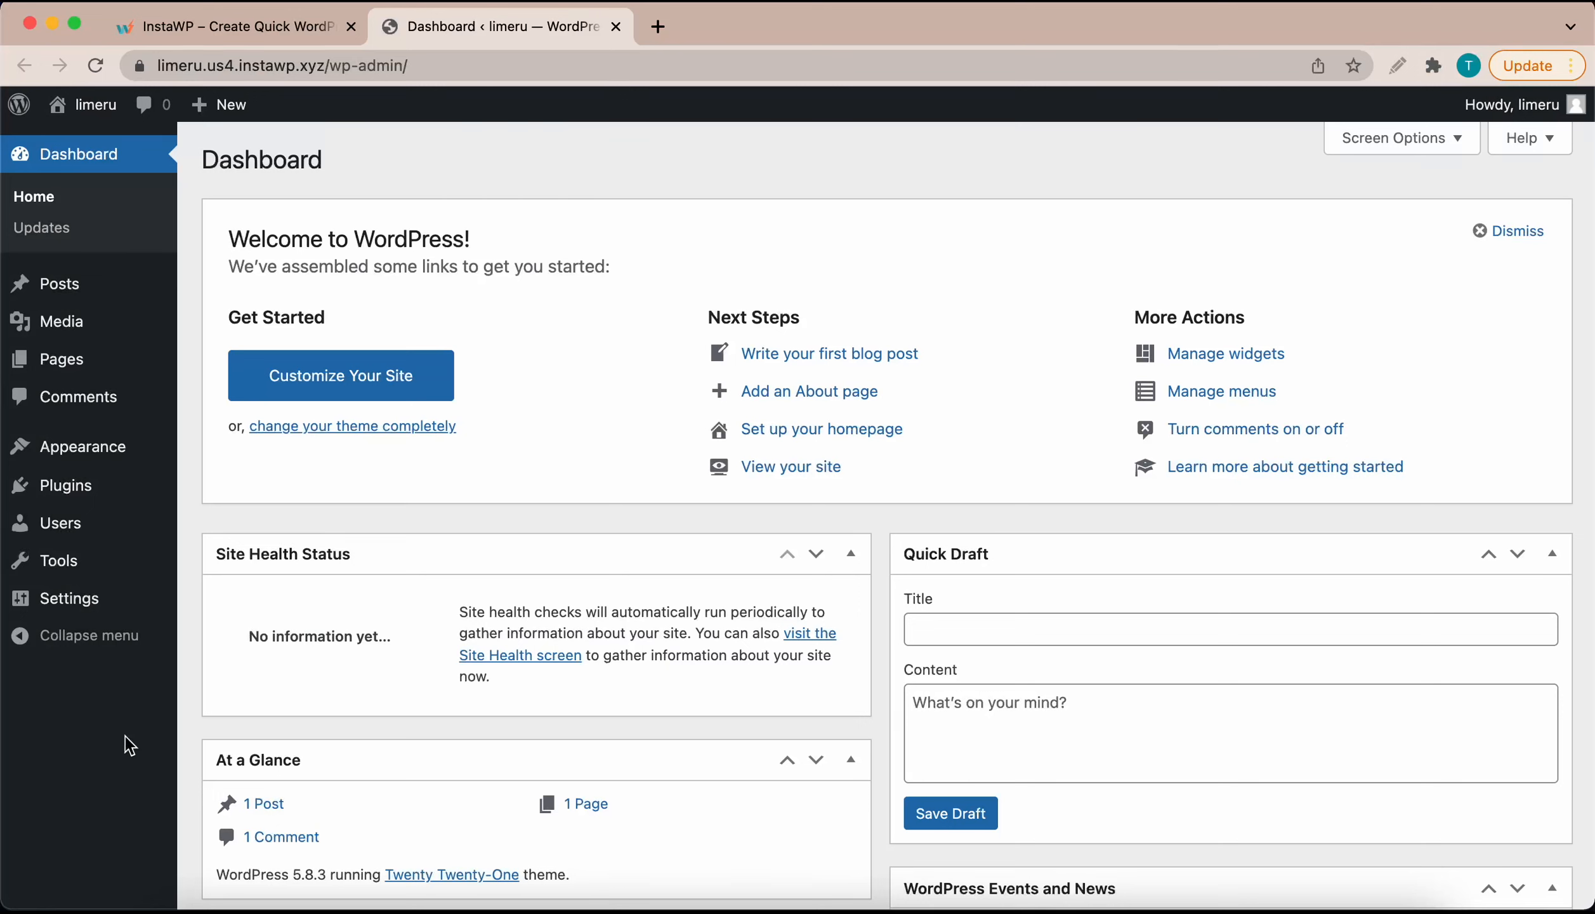
# Step: Search the plugin directory for 'ele', then install and activate Elementor Website Builder 3.5.3
pyautogui.moveTo(106, 486)
pyautogui.click(264, 526)
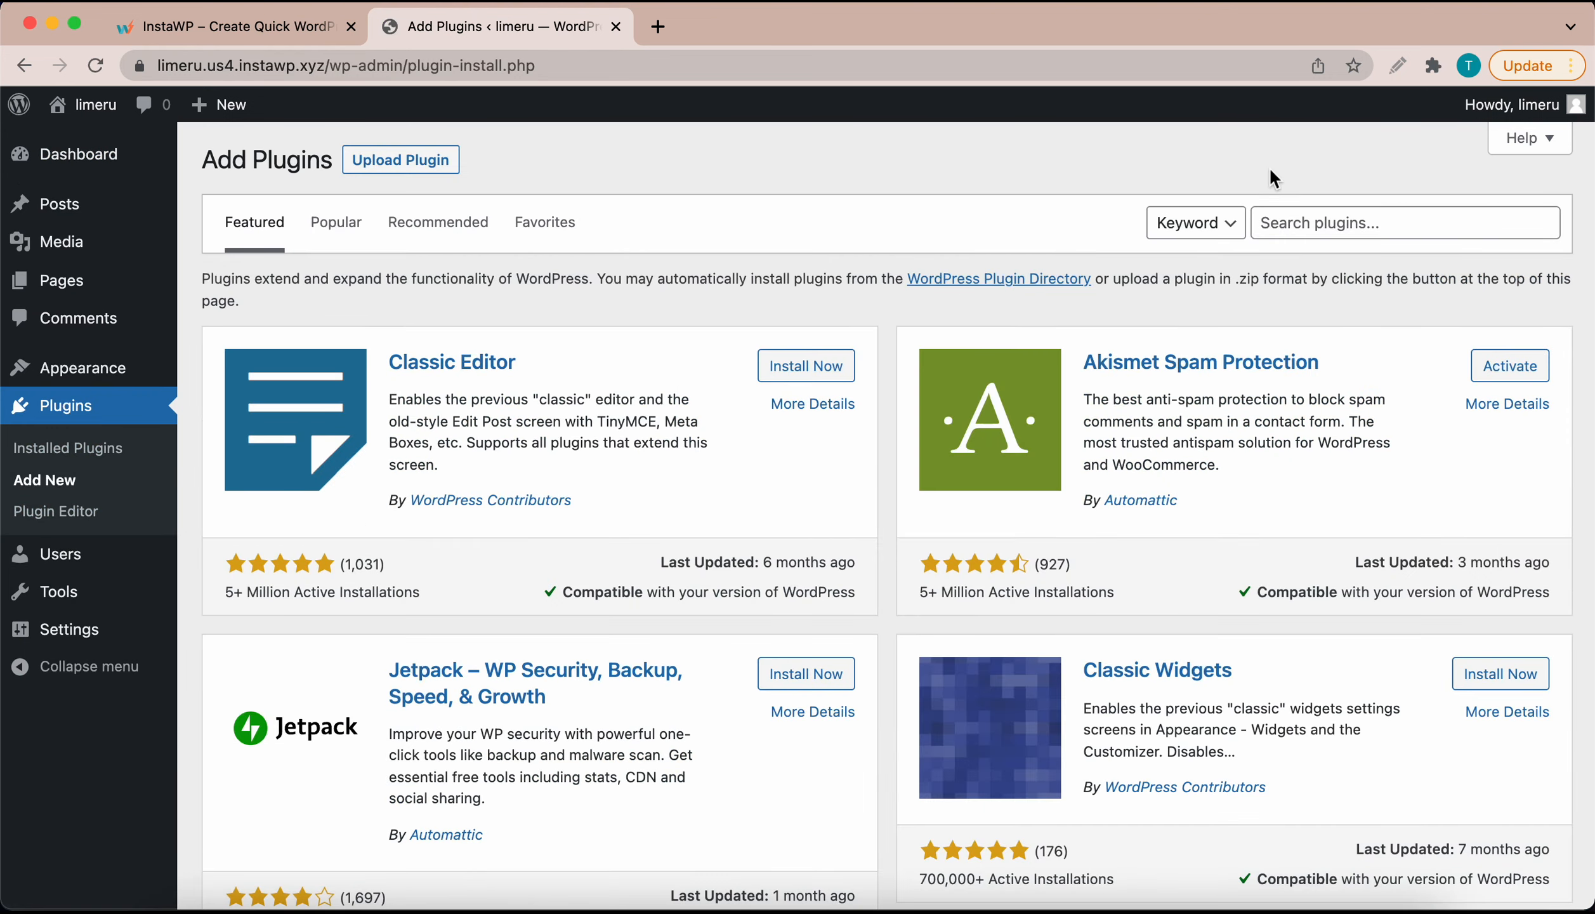
pyautogui.click(1283, 218)
pyautogui.write('elementor')
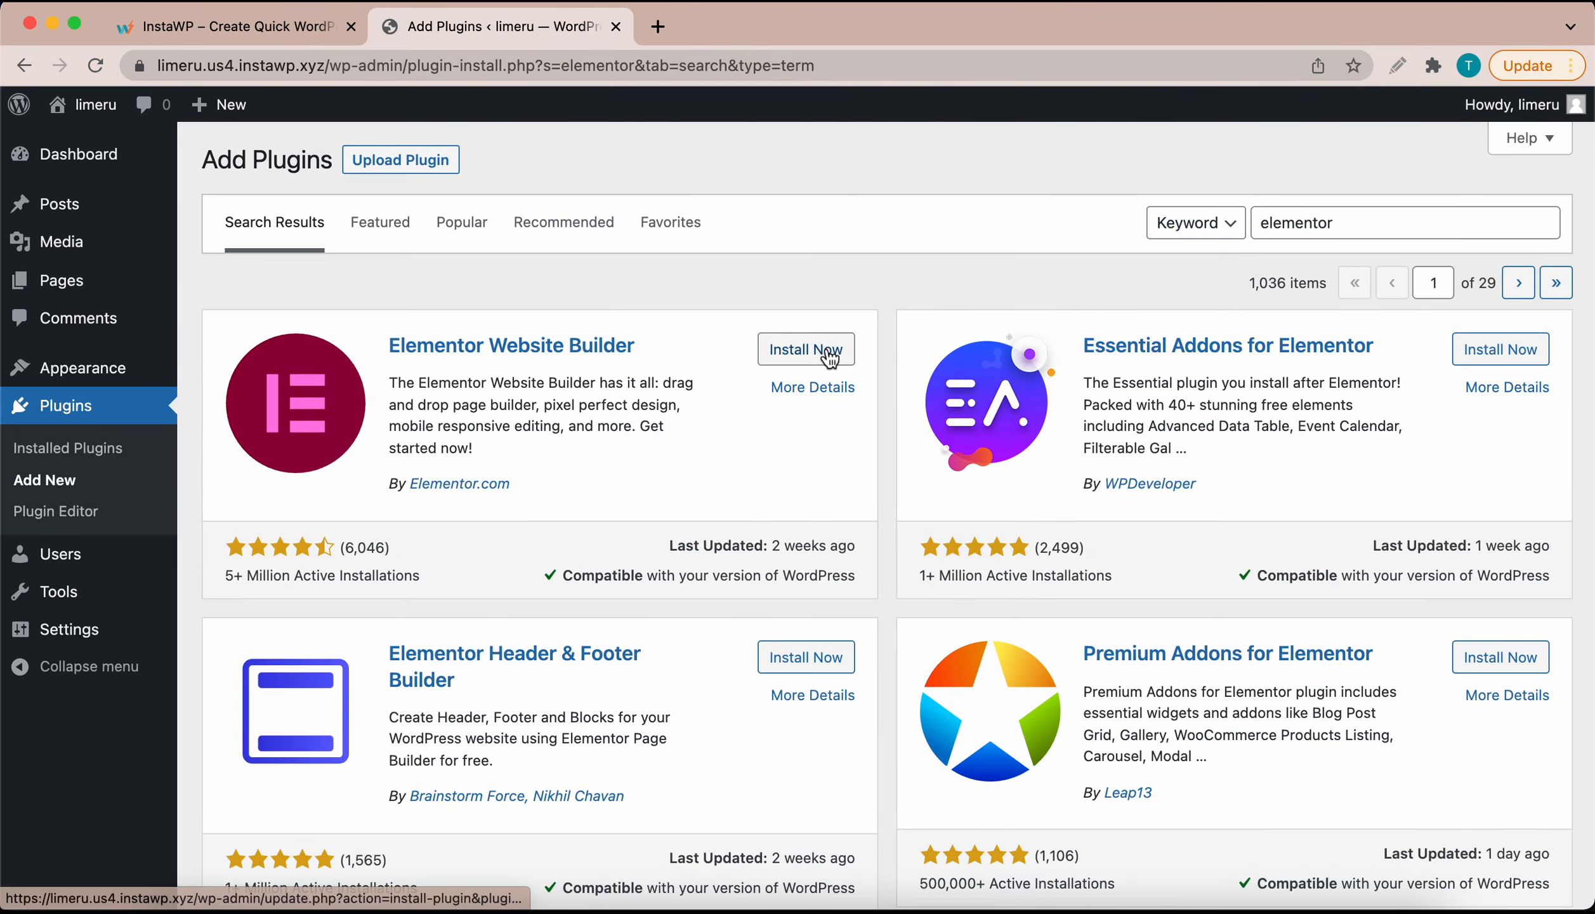
pyautogui.click(829, 351)
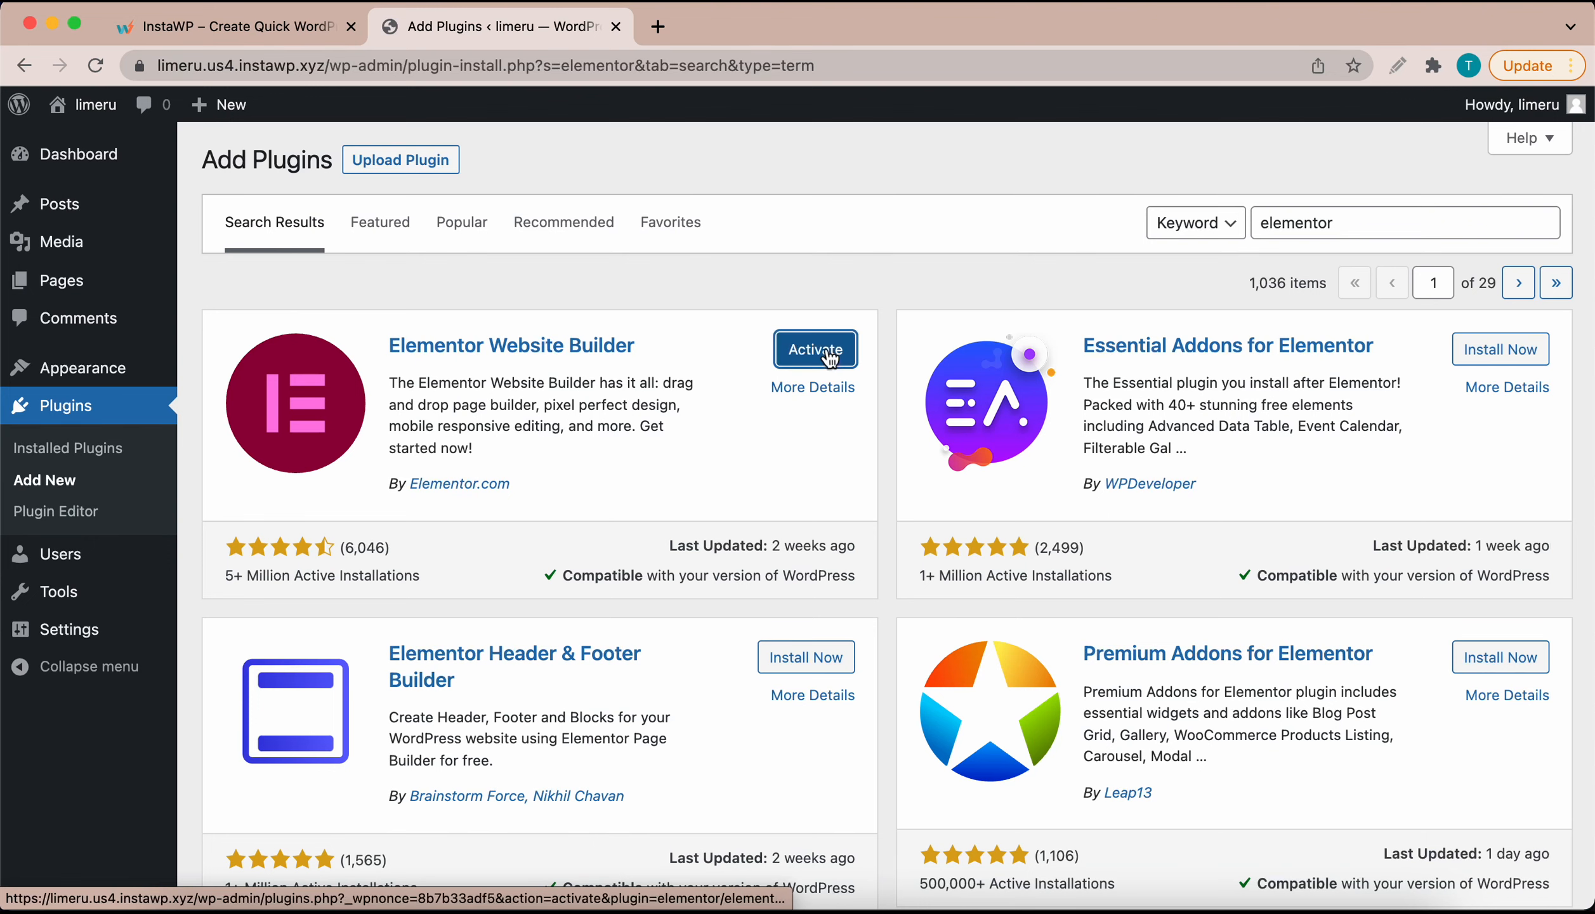
pyautogui.click(812, 359)
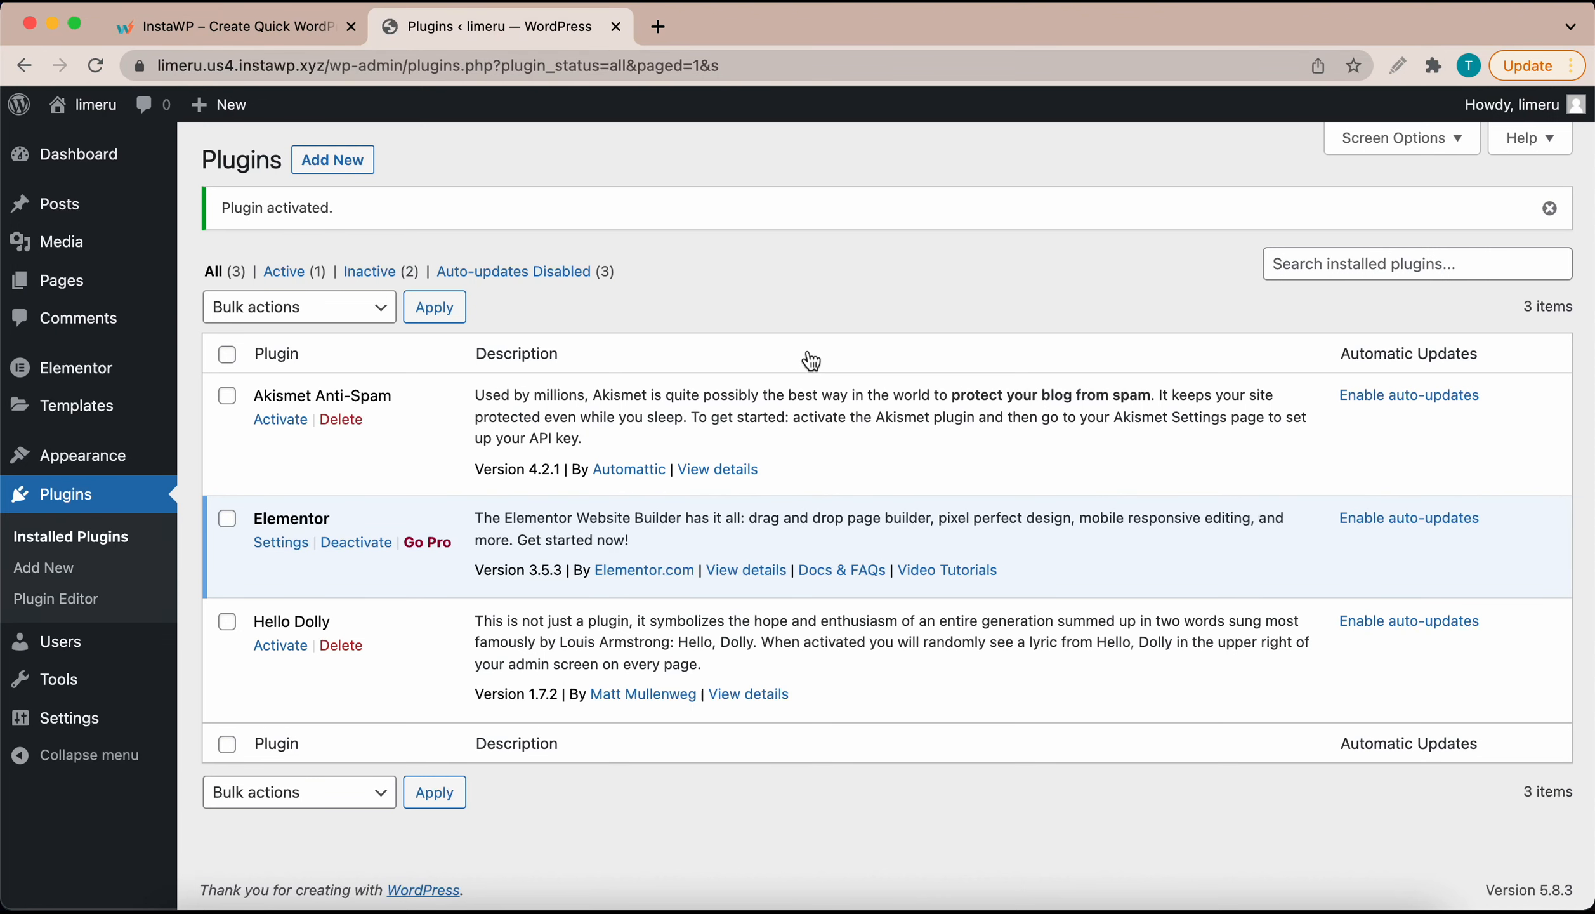
# Step: Add a new page titled 'Test', skipping the welcome guide, and launch Elementor on it
pyautogui.moveTo(219, 104)
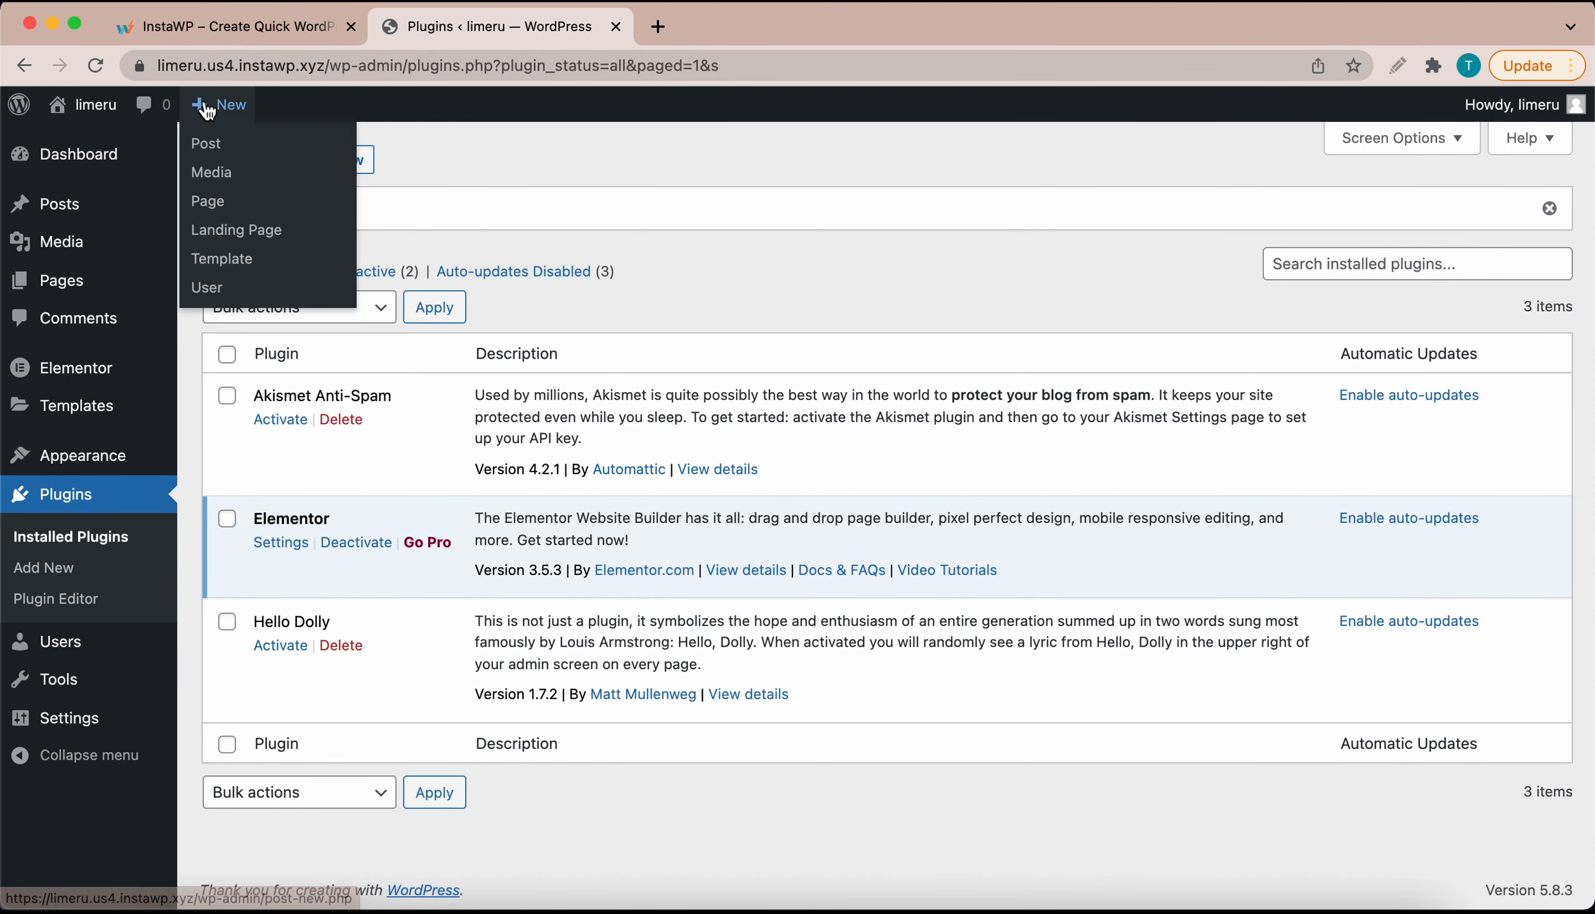
pyautogui.click(214, 203)
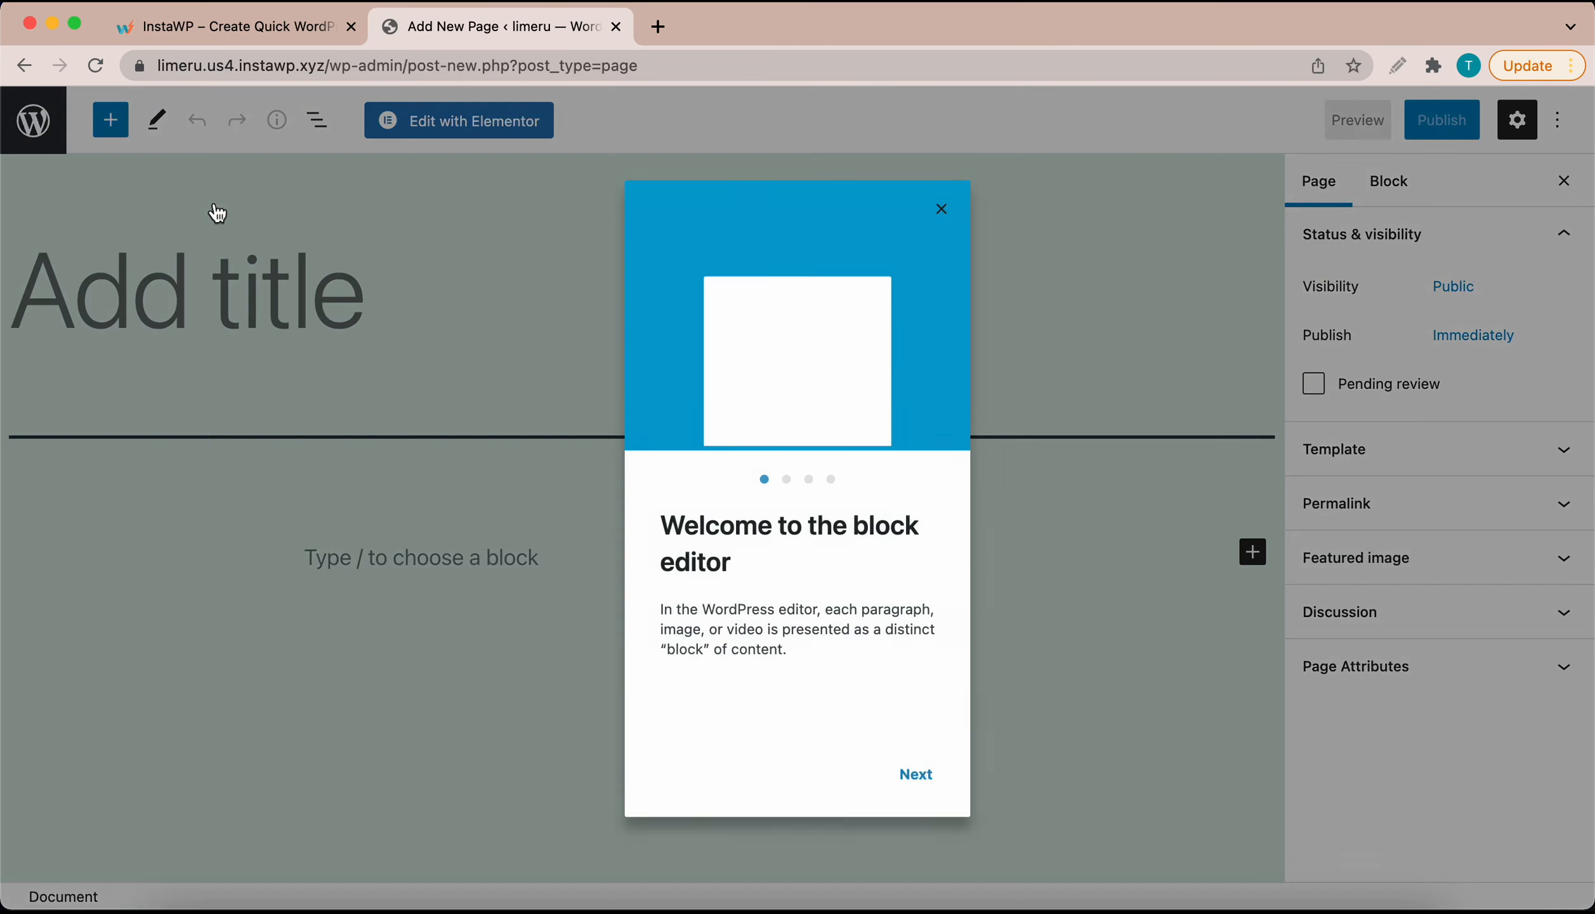
pyautogui.click(941, 209)
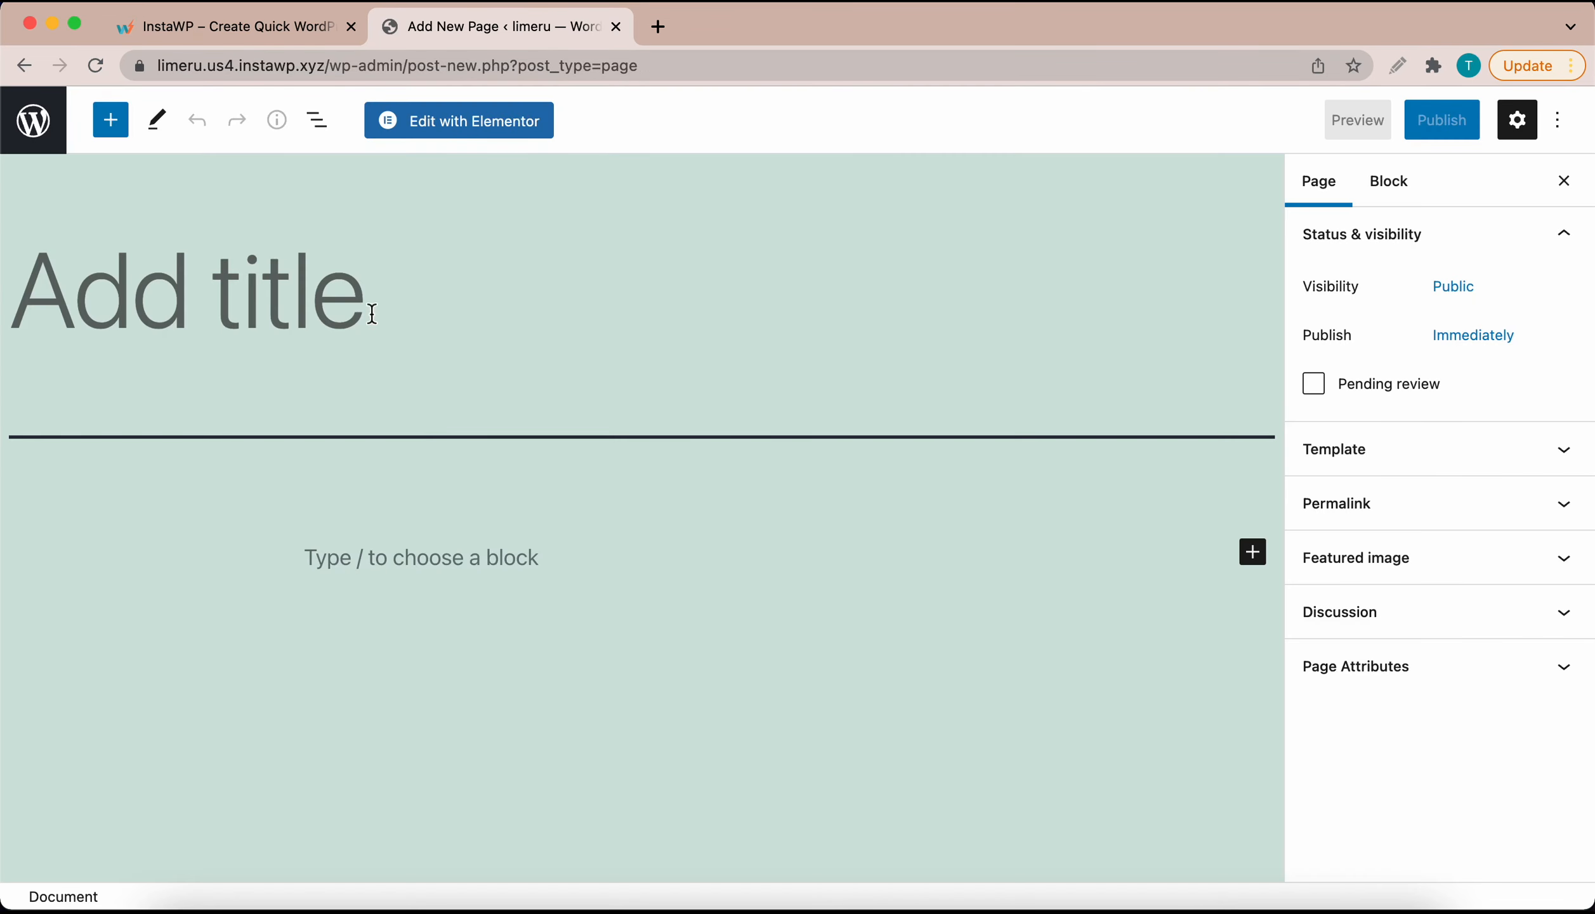
pyautogui.write('Test')
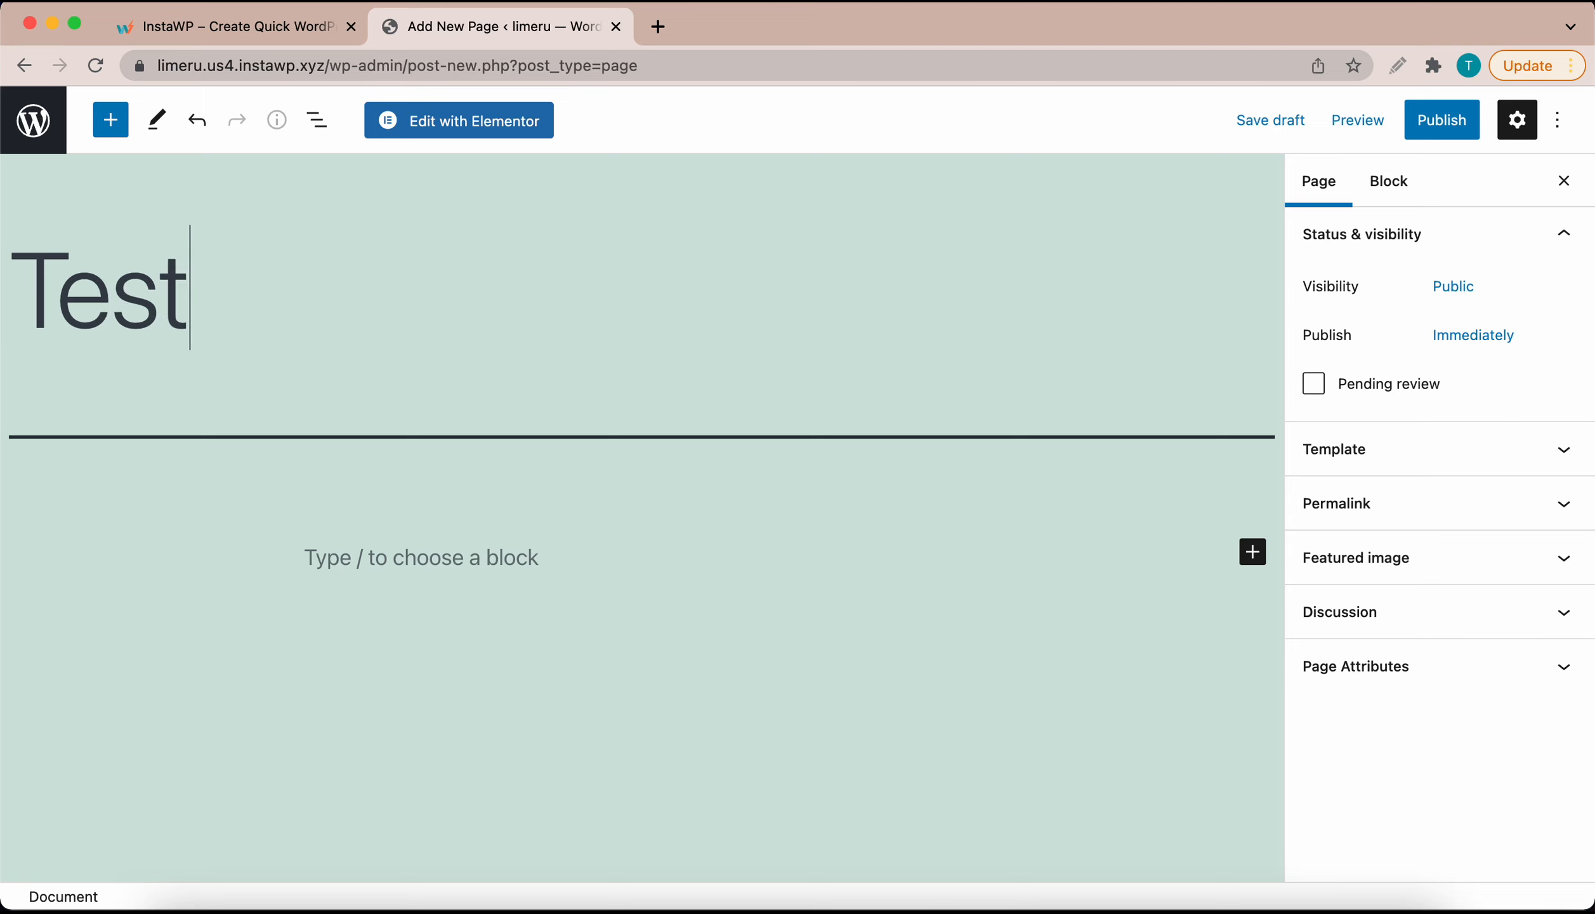
pyautogui.click(474, 125)
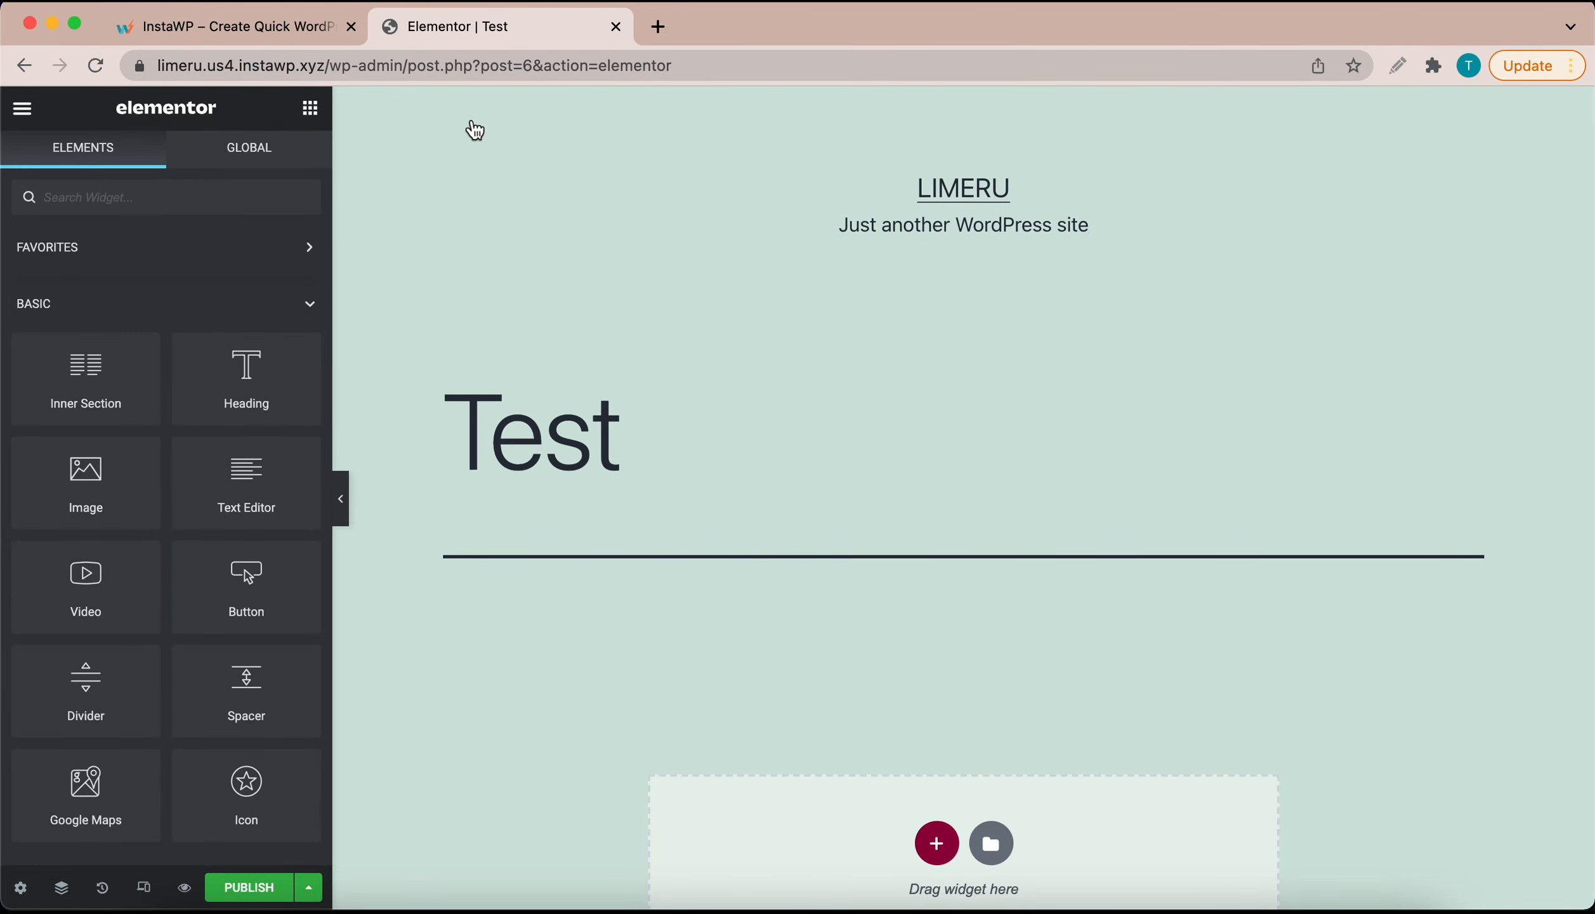
# Step: Set the page layout to Elementor Canvas and add a new section on the canvas
pyautogui.click(22, 888)
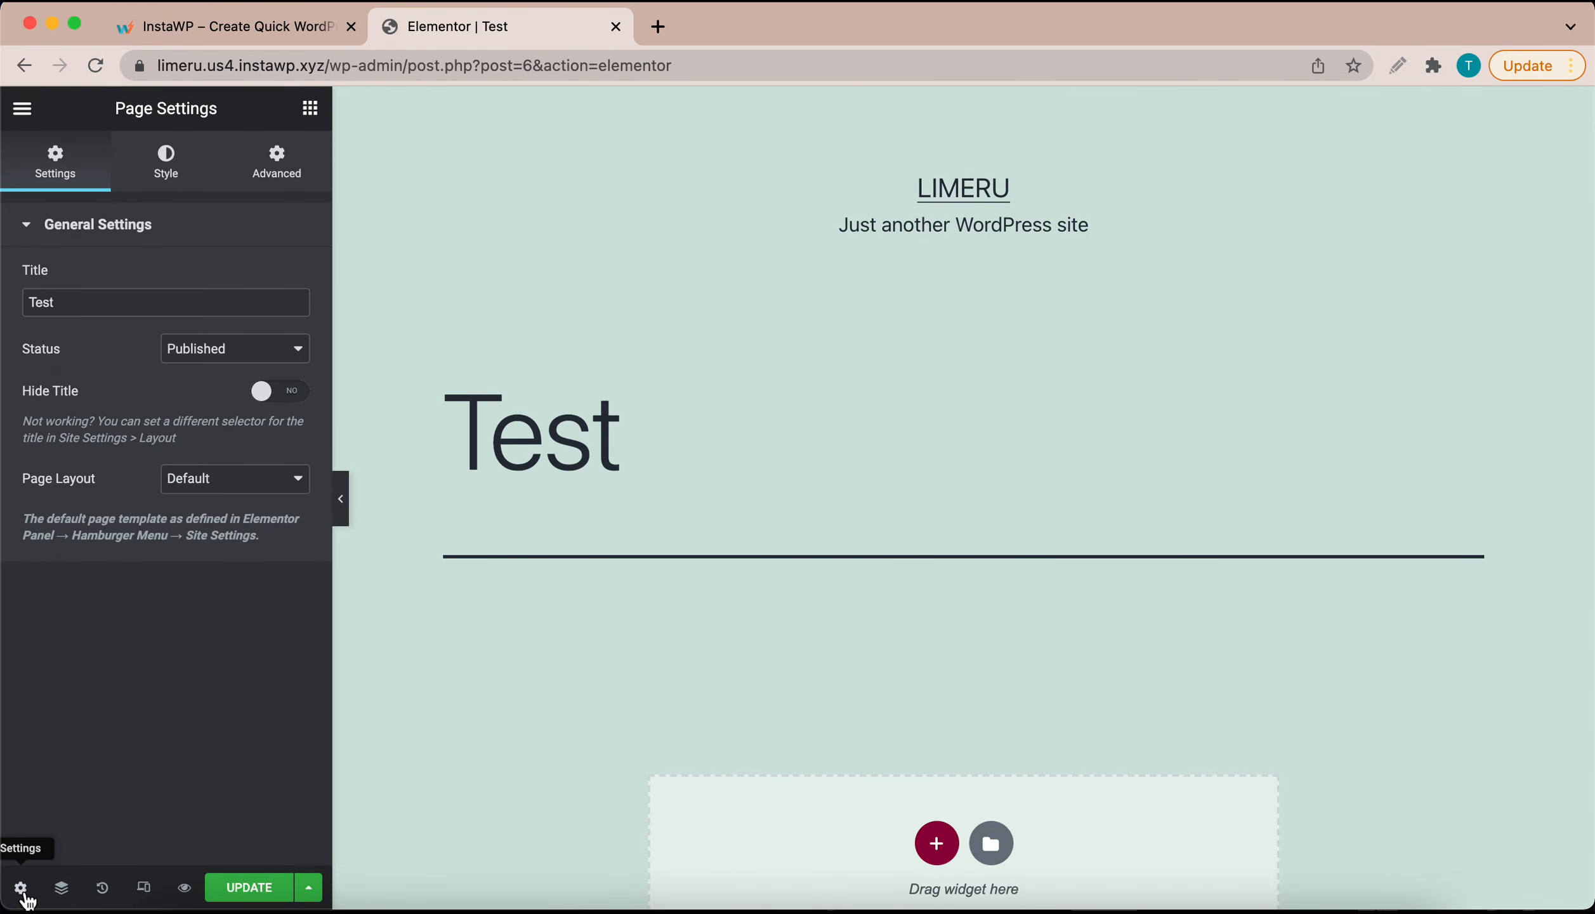
pyautogui.click(248, 487)
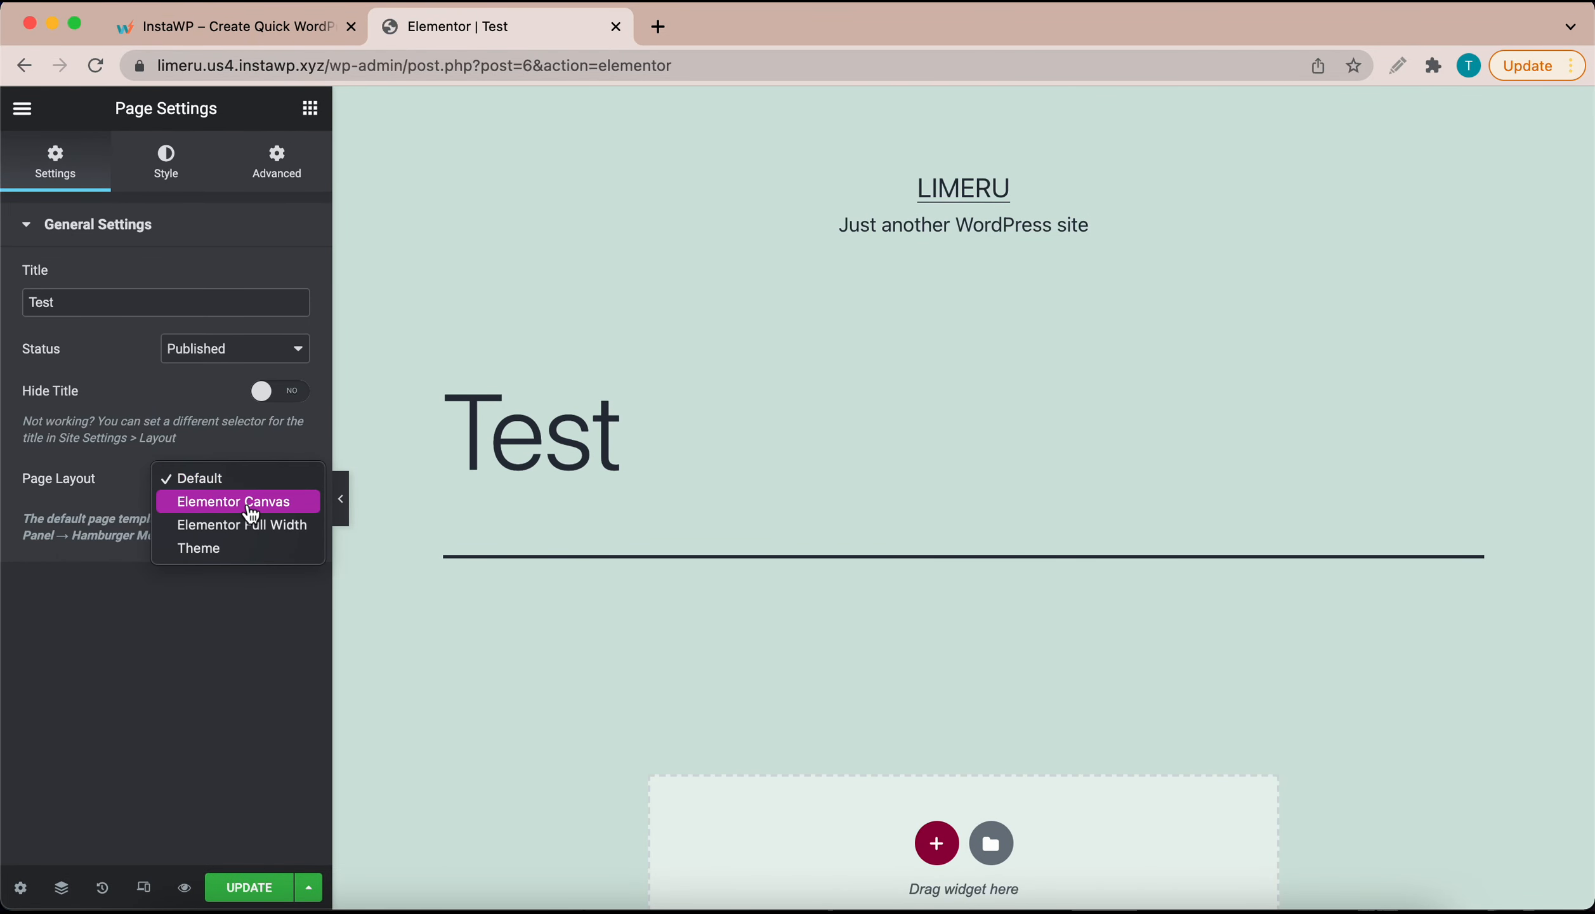
pyautogui.click(250, 505)
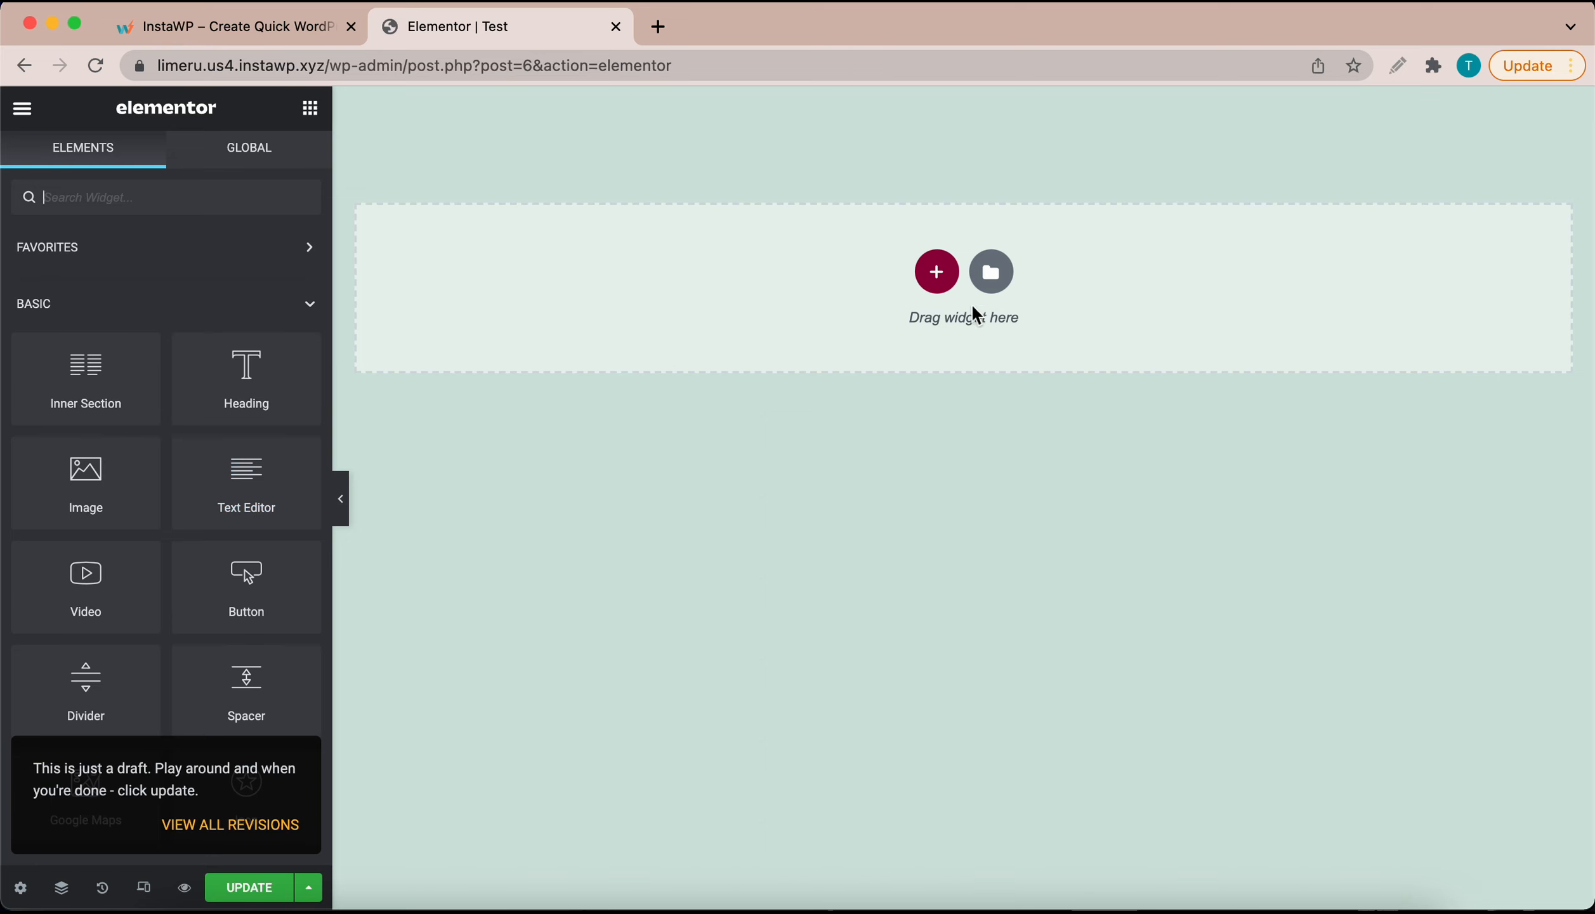
pyautogui.click(936, 271)
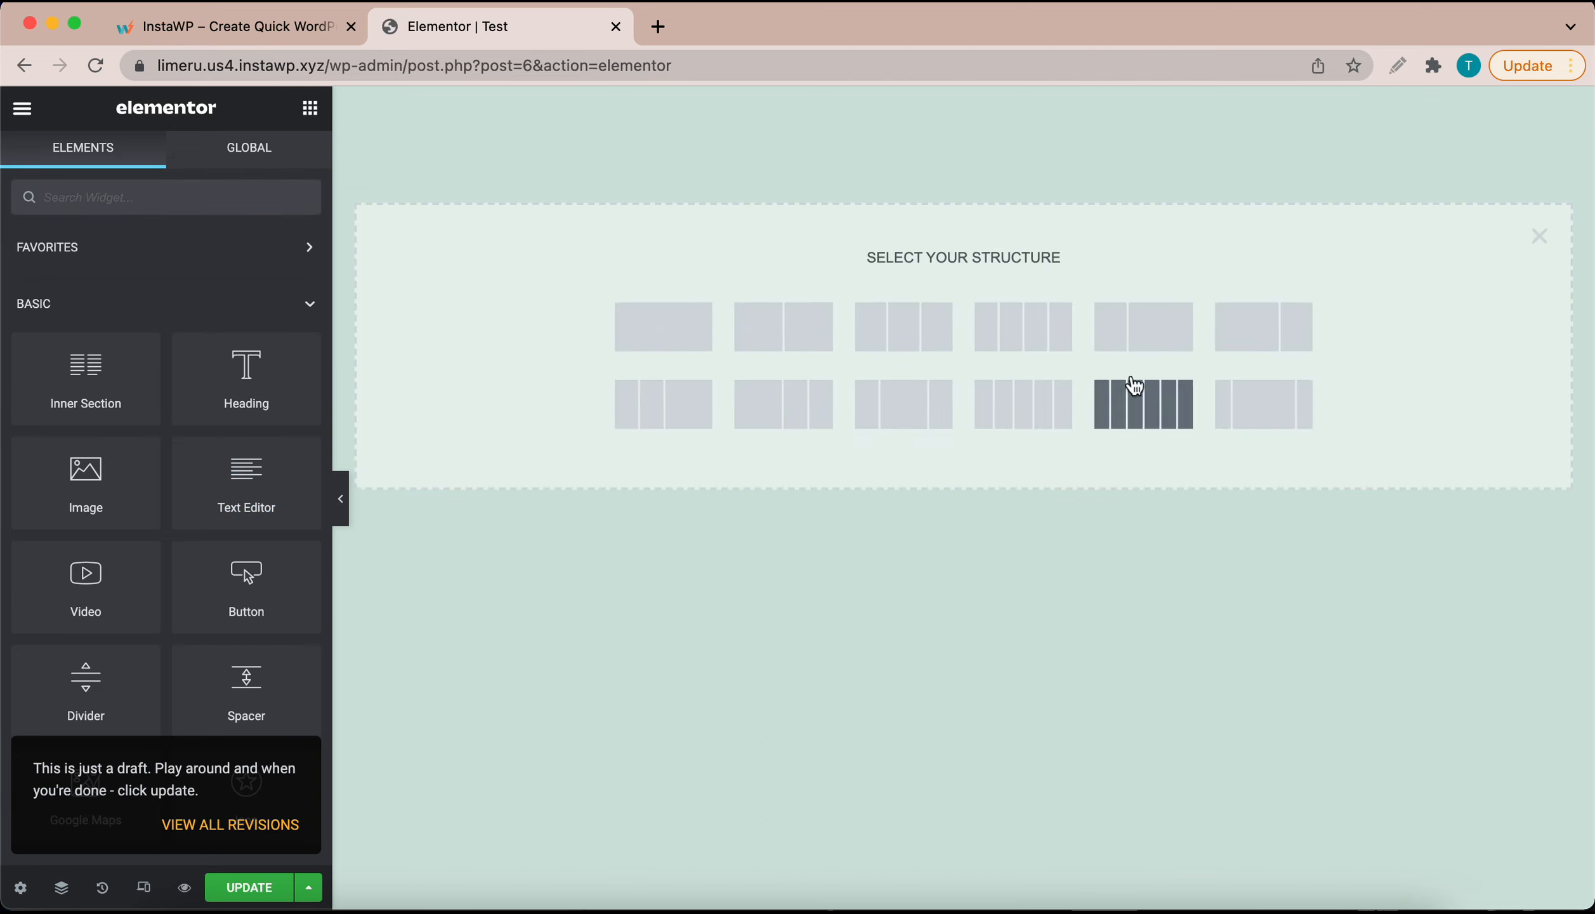
# Step: Insert a 25/50/25 three-column section and return to the widget list
pyautogui.click(904, 417)
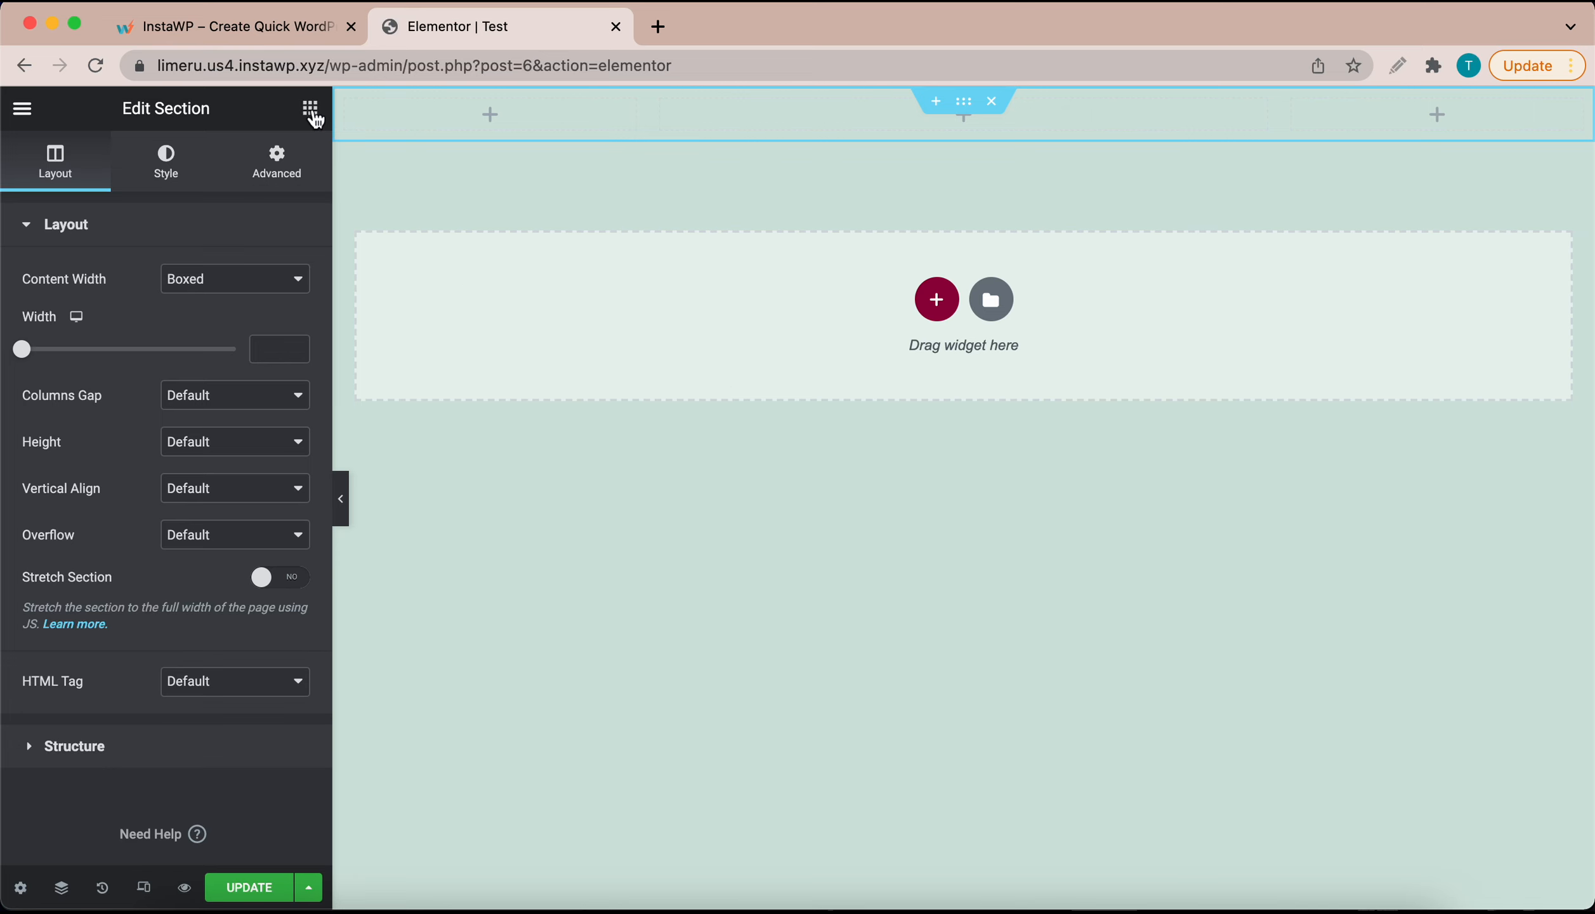
pyautogui.click(310, 108)
pyautogui.scroll(-10, 189, 600)
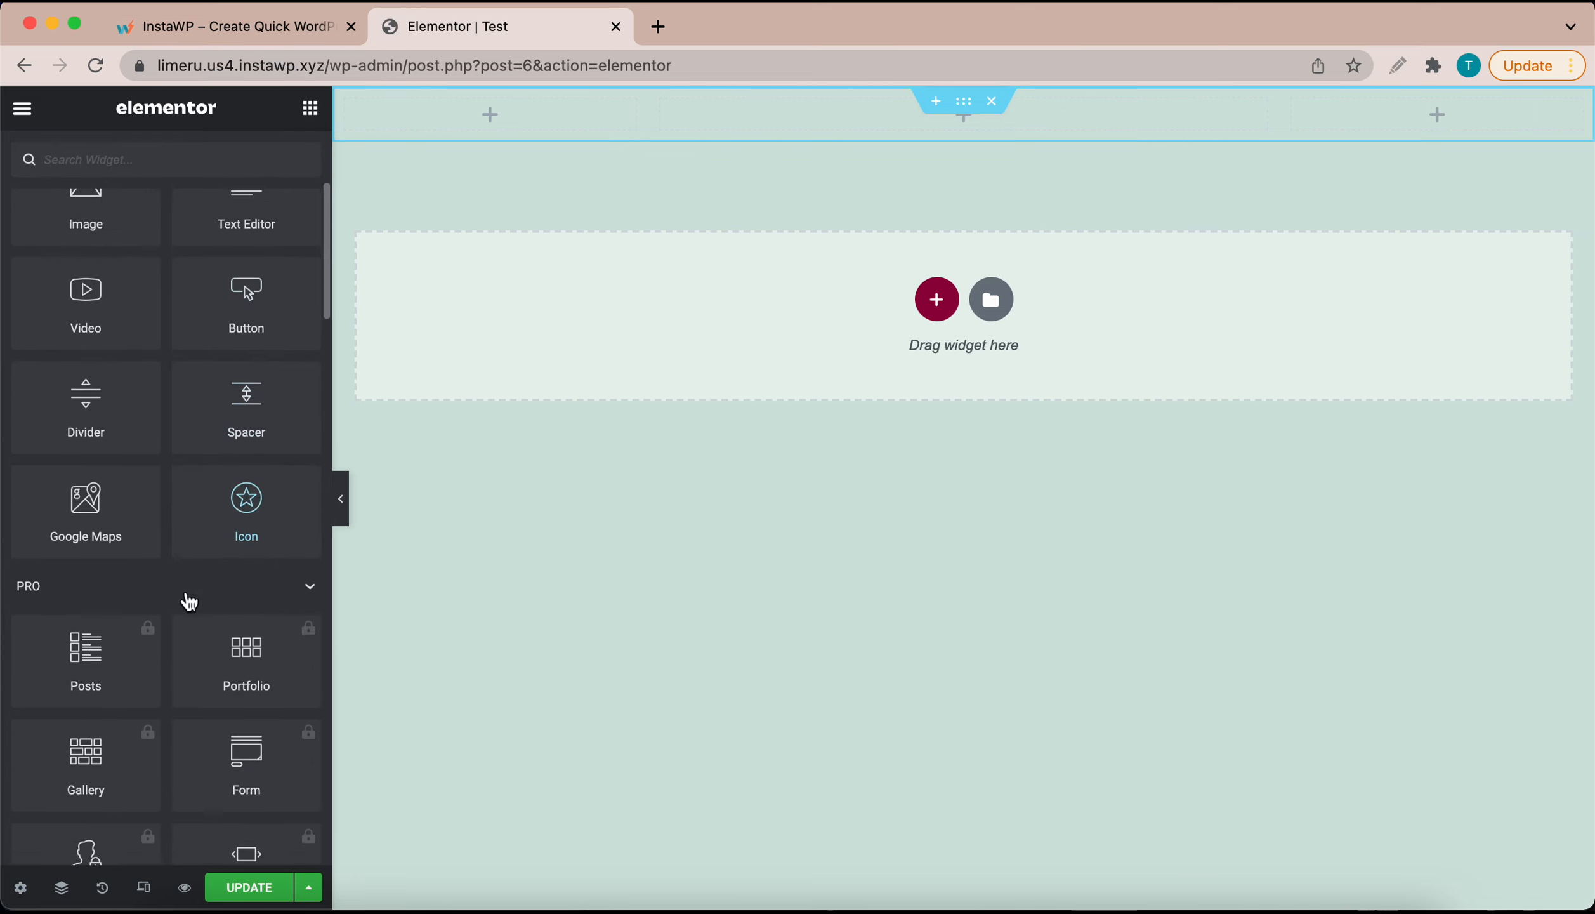
pyautogui.scroll(-10, 189, 600)
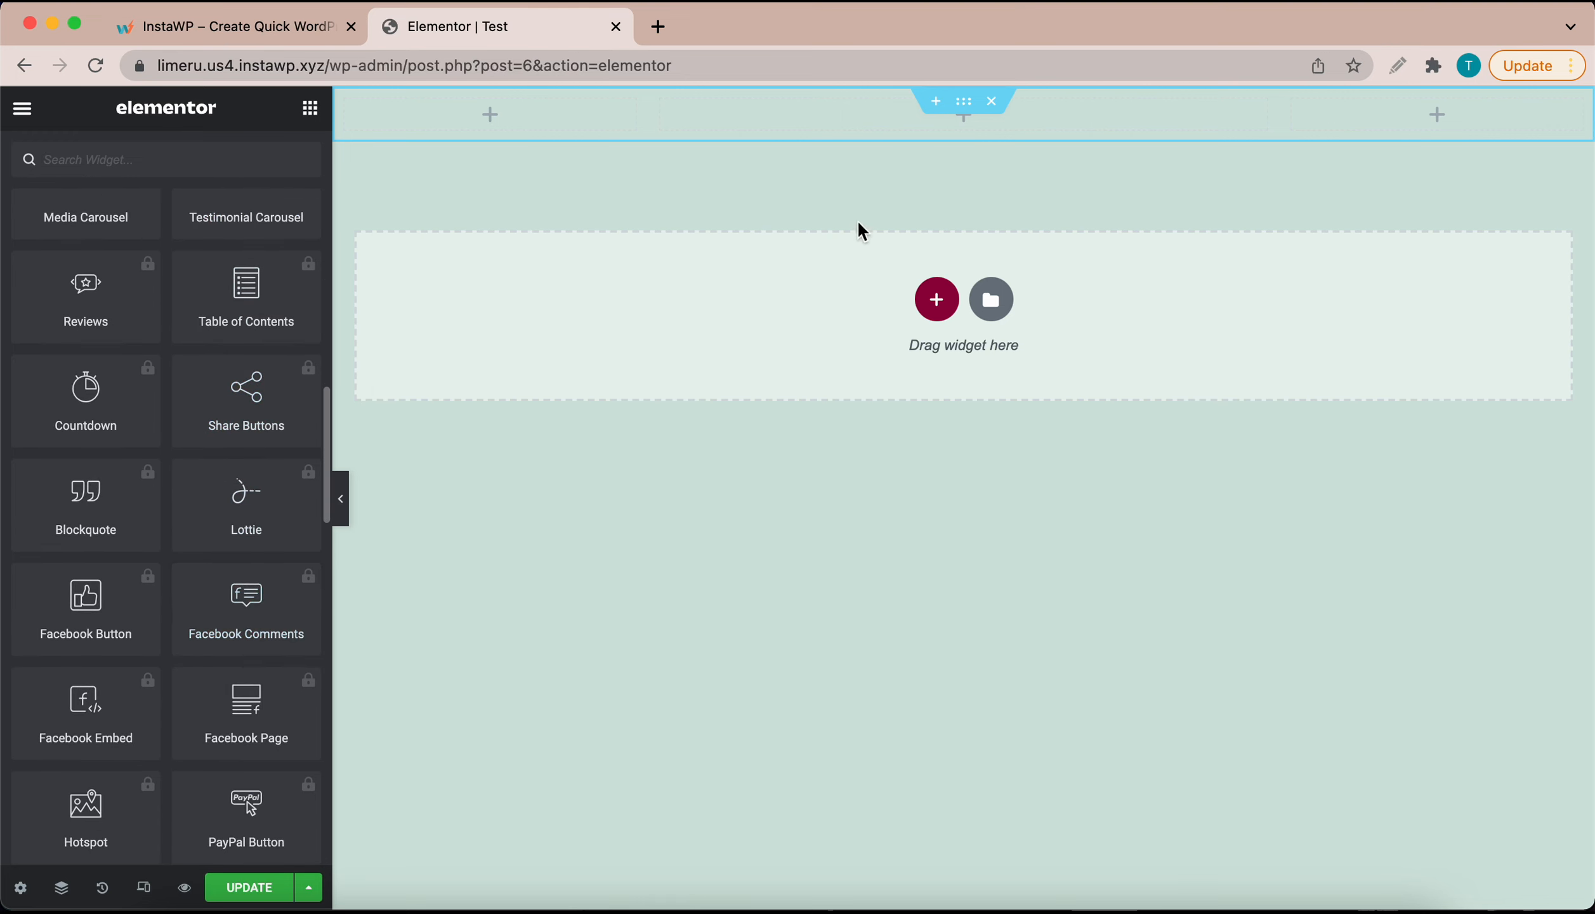
pyautogui.scroll(8, 225, 391)
pyautogui.scroll(10, 225, 391)
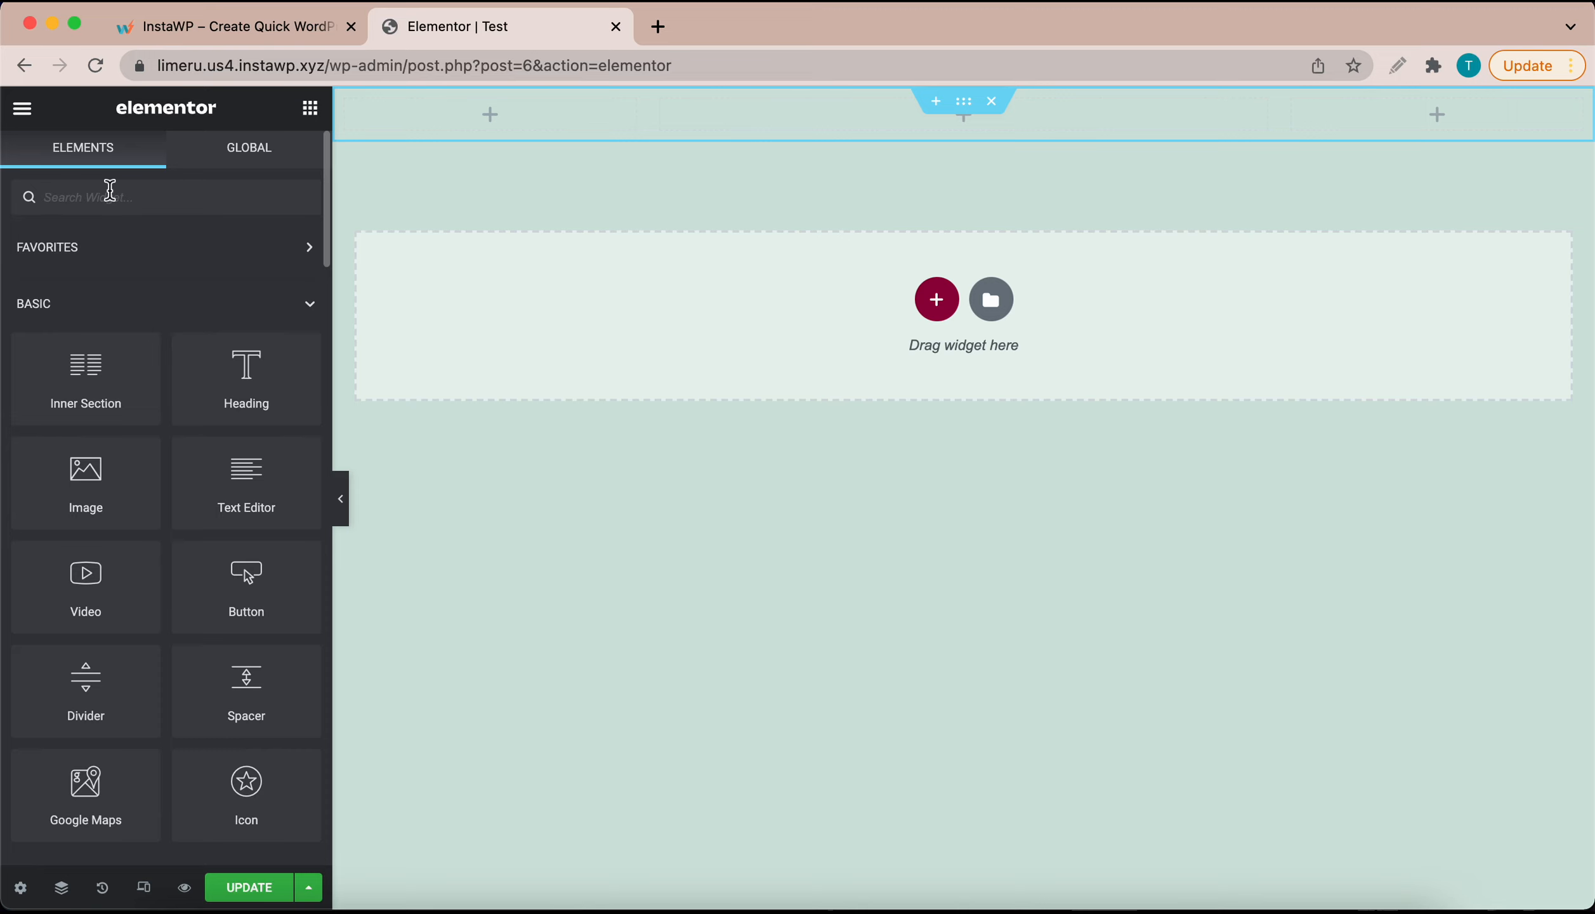
# Step: Drag an Accordion widget into the section's middle column
pyautogui.write('acc')
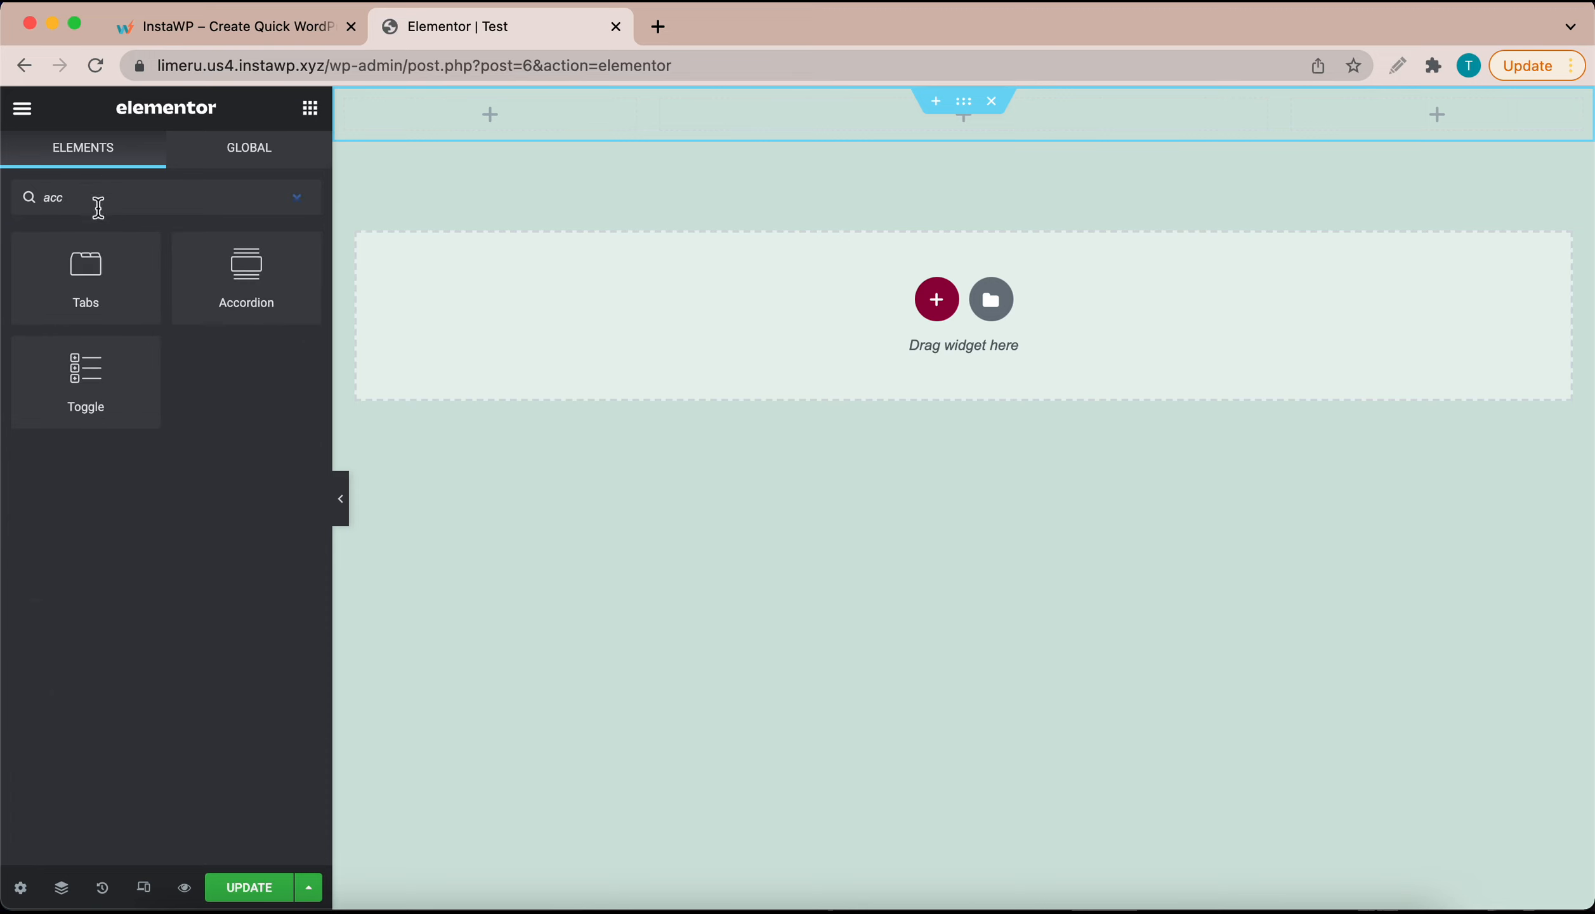
pyautogui.moveTo(236, 266); pyautogui.dragTo(851, 124)
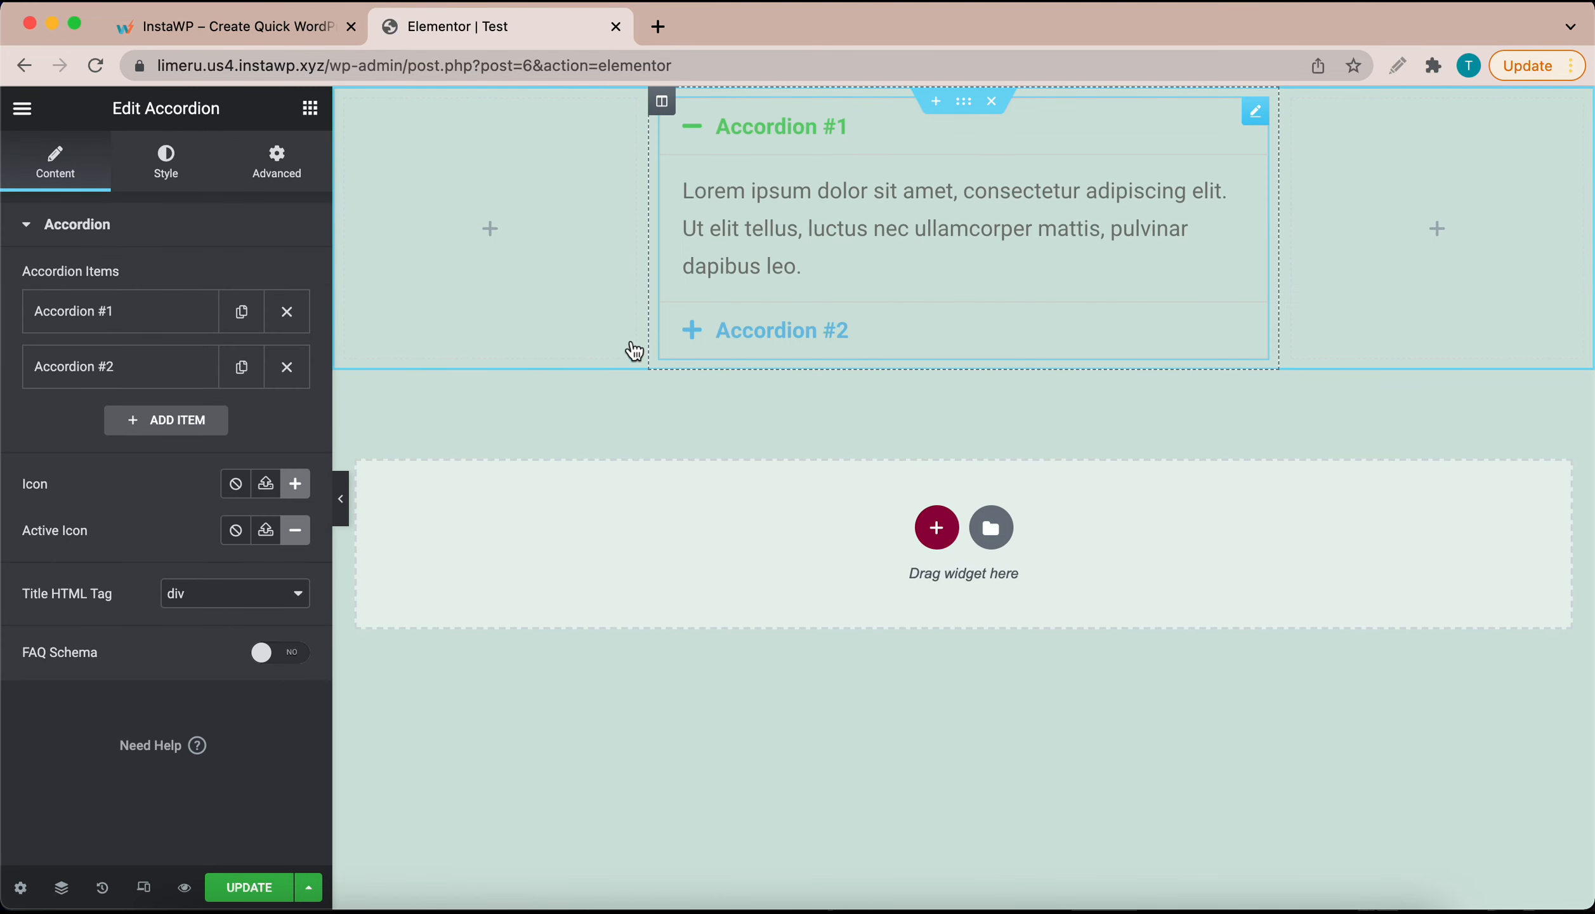
pyautogui.click(310, 120)
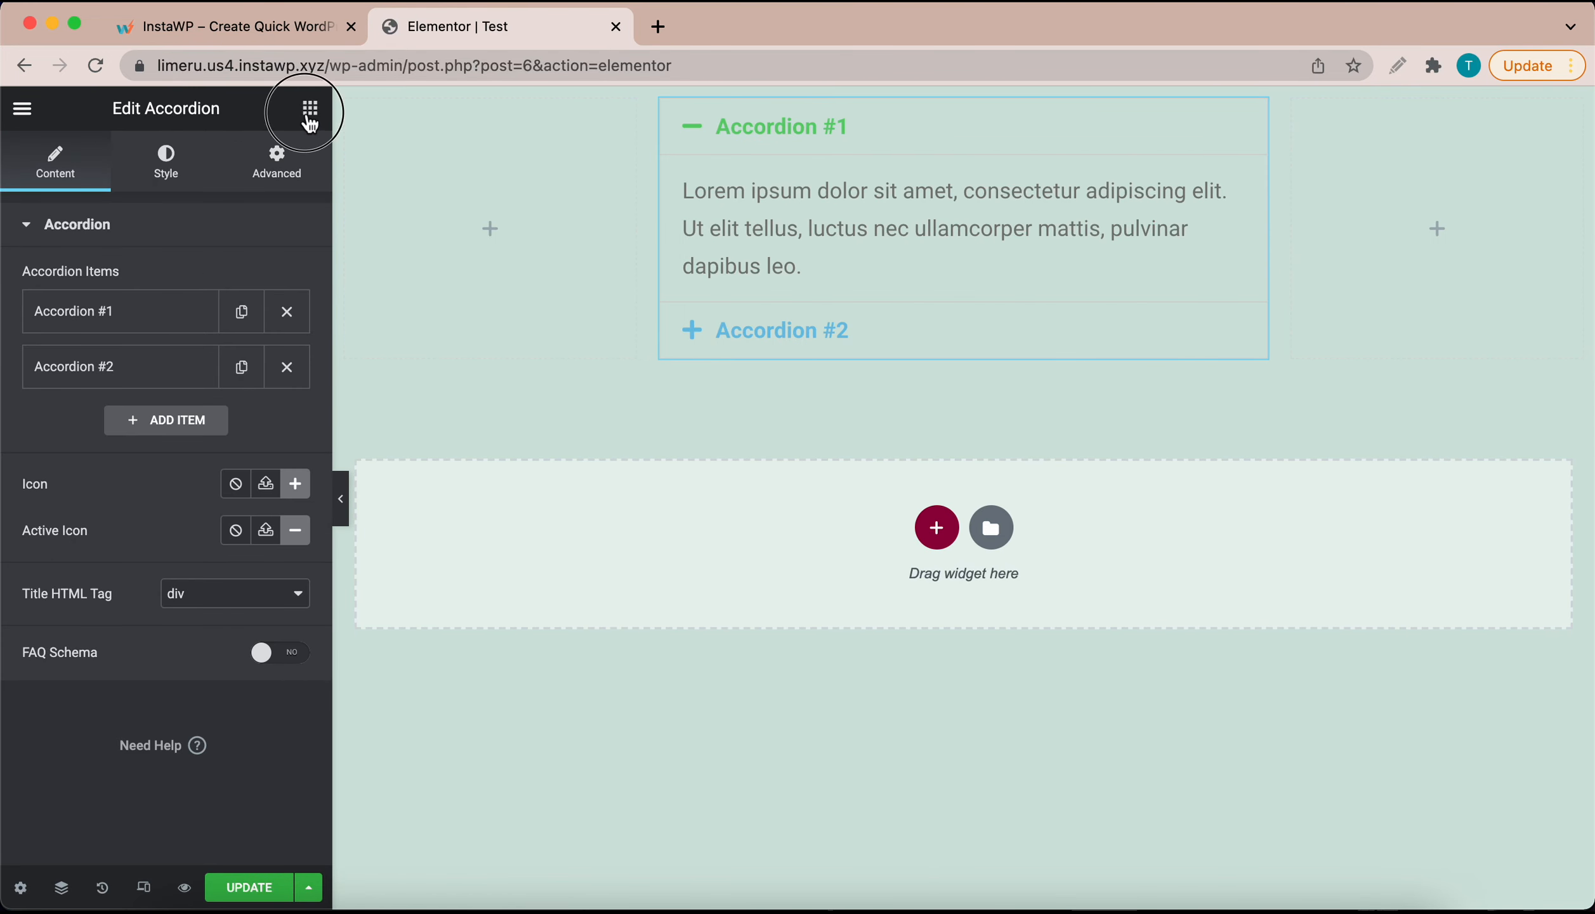
# Step: Add a trial Toggle widget, test collapsing and expanding it, then delete it
pyautogui.write('toggle')
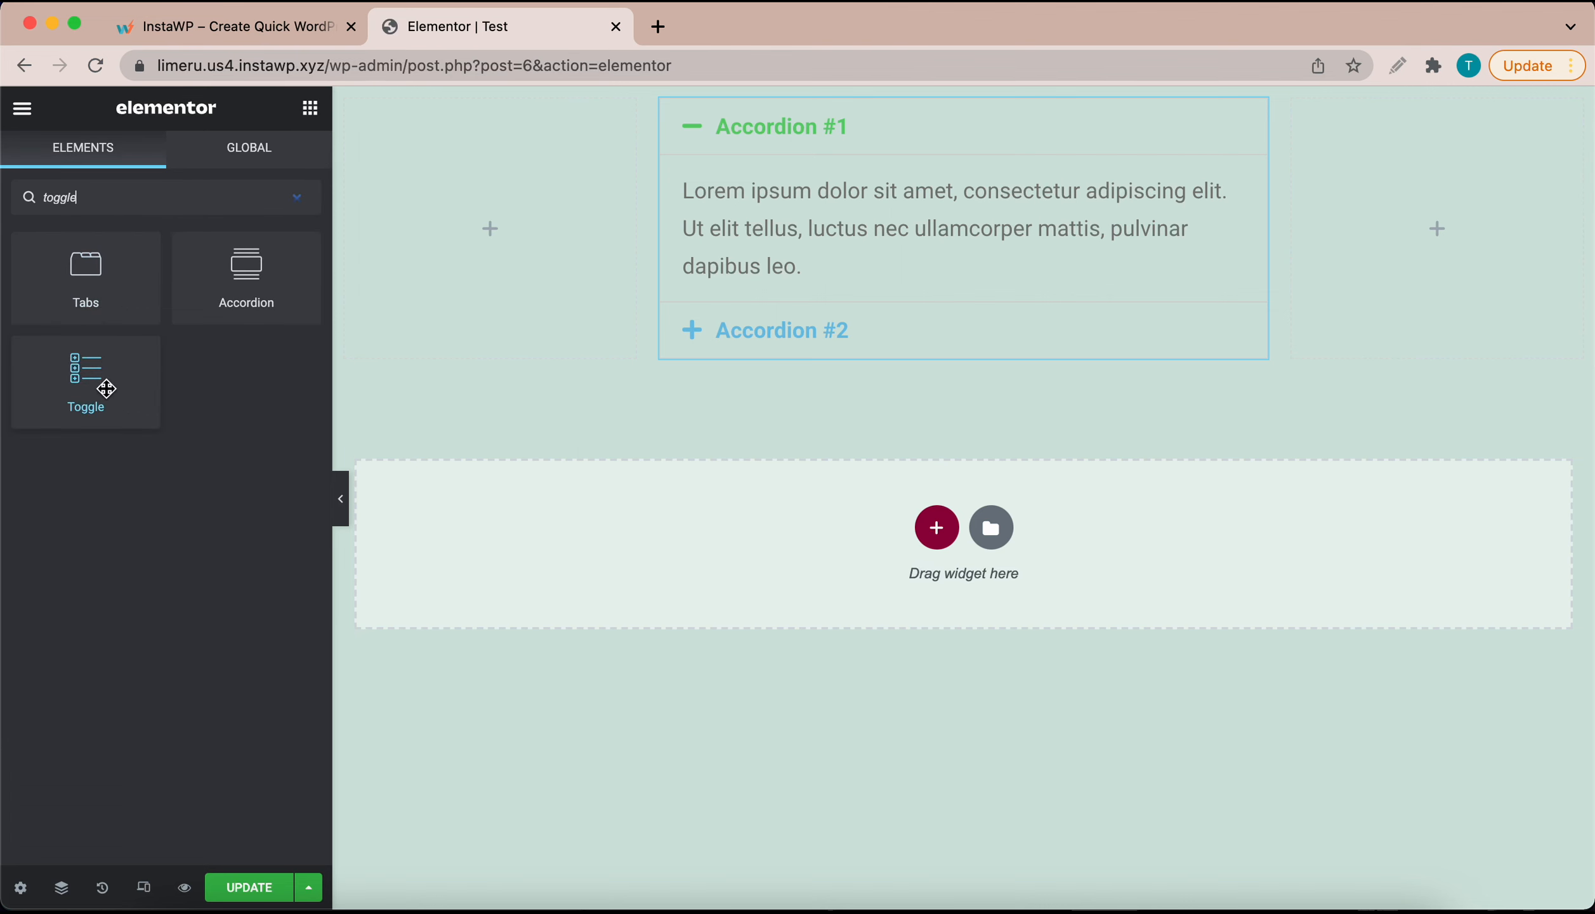
pyautogui.moveTo(106, 385); pyautogui.dragTo(569, 222)
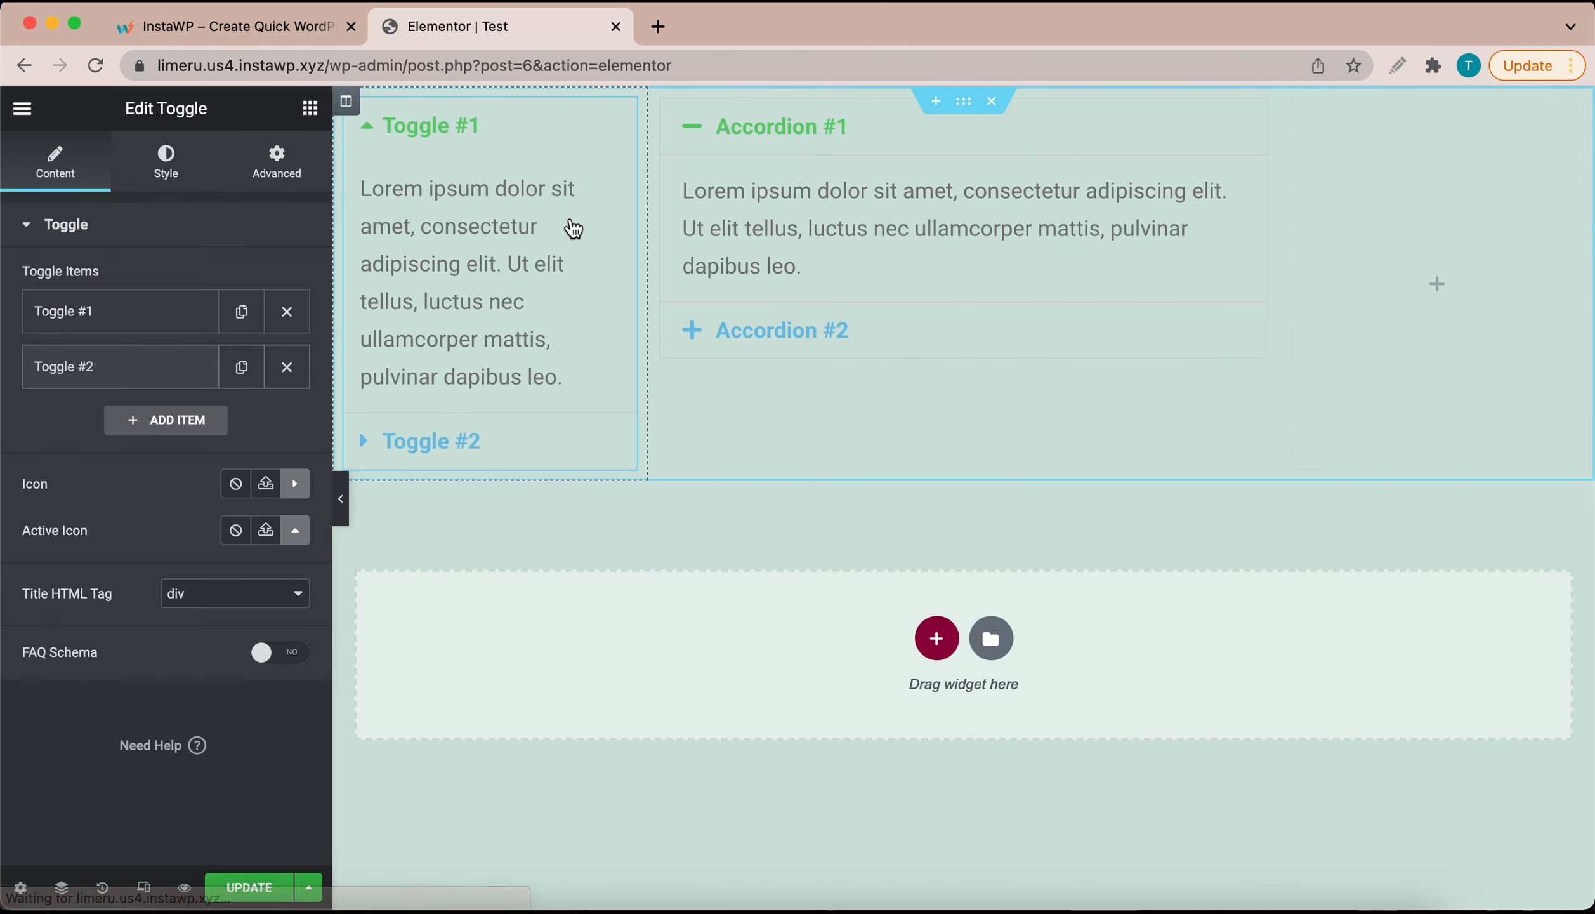
pyautogui.click(461, 130)
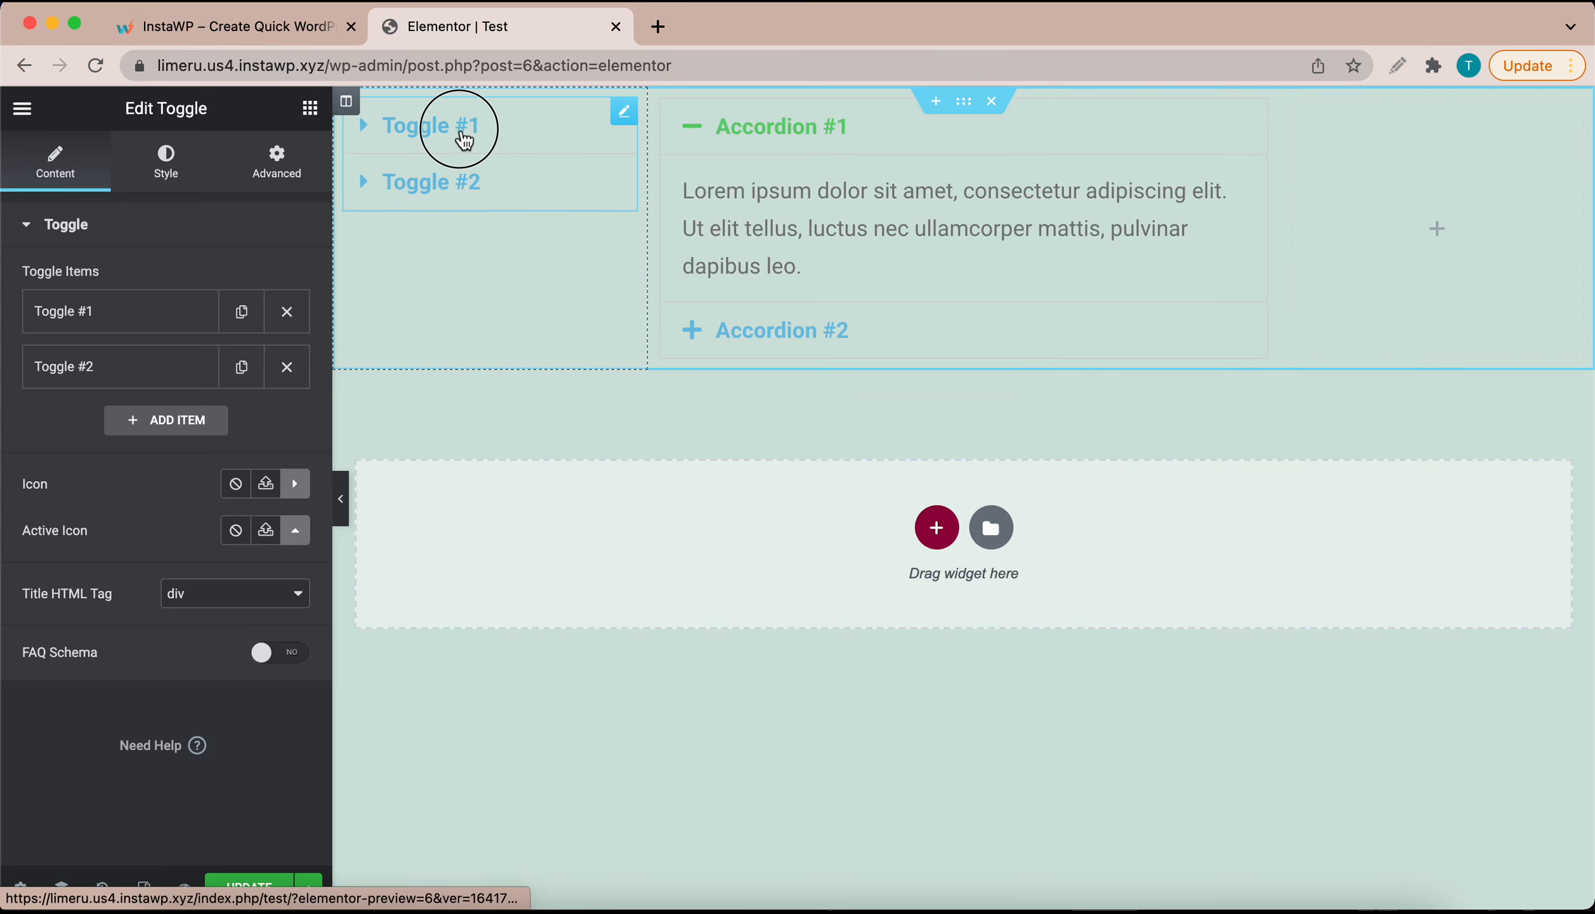
pyautogui.click(463, 130)
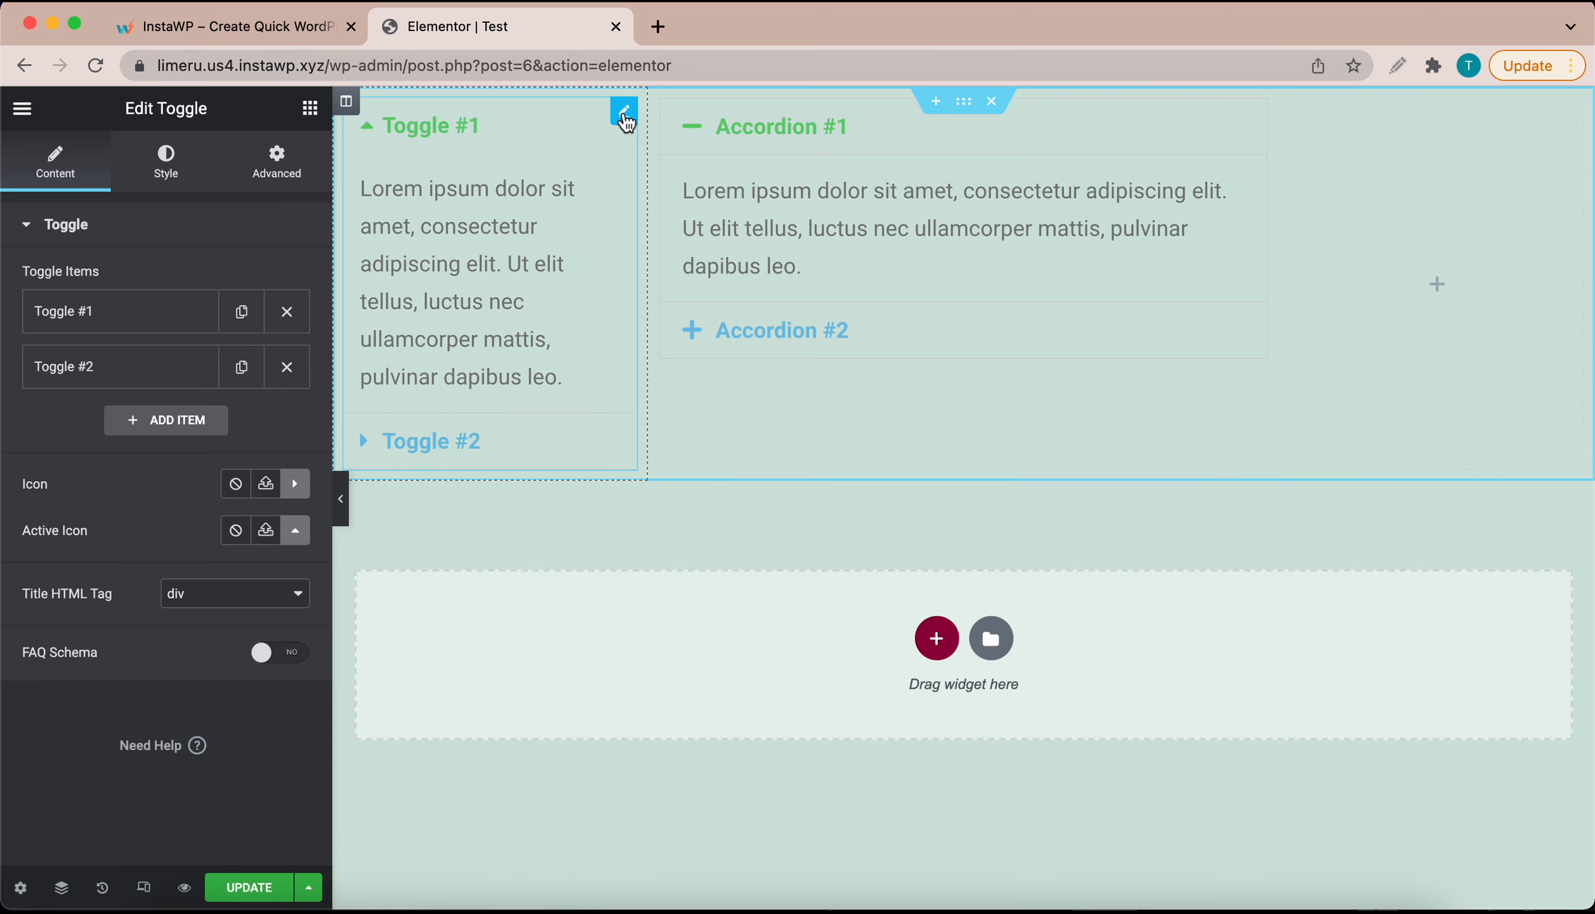
pyautogui.rightClick(627, 127)
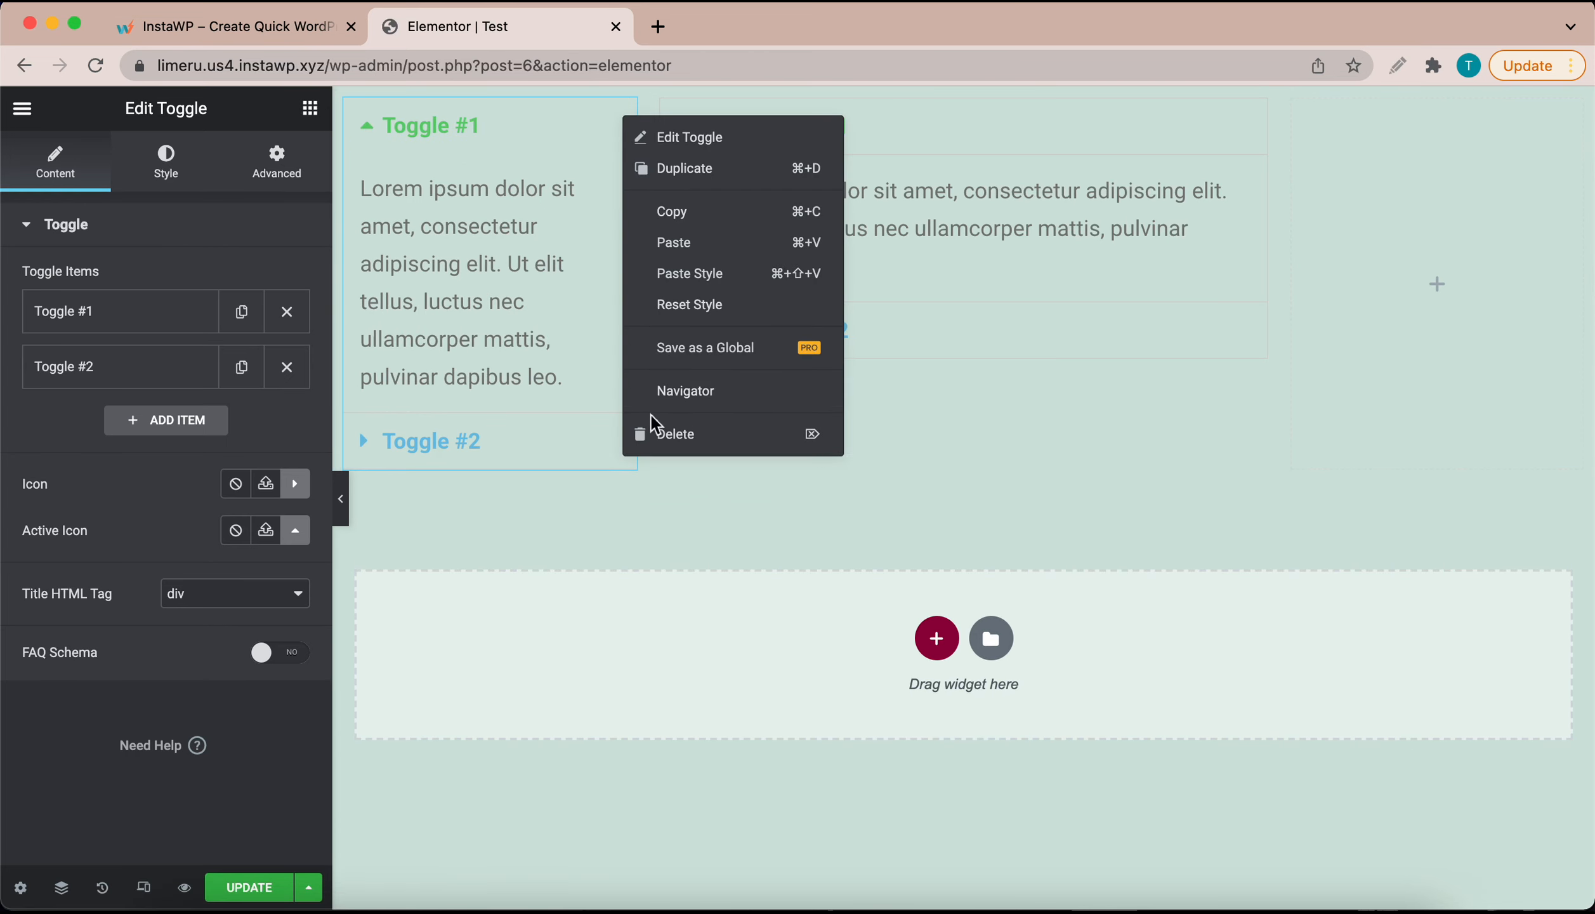
pyautogui.click(660, 433)
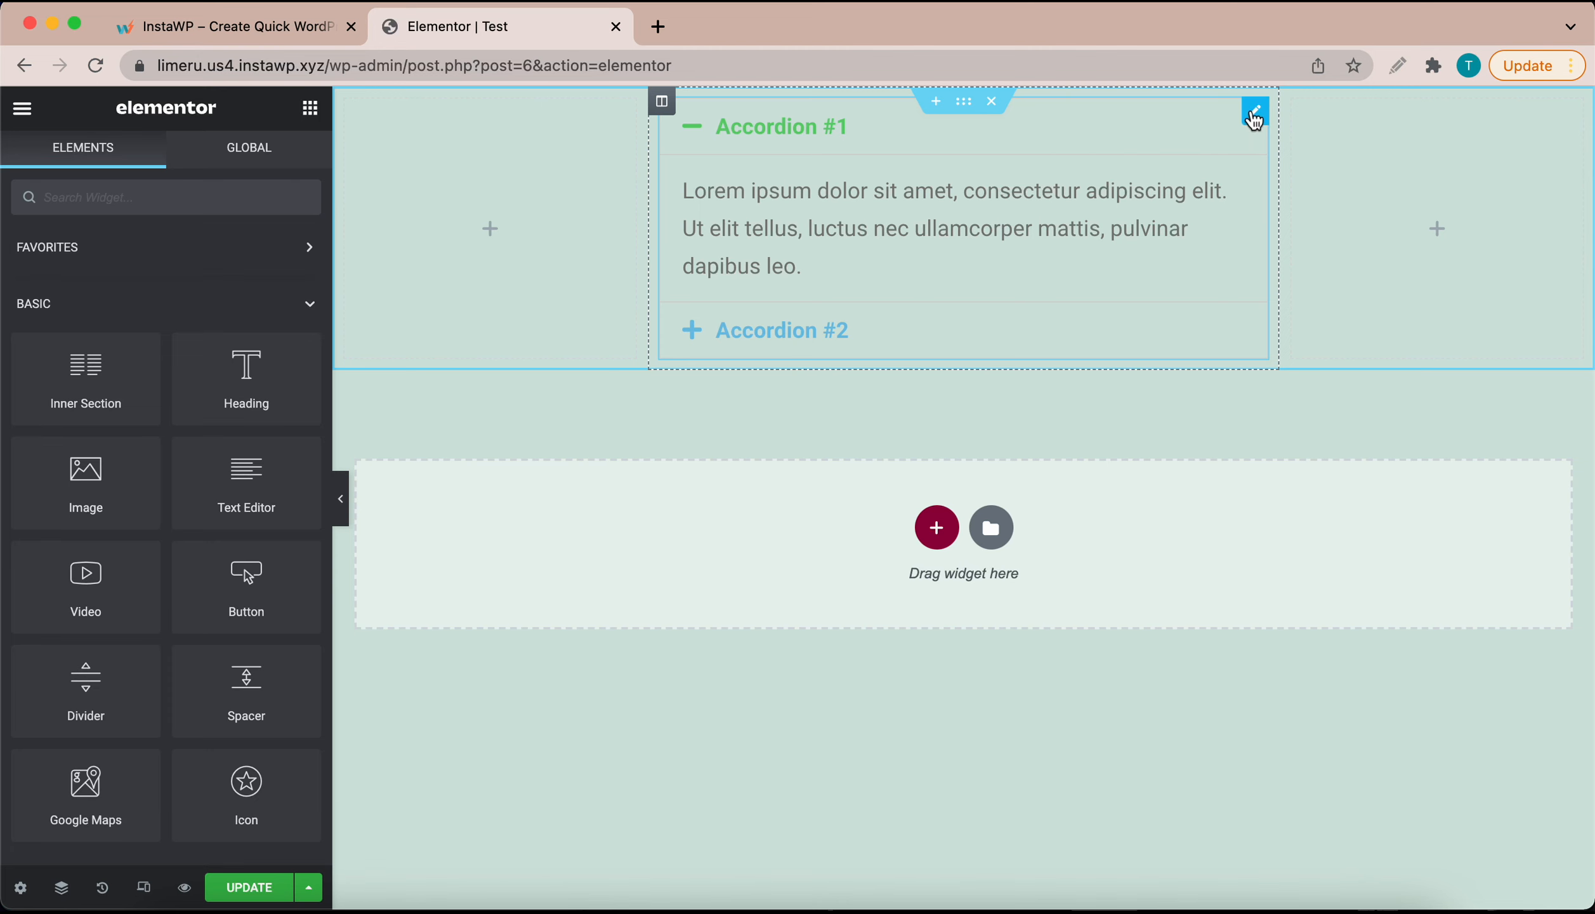
# Step: Set the first accordion item's title to 'Where do your products ship from?'
pyautogui.click(1254, 113)
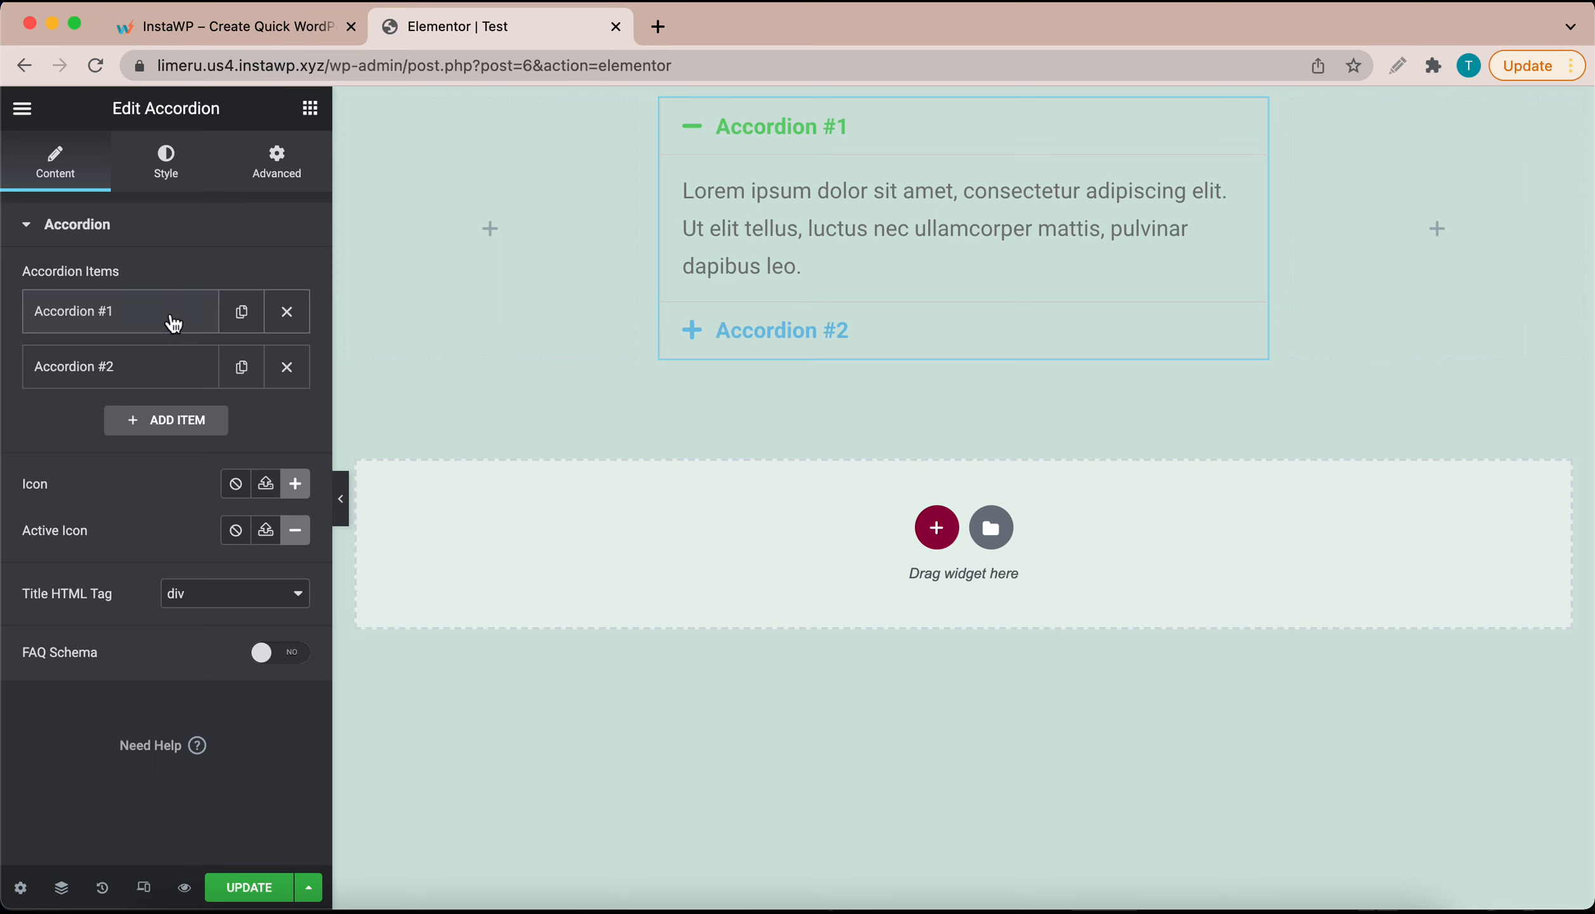
pyautogui.click(173, 323)
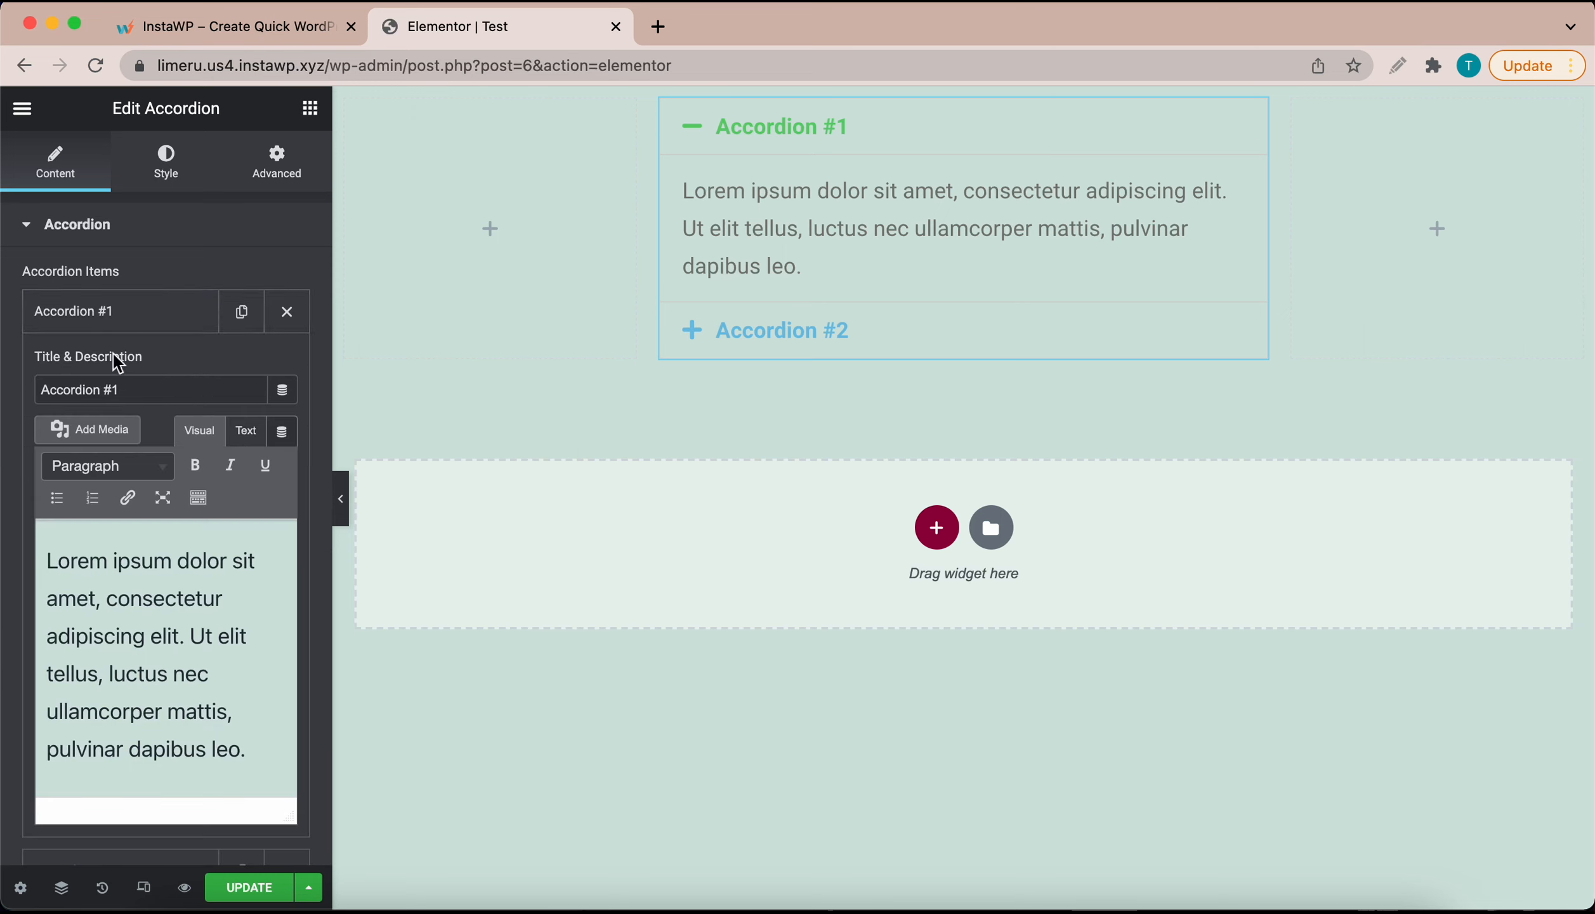
pyautogui.click(146, 383)
pyautogui.press('super+a')
pyautogui.press('BackSpace')
pyautogui.write('Whe')
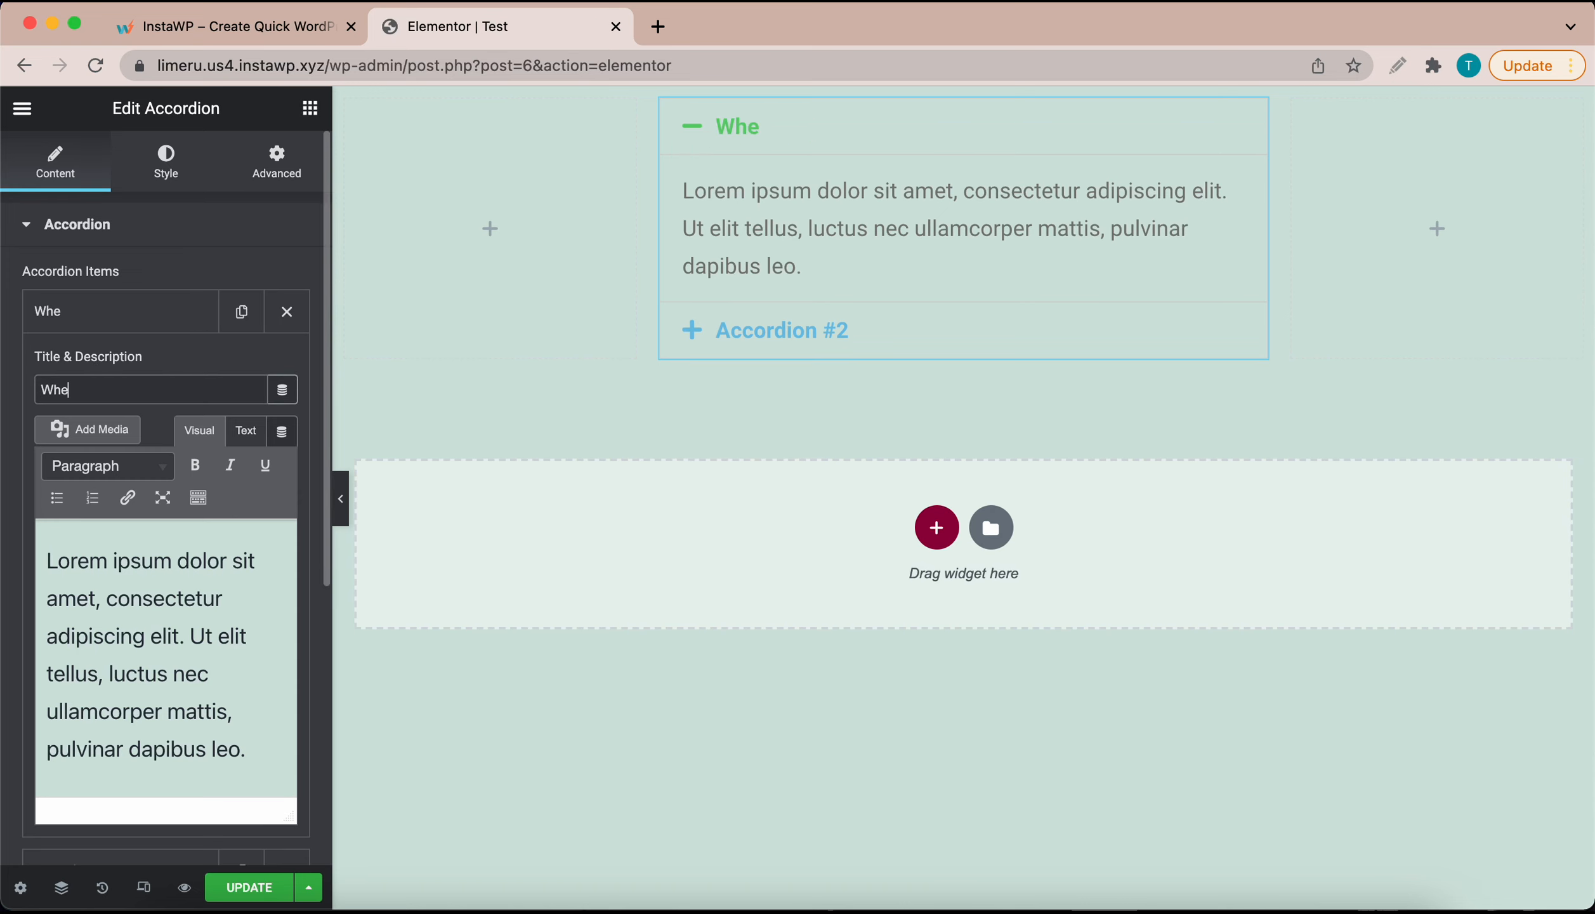
pyautogui.write('re do your p')
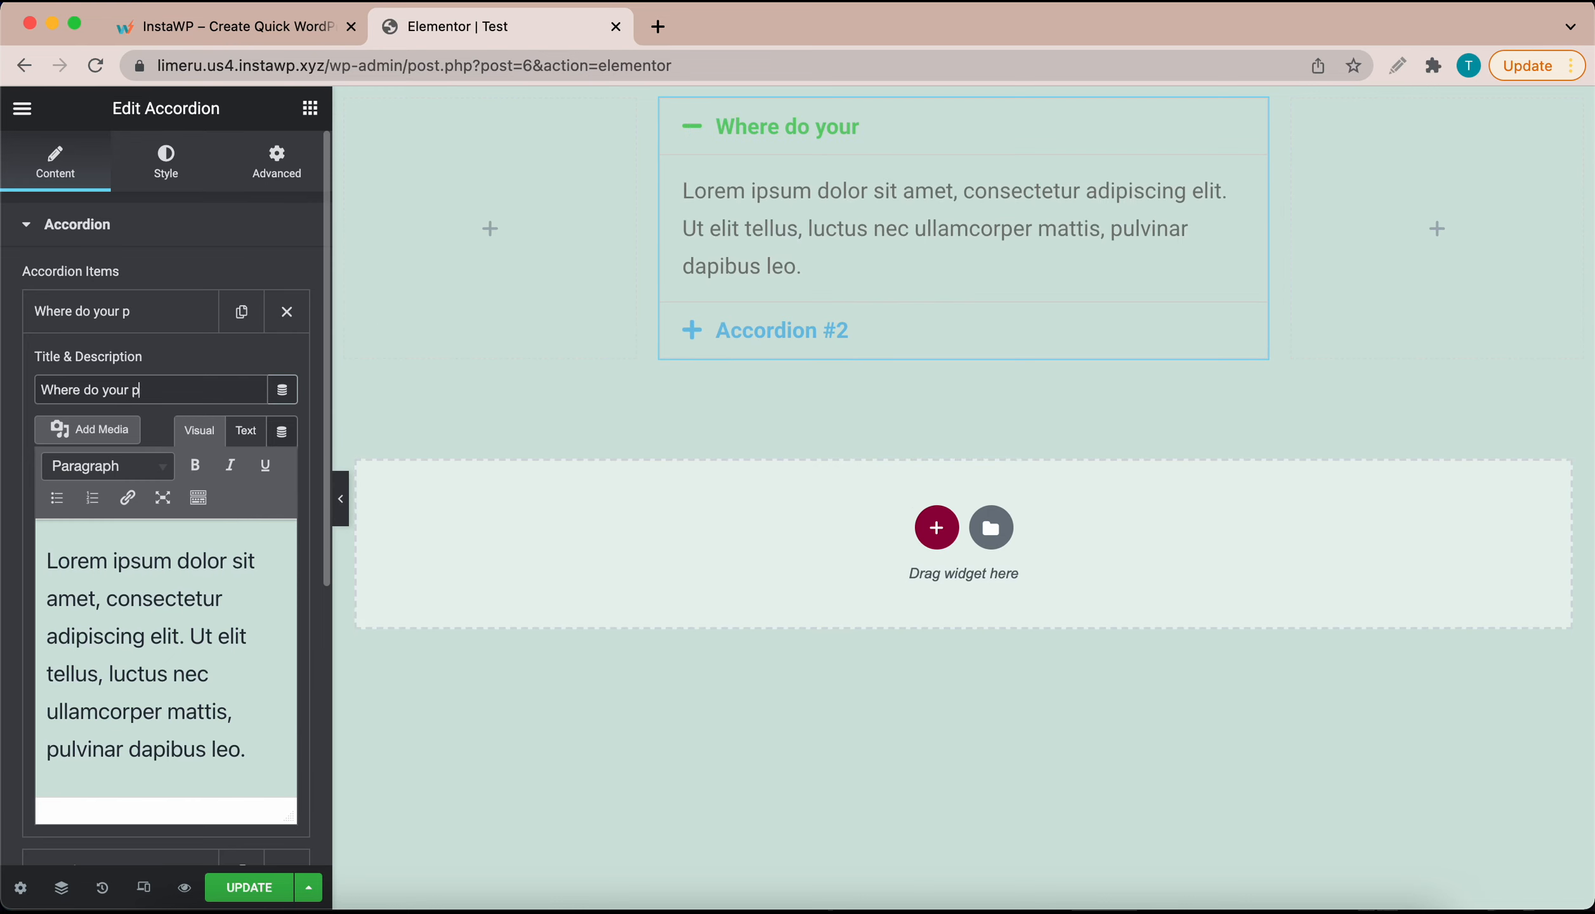
pyautogui.write('roducts ship from?')
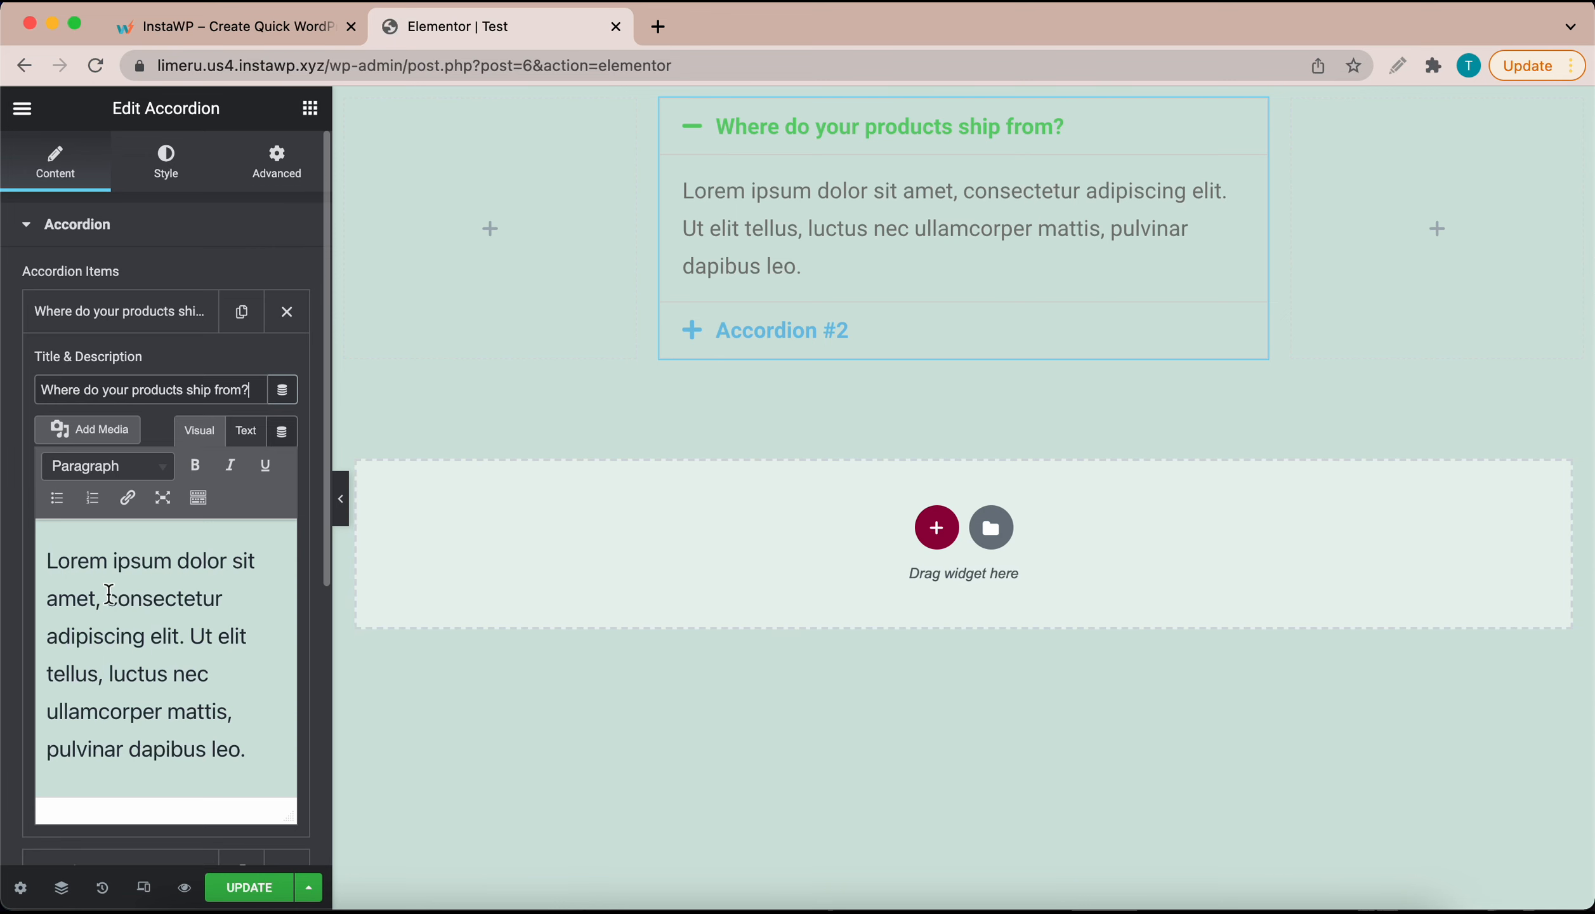
# Step: Replace its answer with 'All of our products ship from our Brooklyn warehouse.'
pyautogui.click(115, 595)
pyautogui.press('super+a')
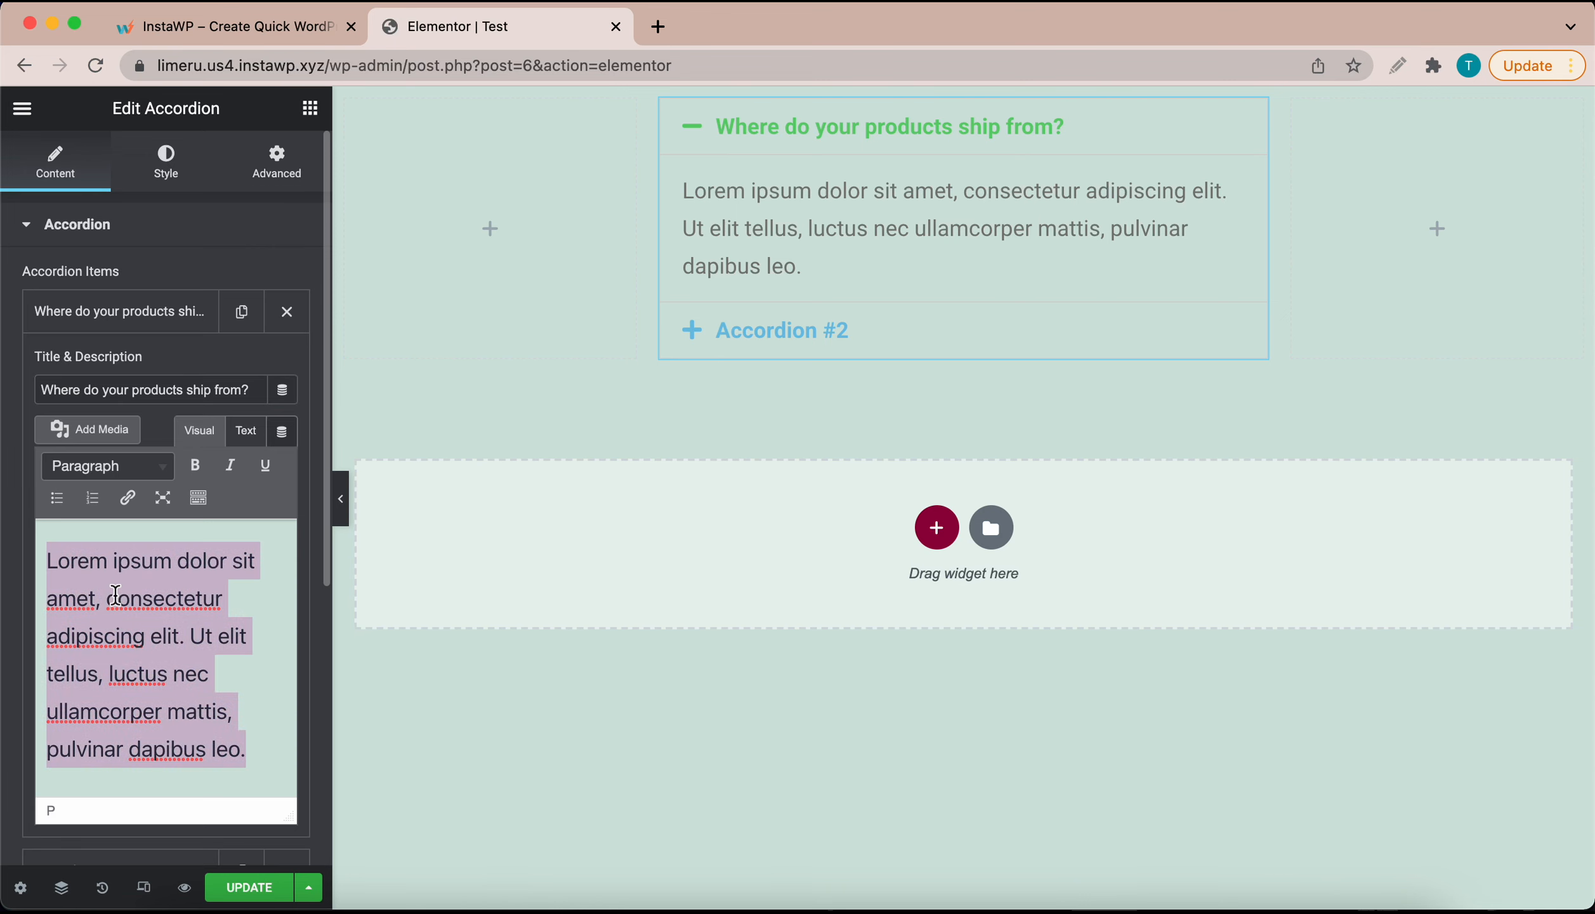
pyautogui.write('Al')
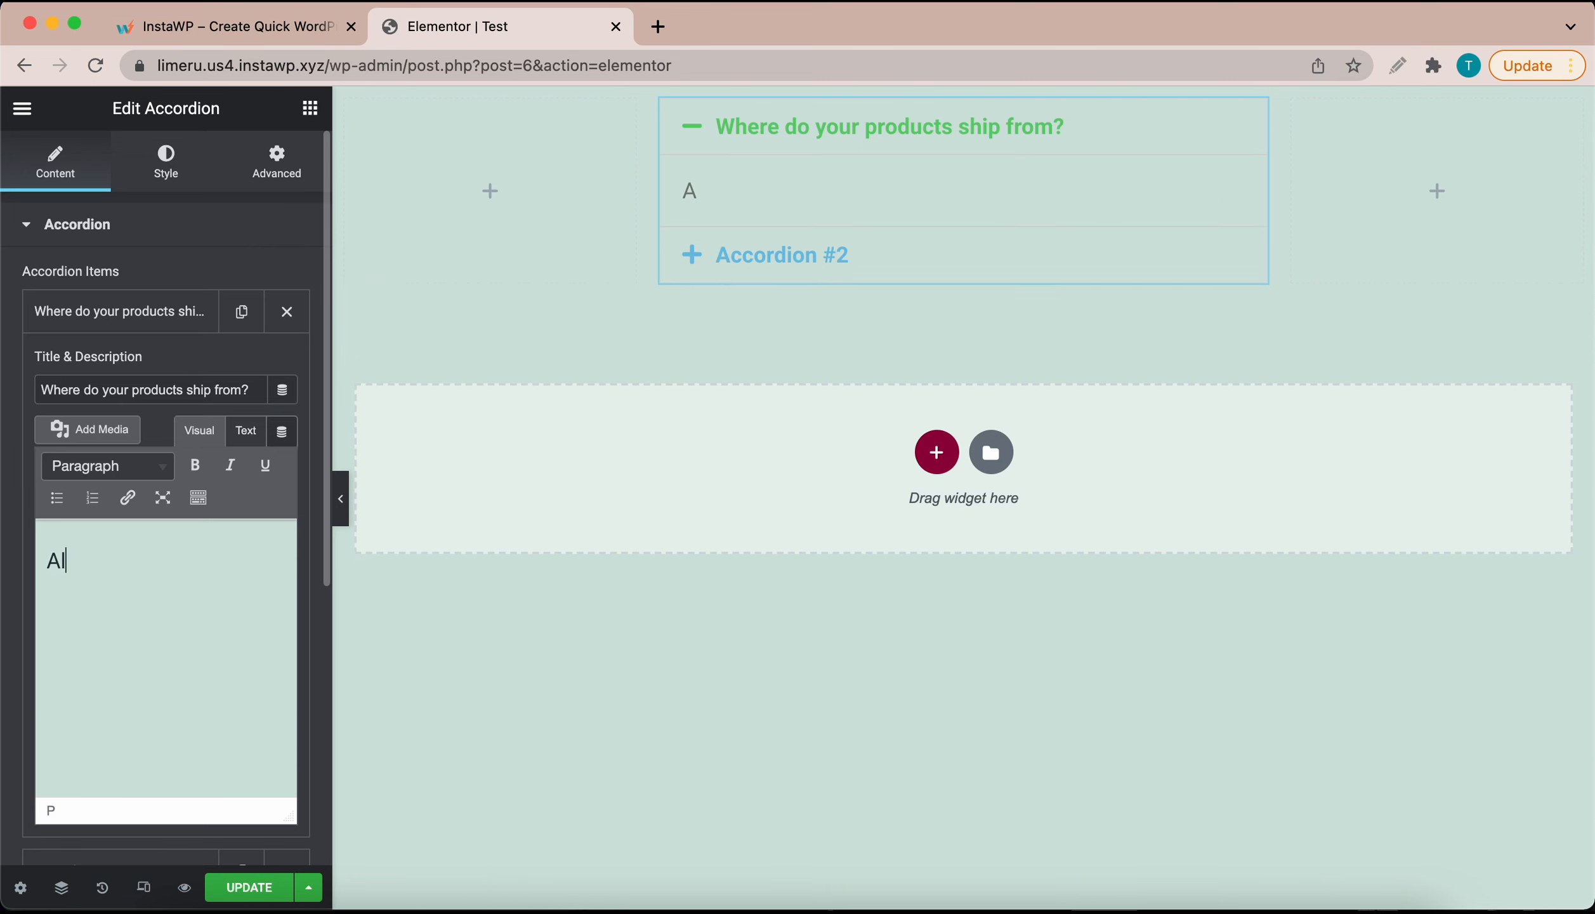
pyautogui.write('l of our products s')
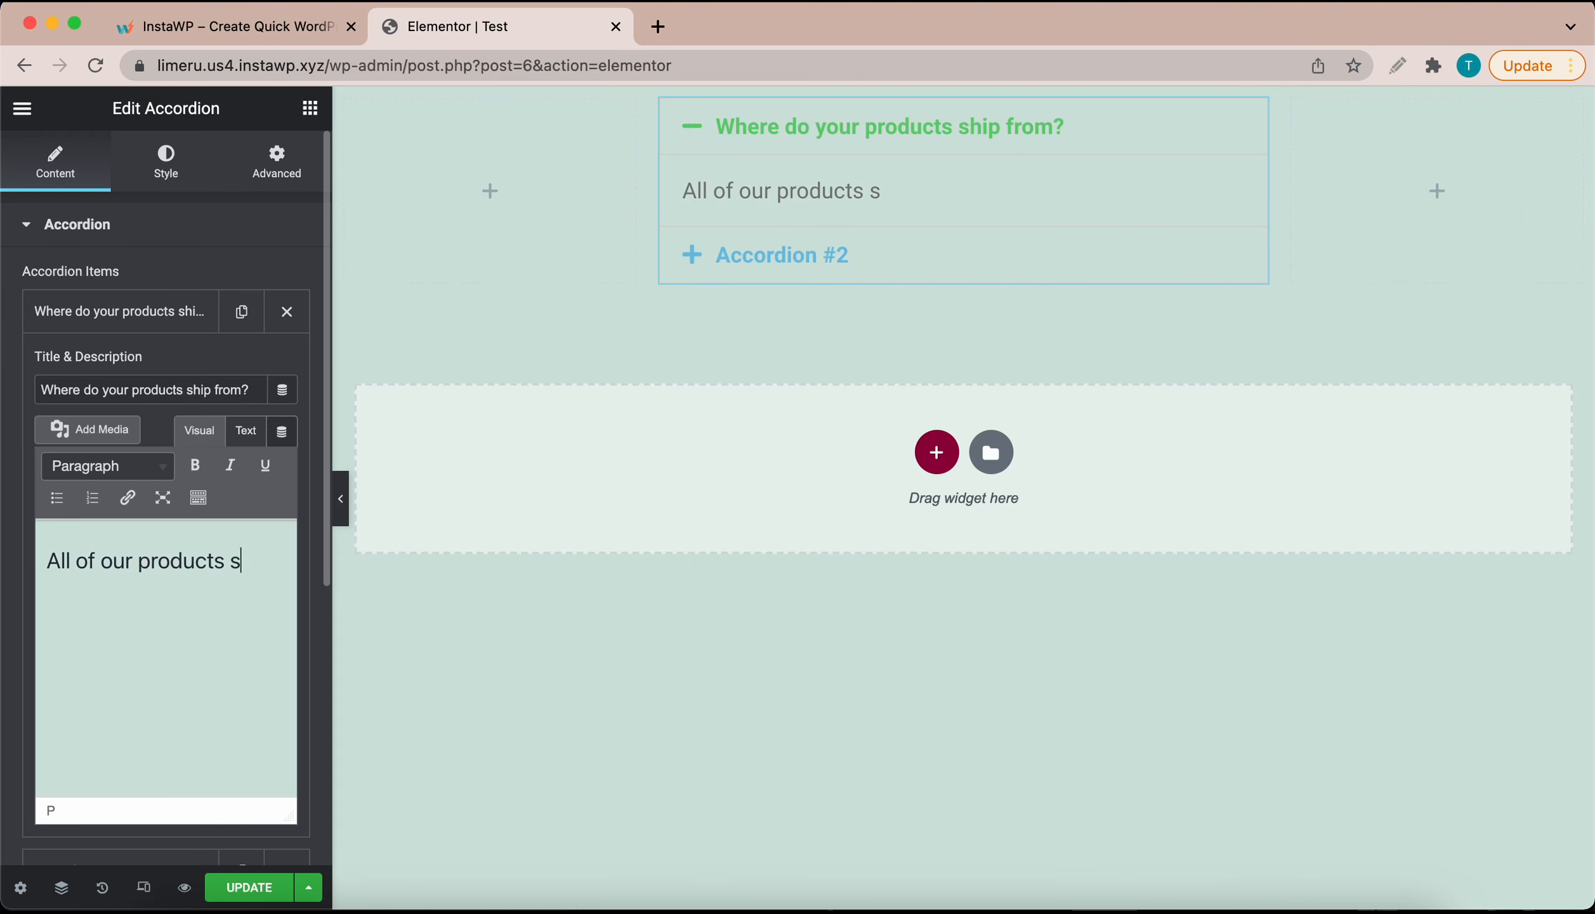
pyautogui.write('hip from our')
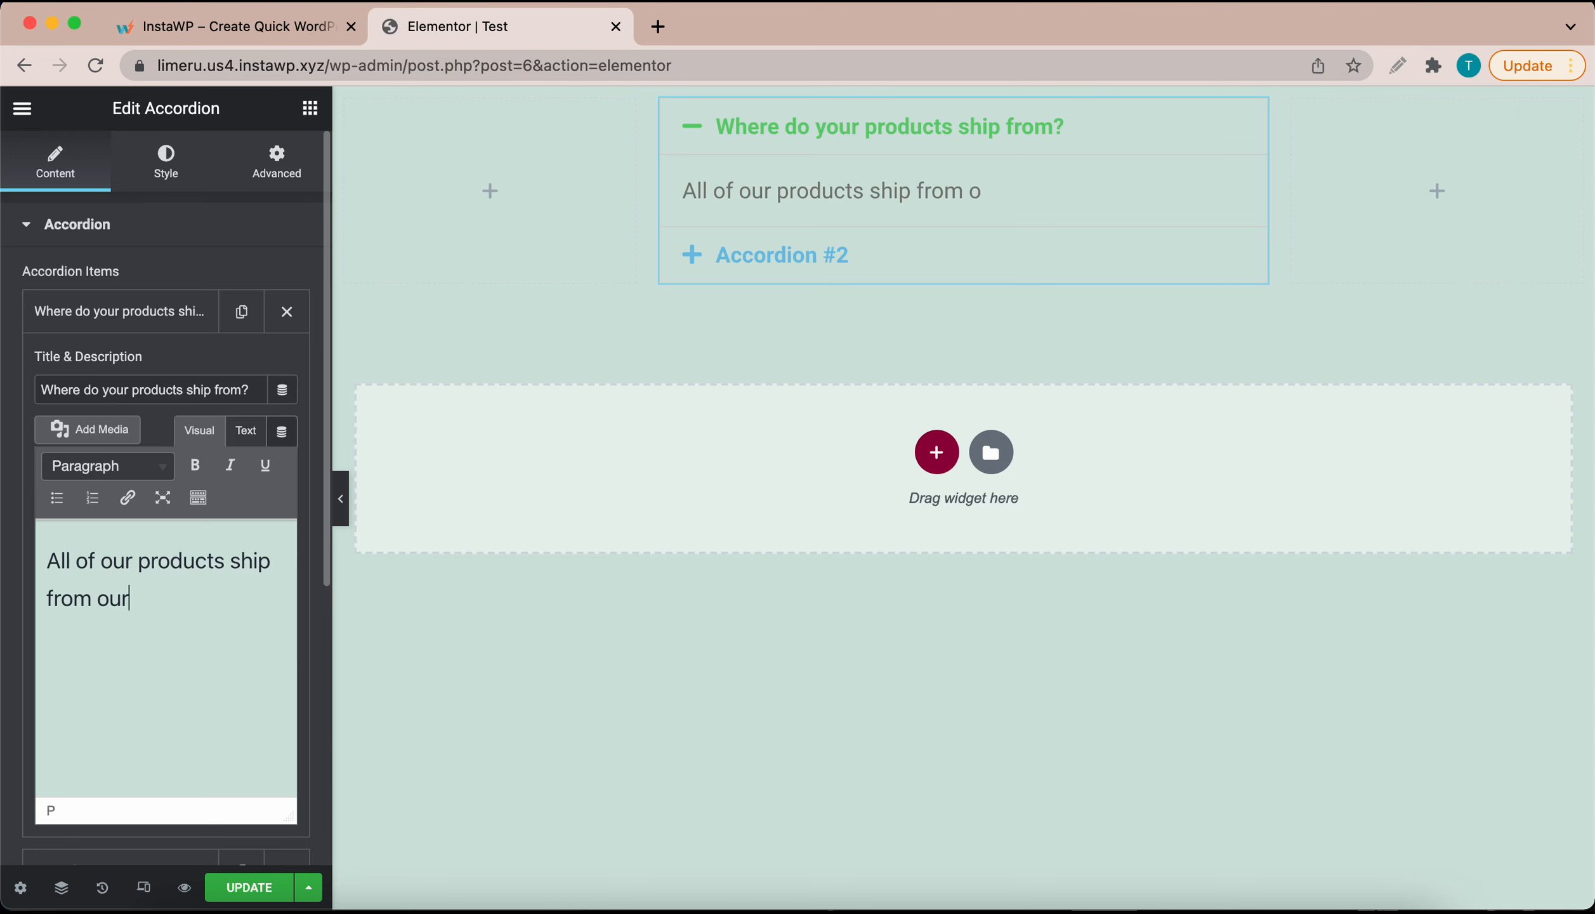
pyautogui.write(' Brooklyn wa')
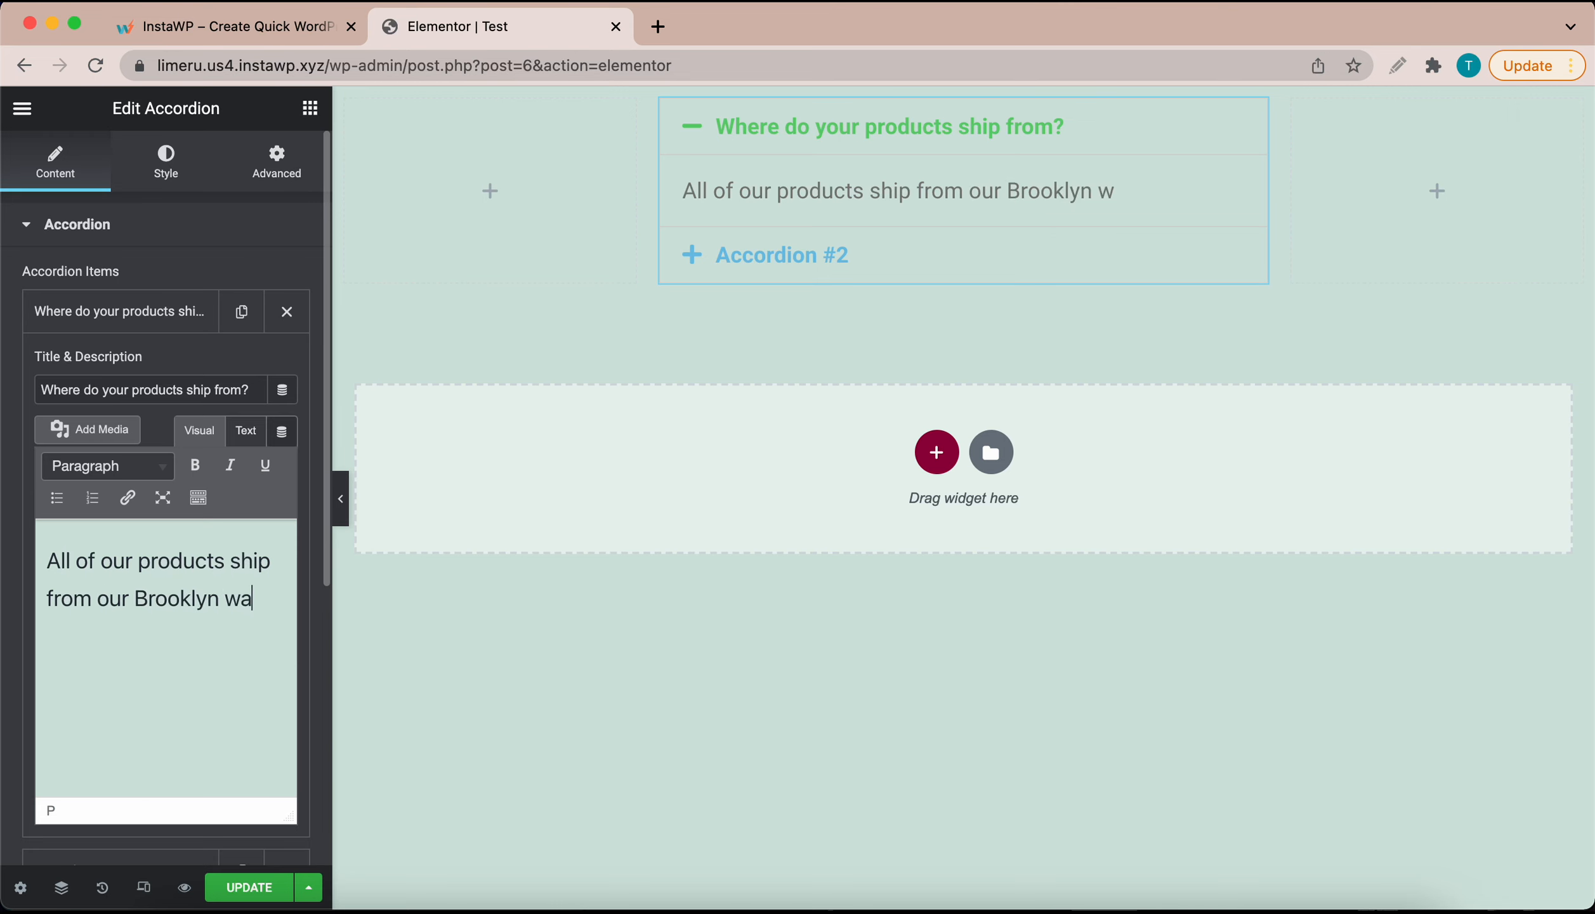
pyautogui.write('rehouse.')
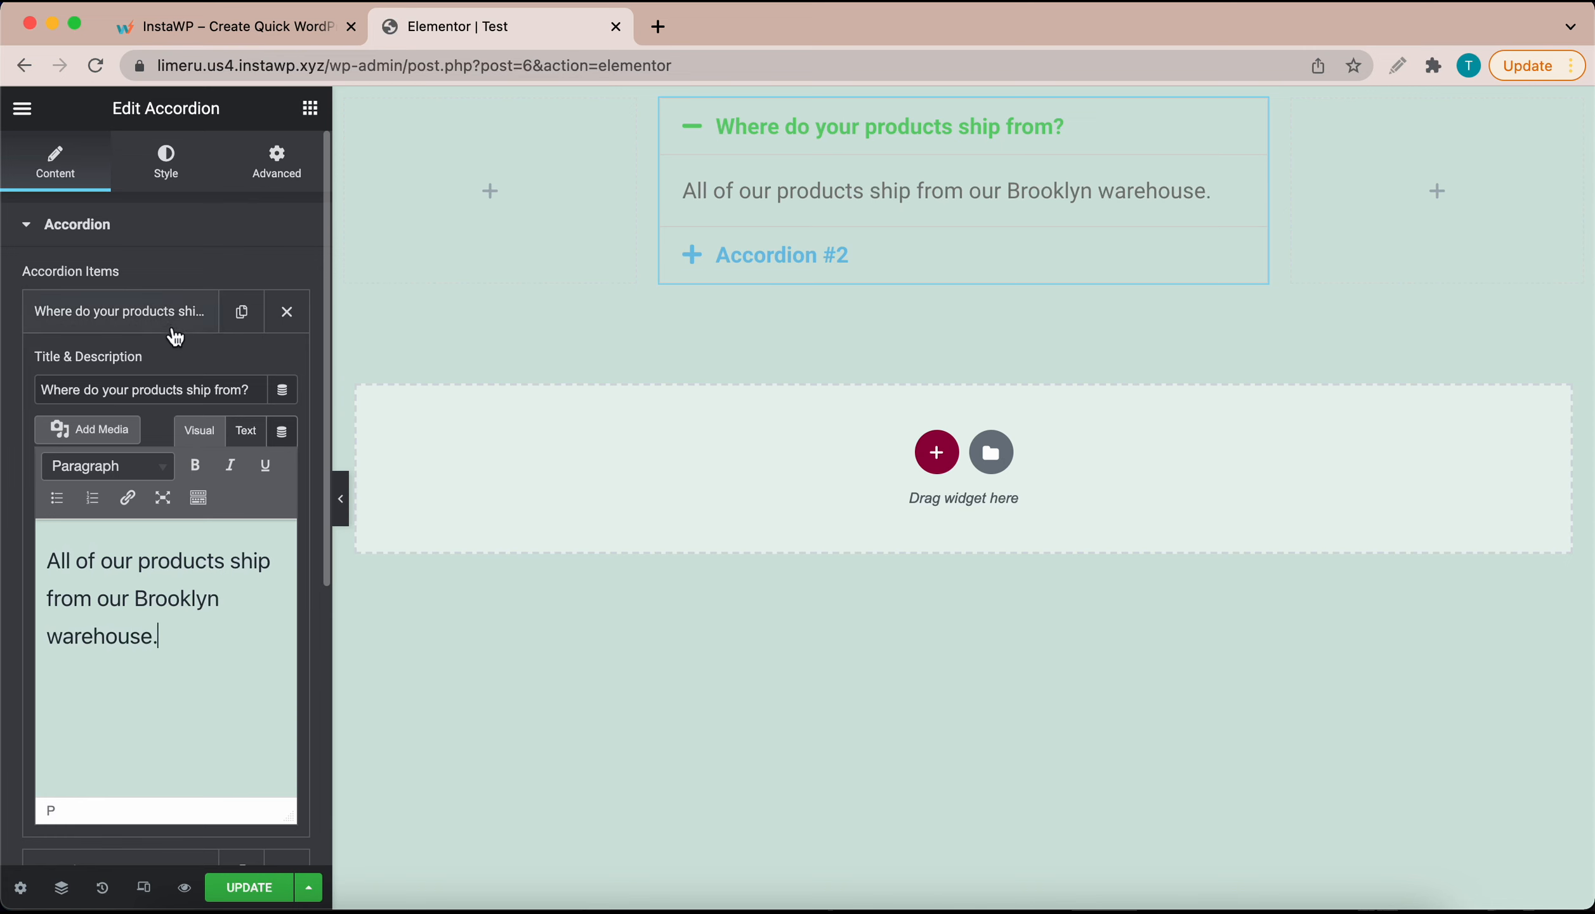
pyautogui.click(171, 328)
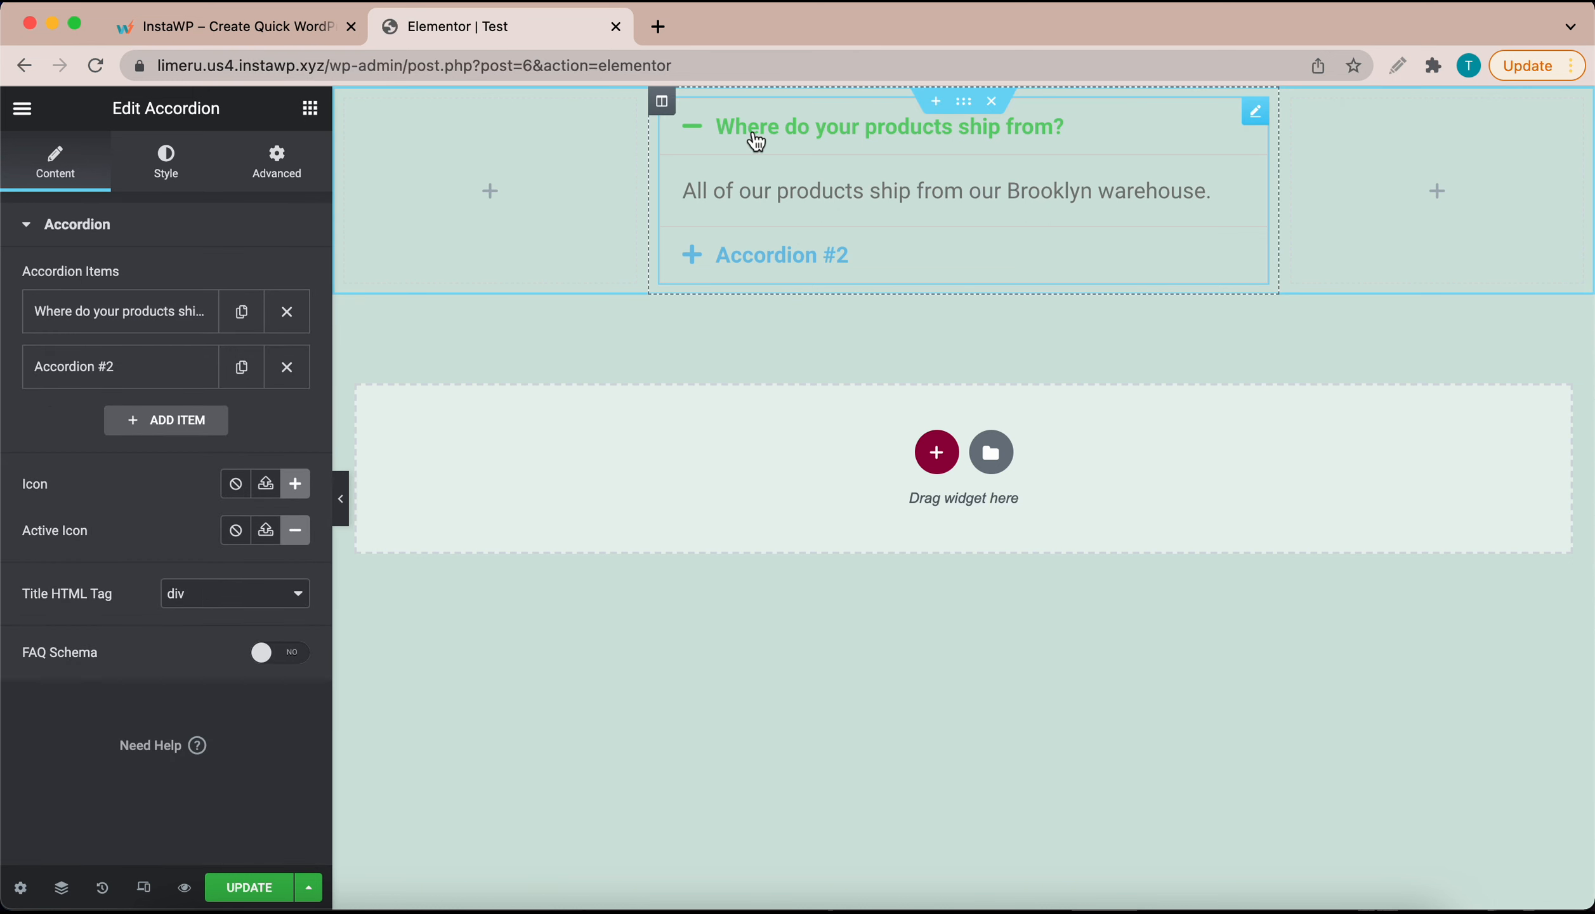
# Step: Set the second accordion item's title to 'How long does shipping take?'
pyautogui.click(163, 380)
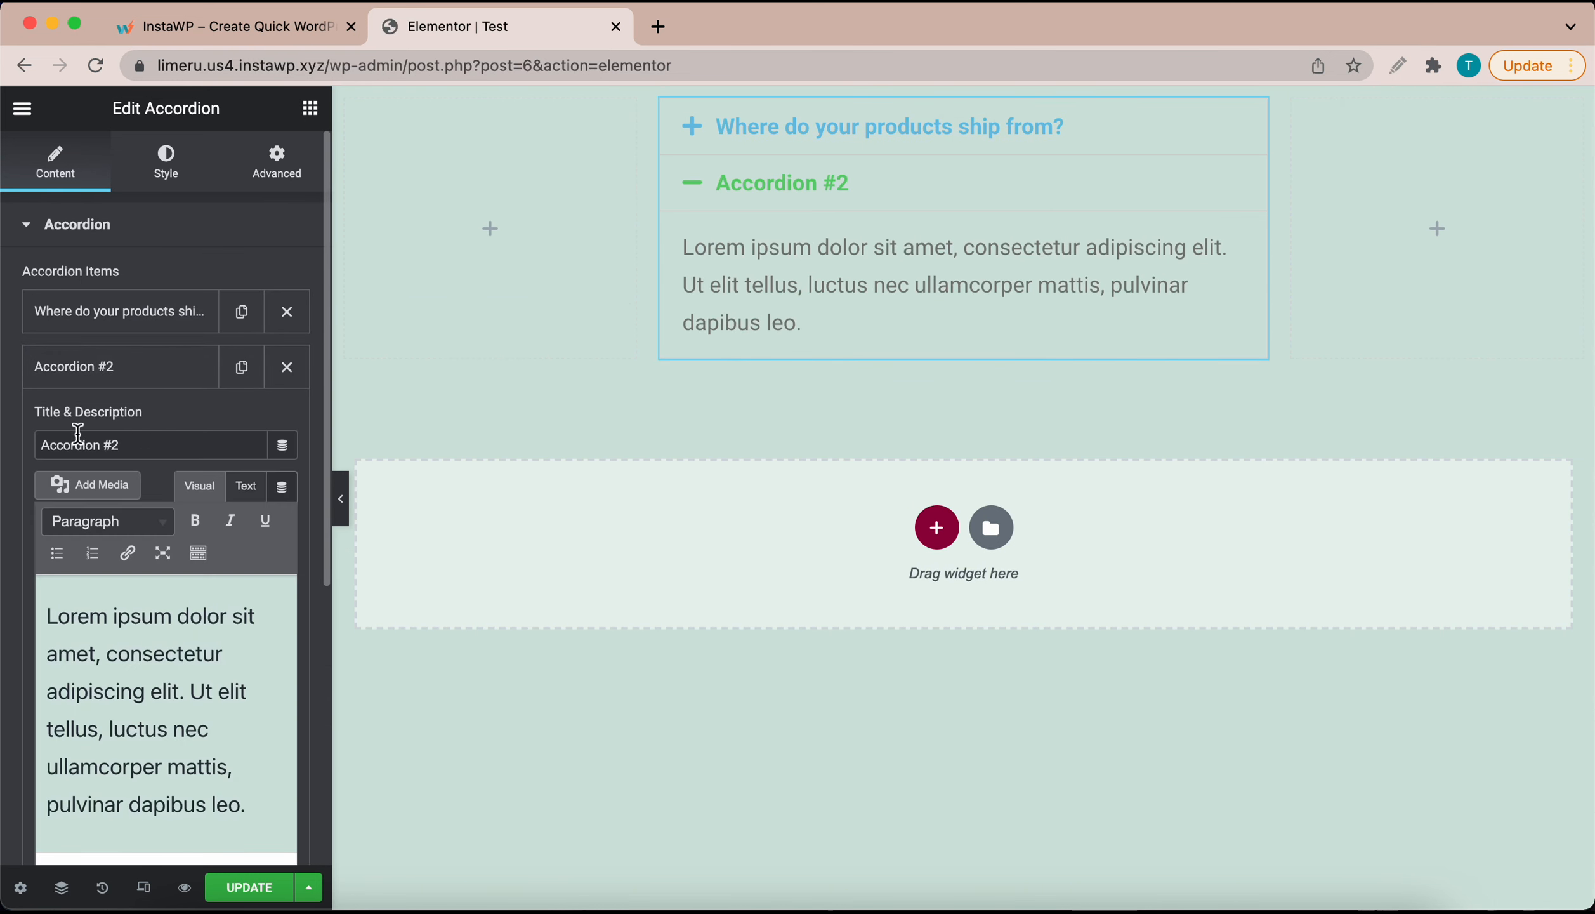
pyautogui.click(169, 444)
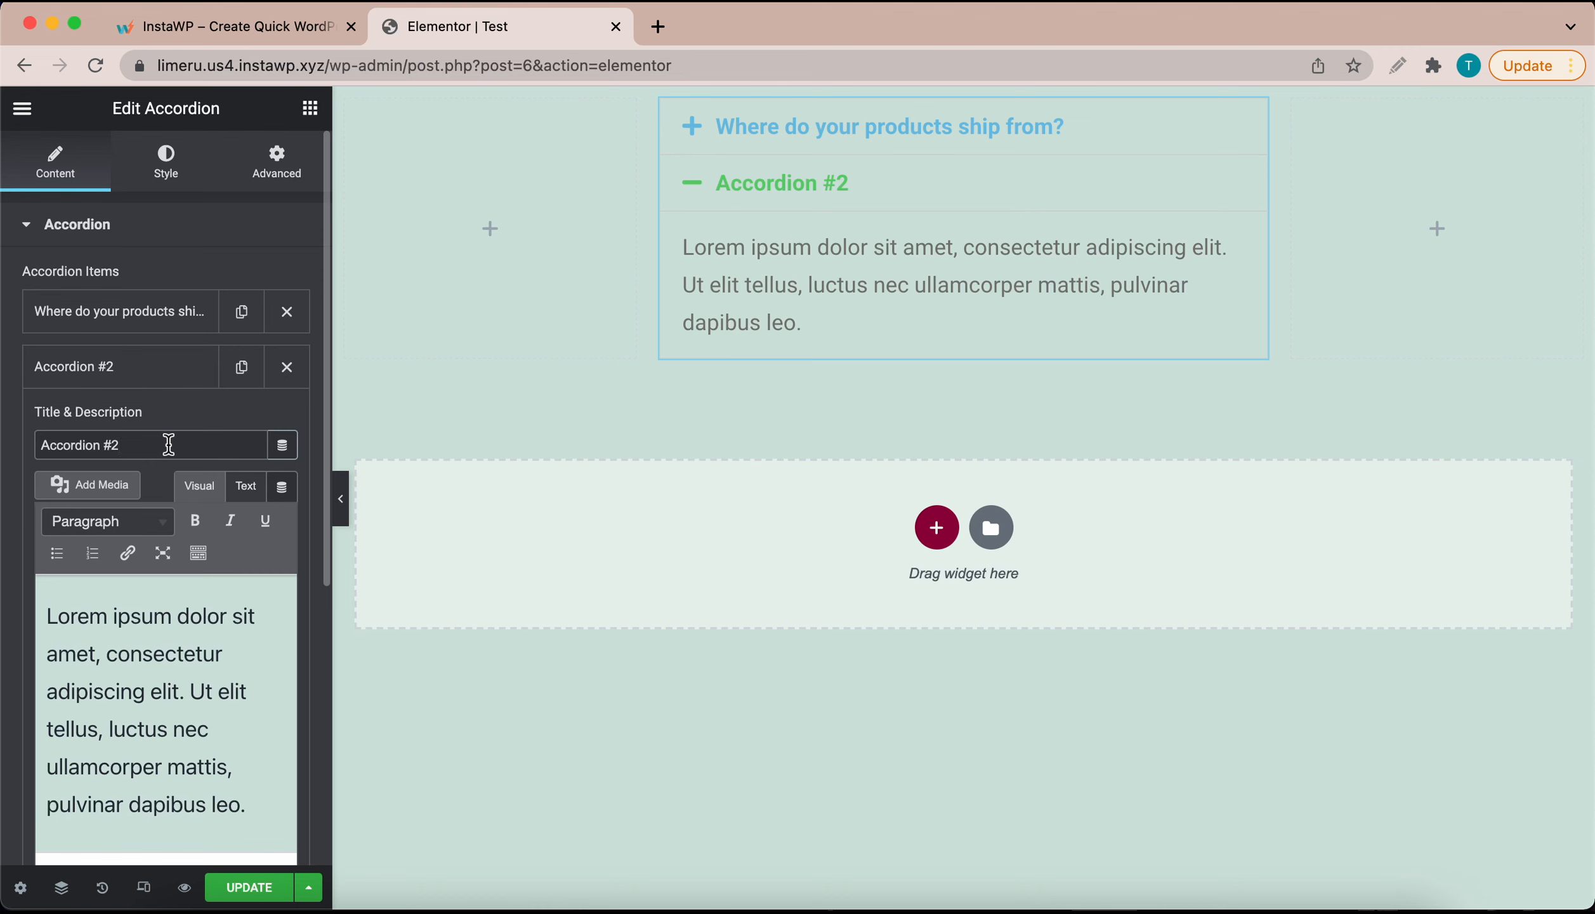
pyautogui.press('super+a')
pyautogui.press('BackSpace')
pyautogui.write('How long ')
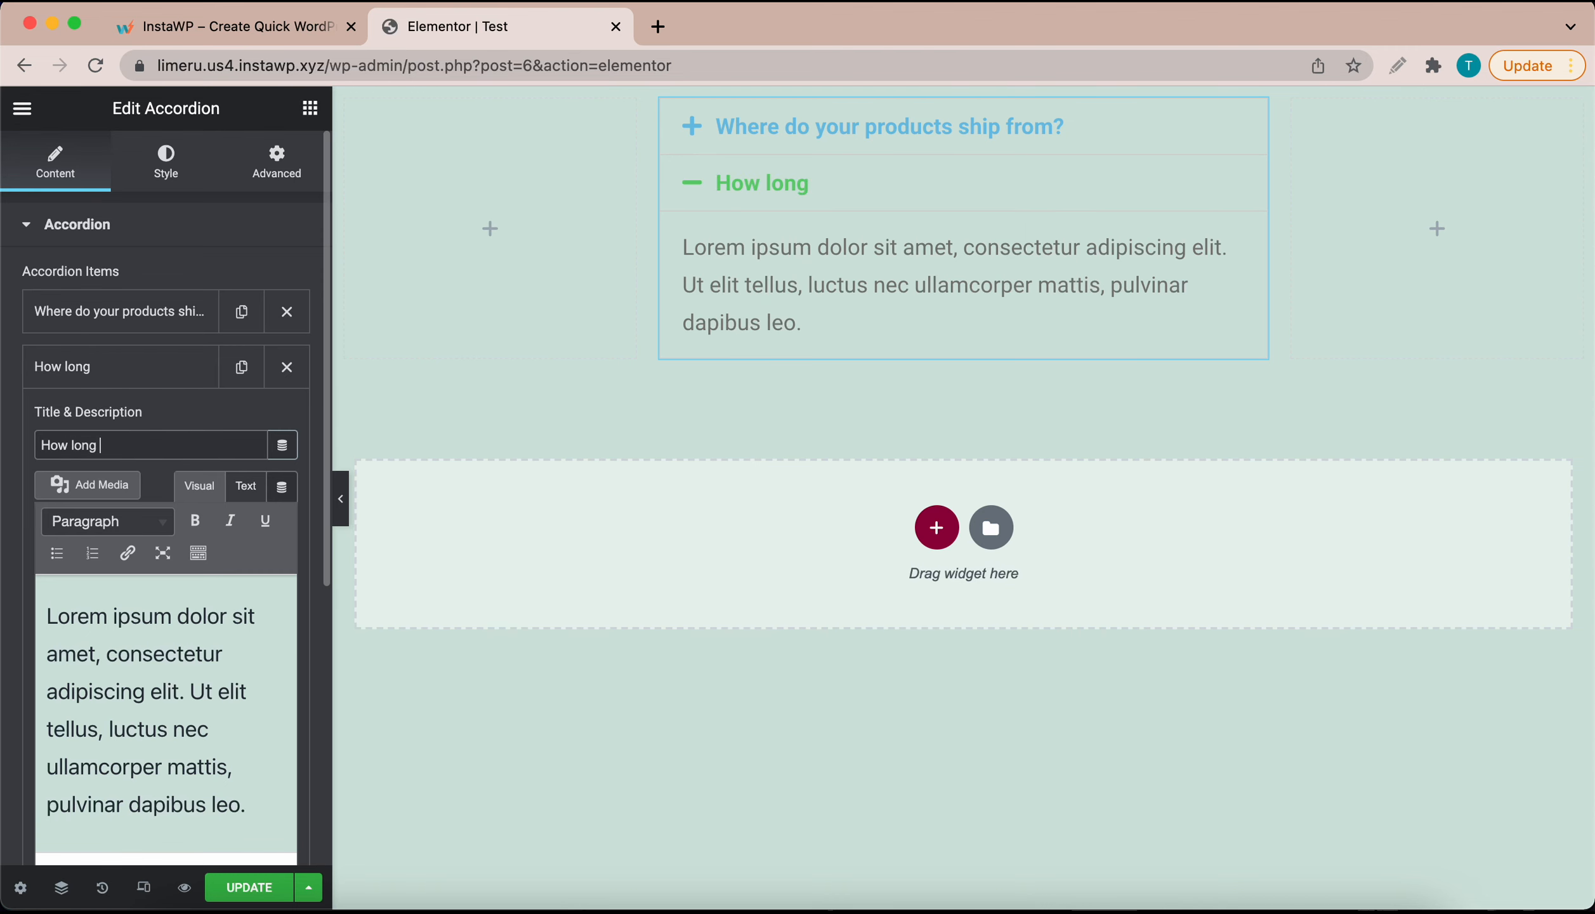
pyautogui.write('does shipp')
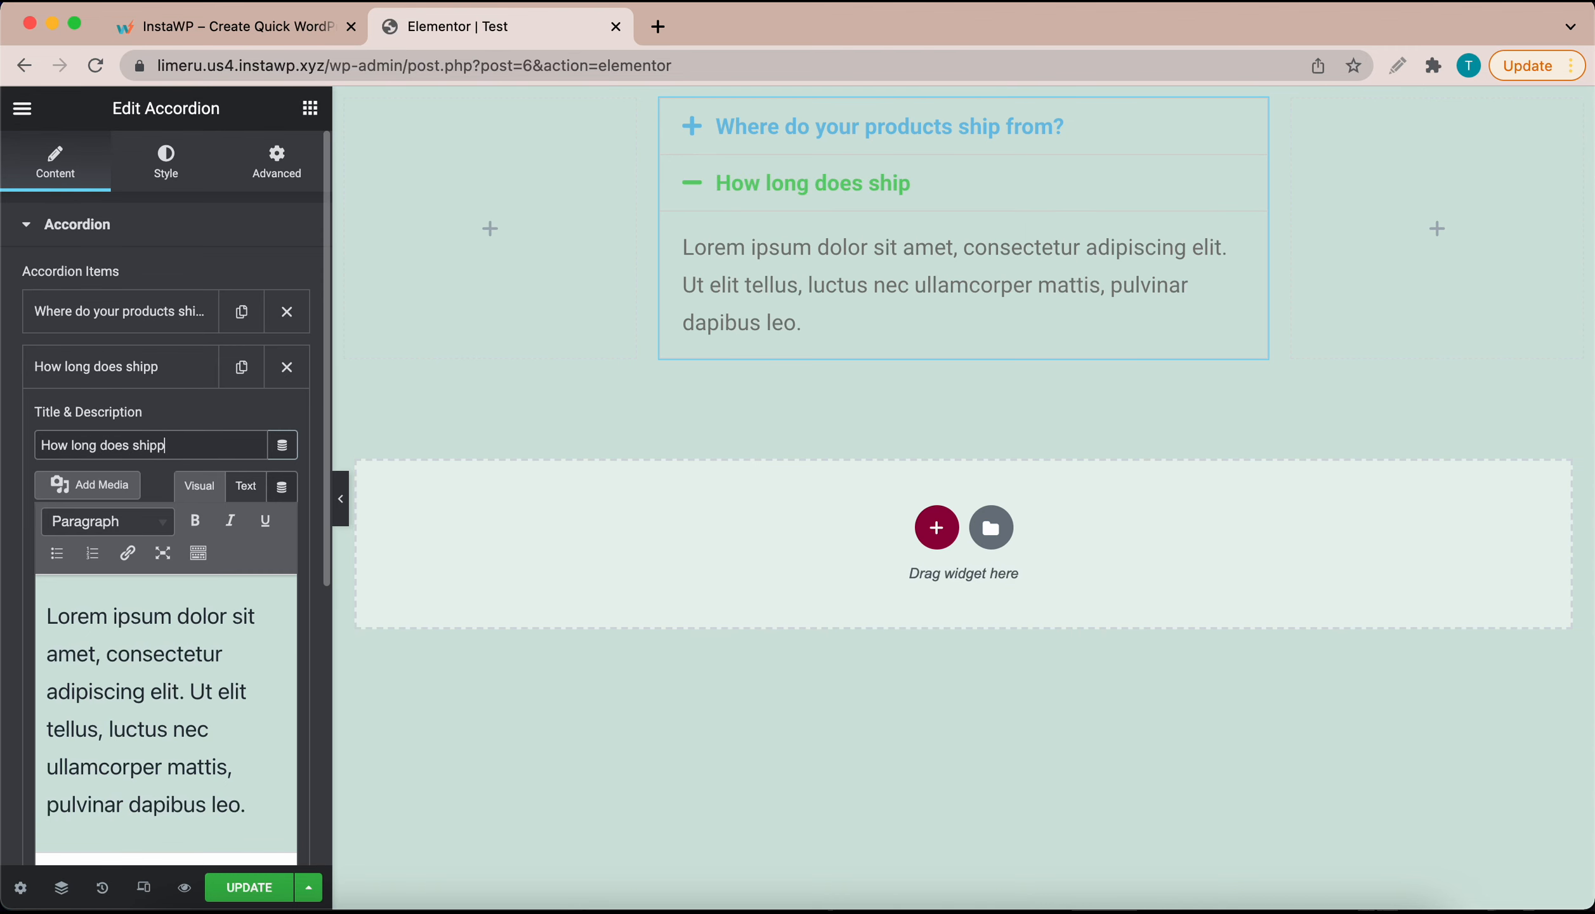
pyautogui.write('ing take')
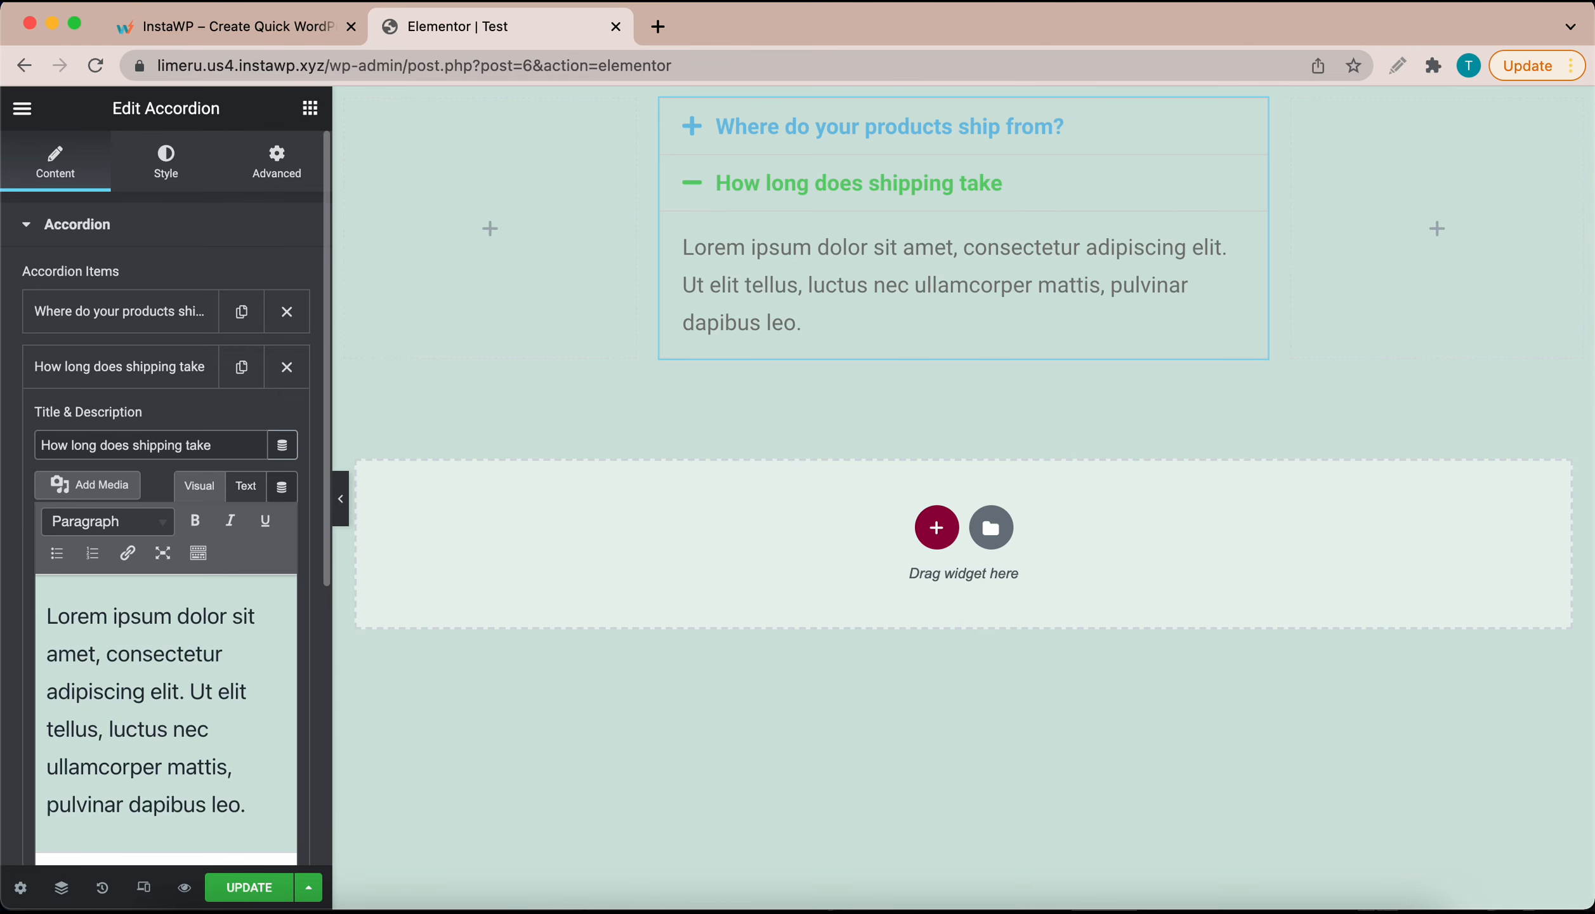
pyautogui.write('?')
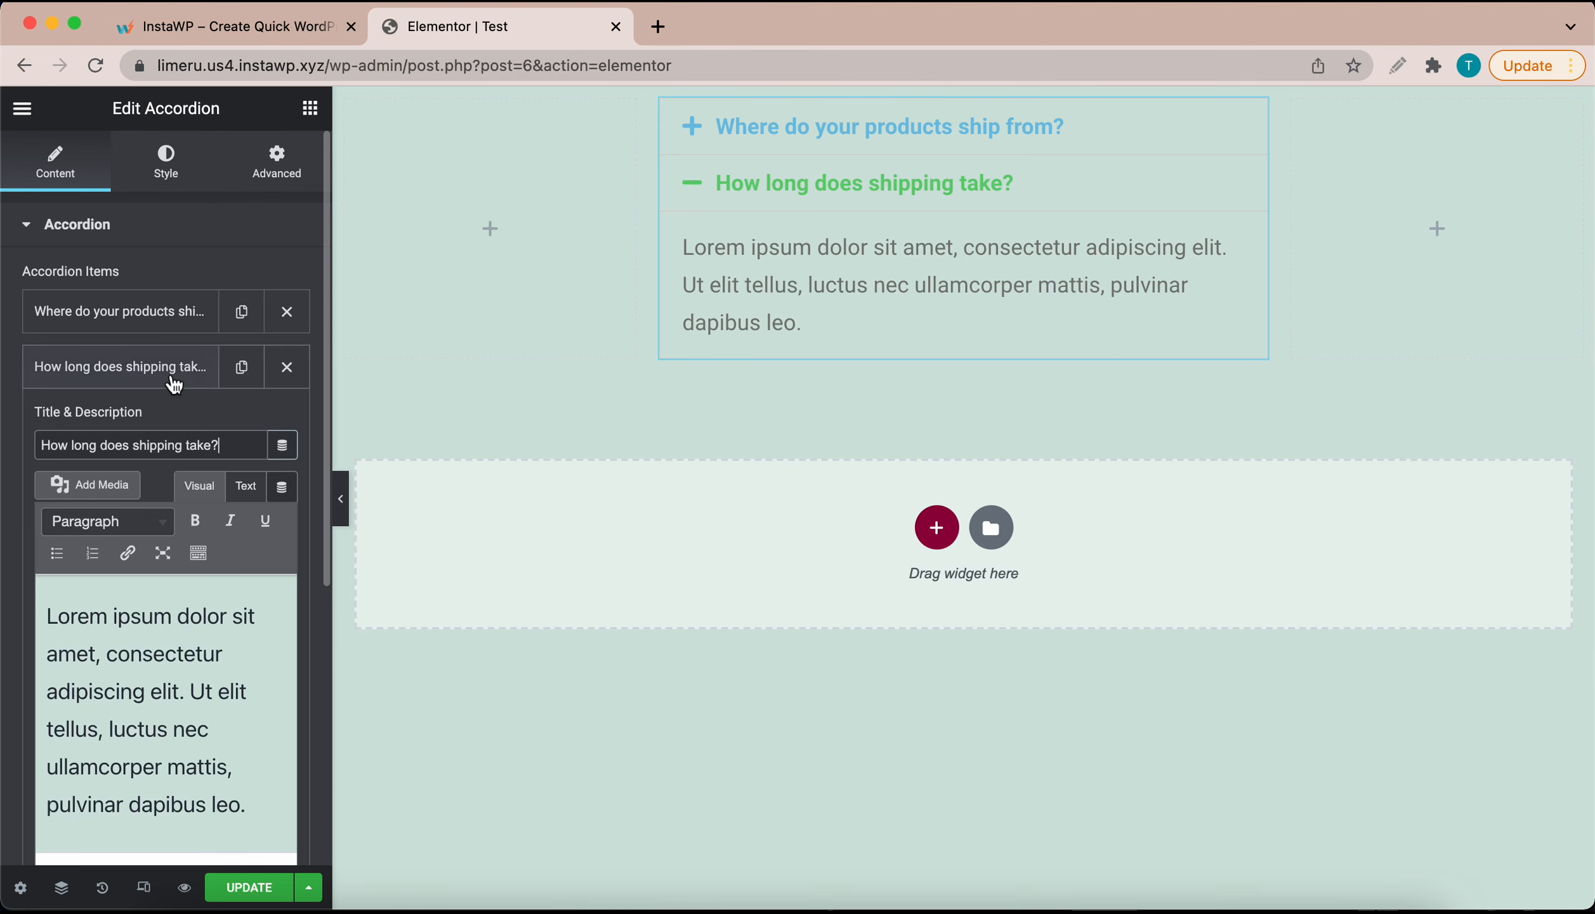
pyautogui.click(155, 379)
# Step: Replace its answer with 'After items are processed, shipping normally takes about 5-10 working days.'
pyautogui.click(156, 380)
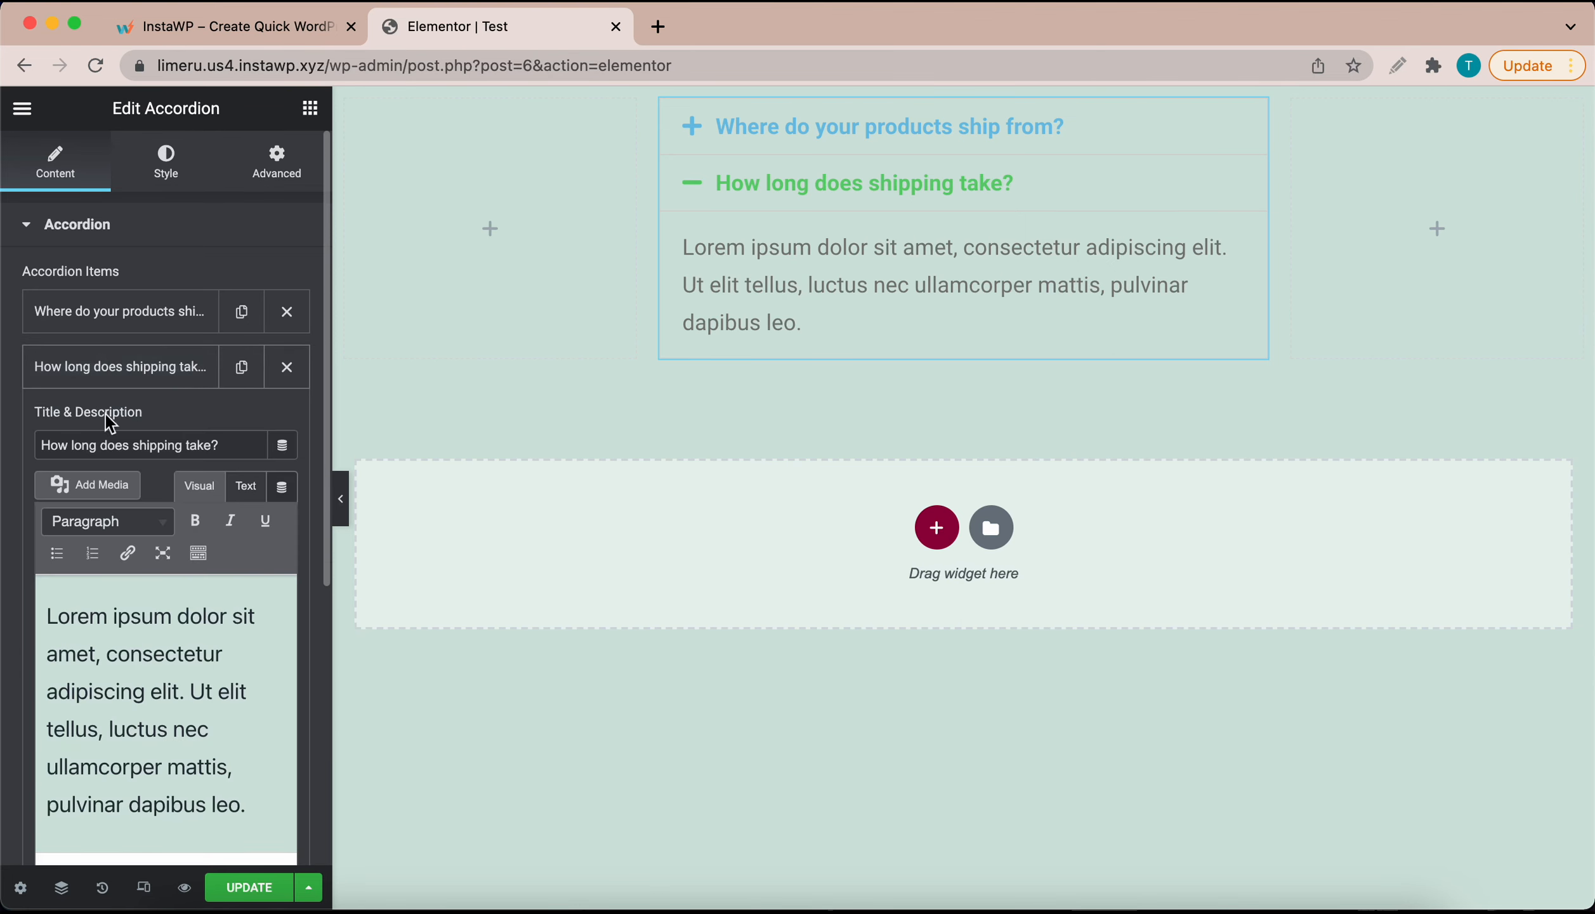
pyautogui.click(165, 612)
pyautogui.press('super+a')
pyautogui.press('BackSpace')
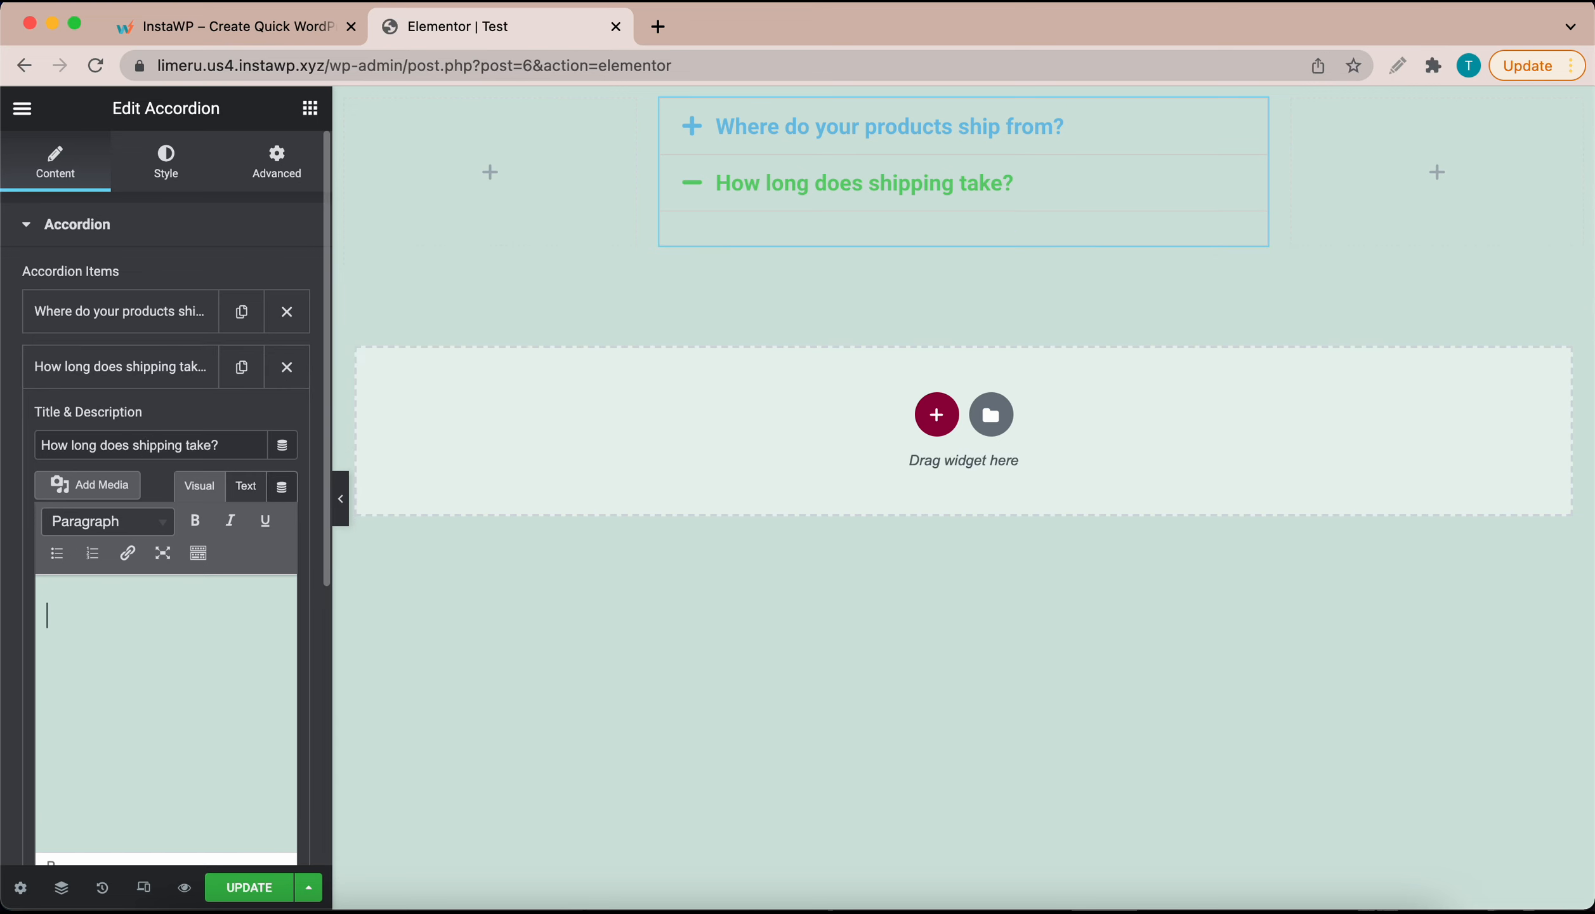
pyautogui.write('After')
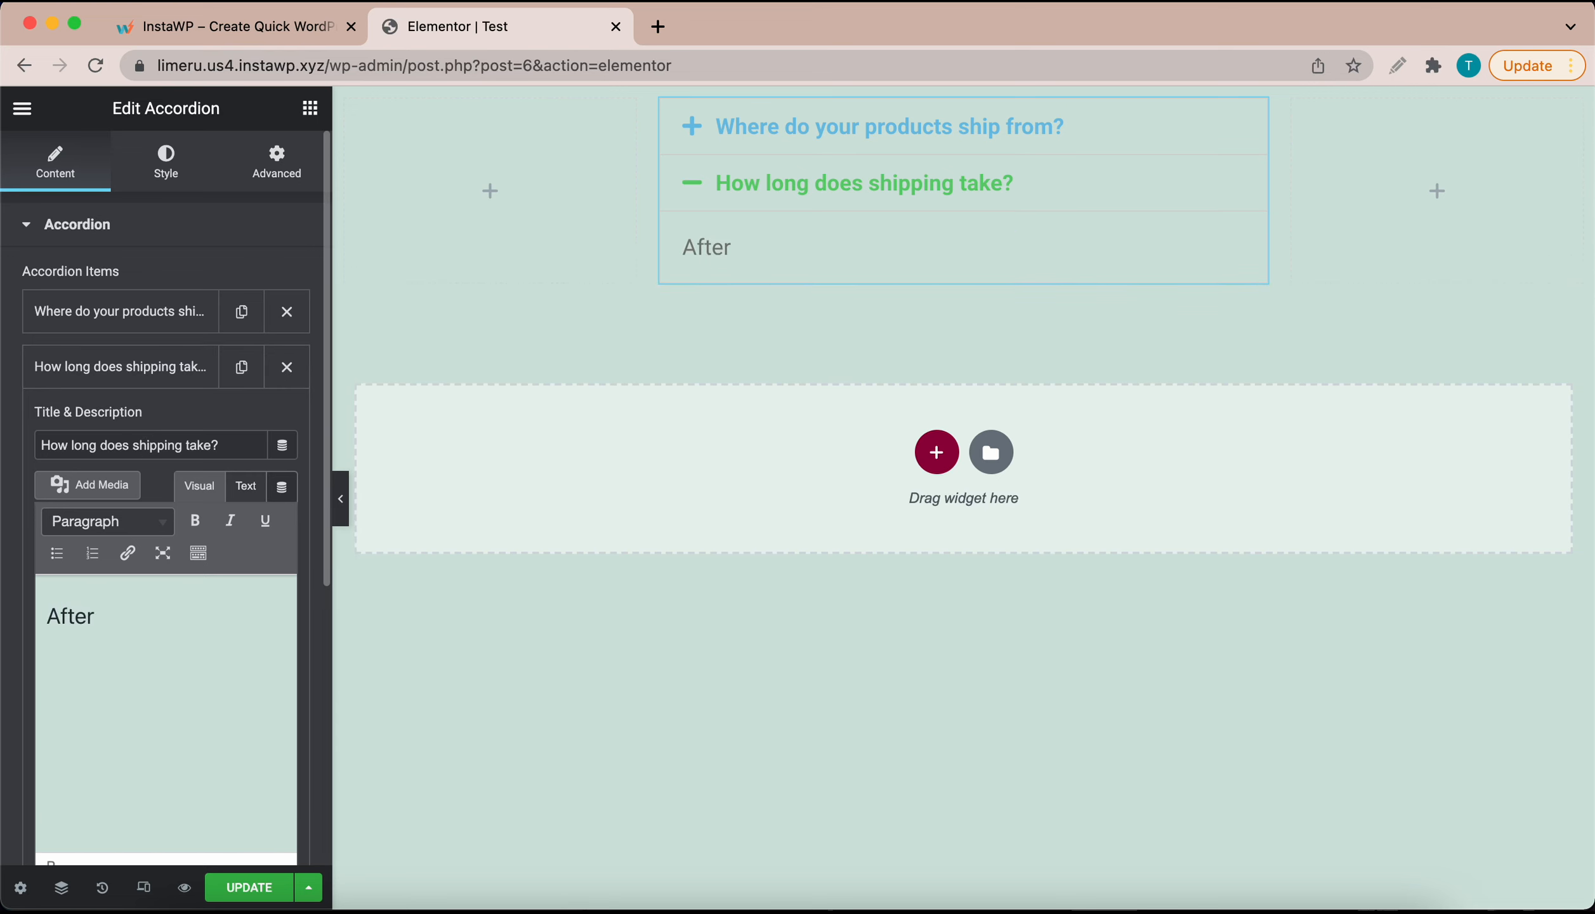
pyautogui.write(' items are process')
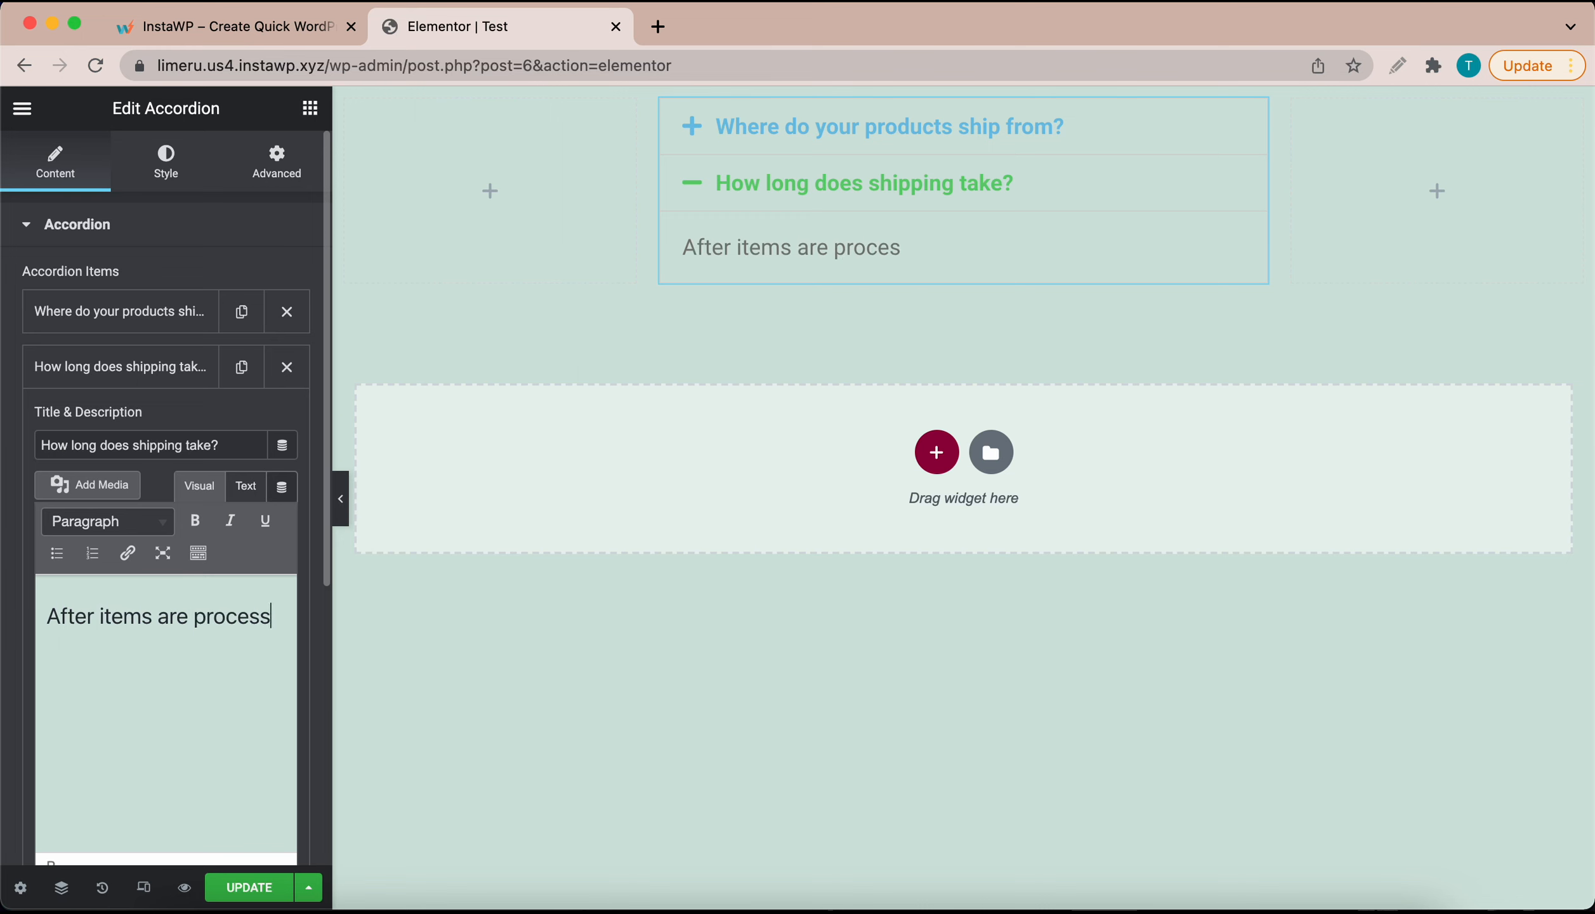
pyautogui.write('ed, shipping normall')
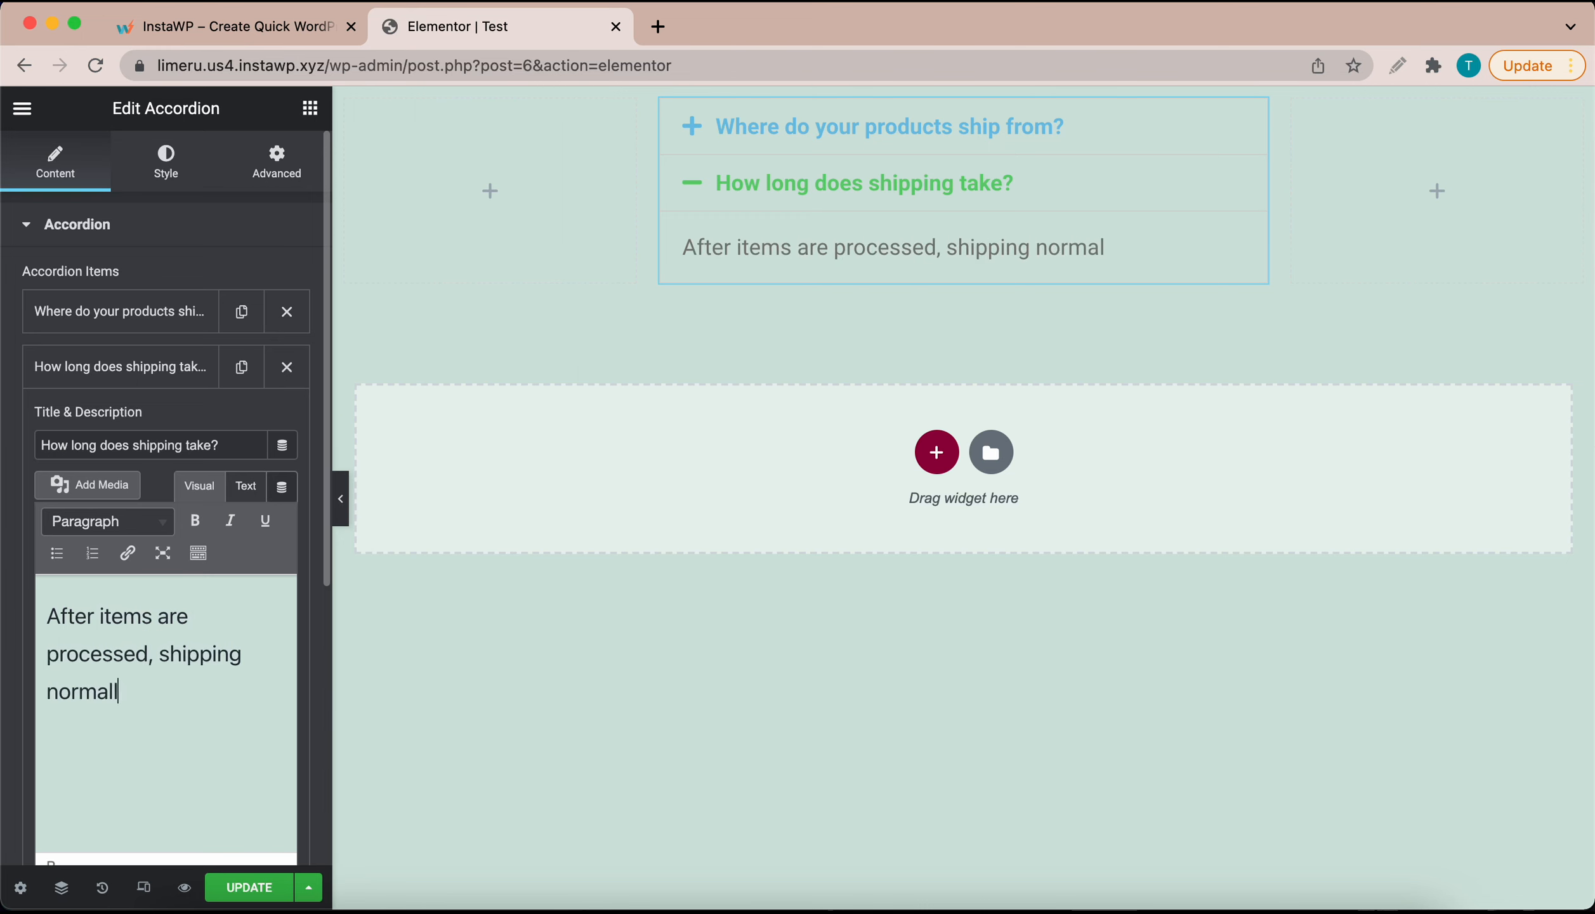
pyautogui.write('y takes about 5-10')
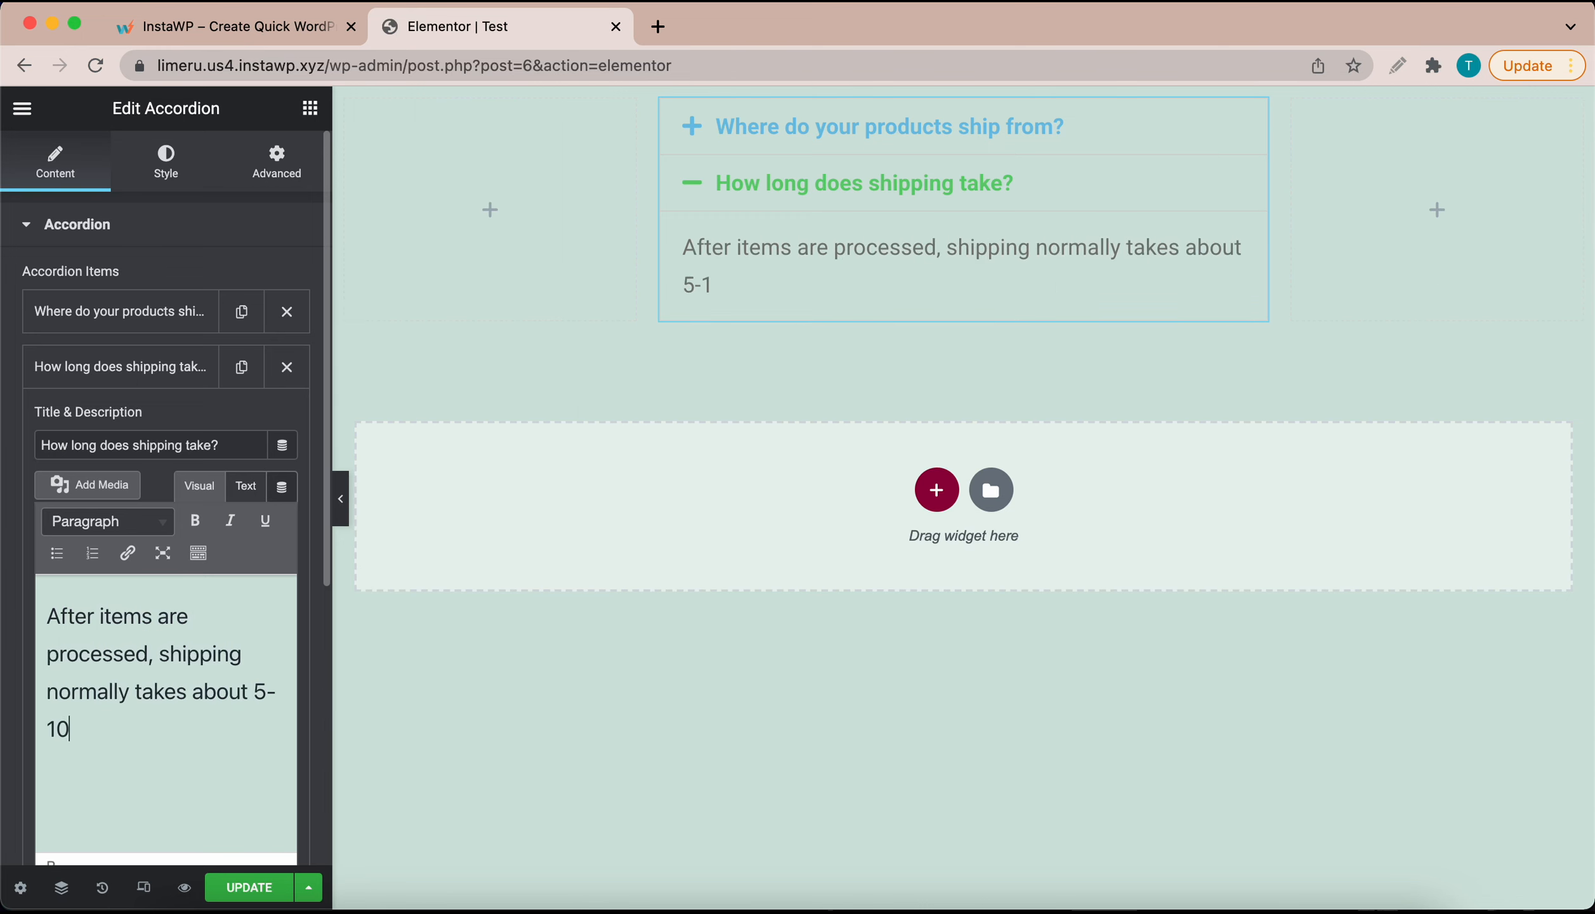
pyautogui.write(' working days.')
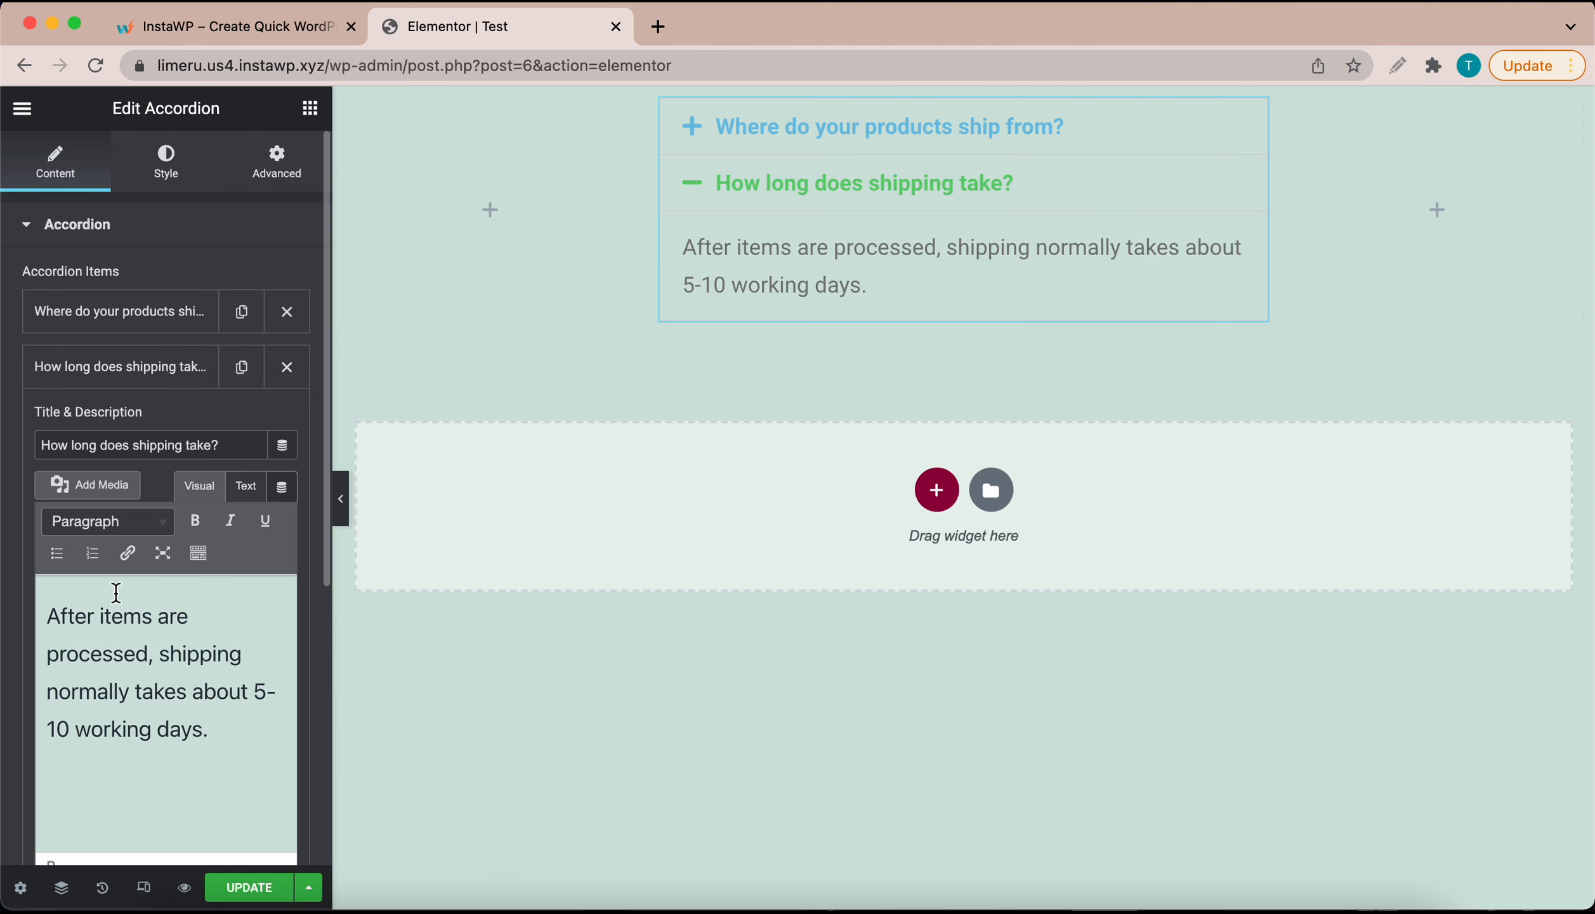
pyautogui.click(202, 379)
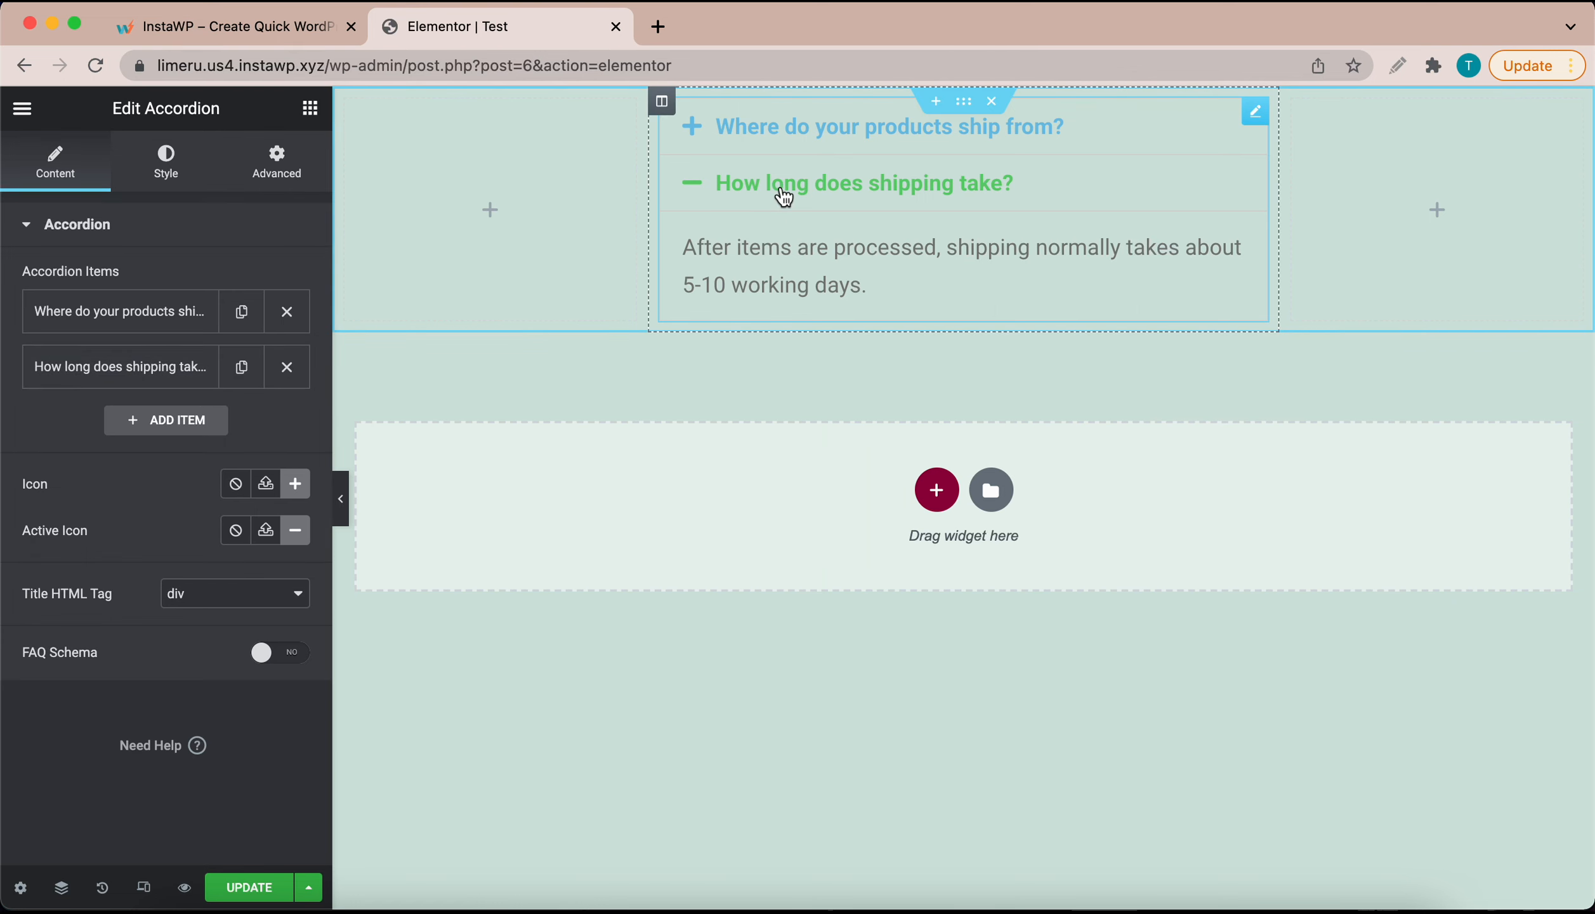
# Step: Set the closed-item icon to Caret square down from the Icon Library
pyautogui.click(784, 191)
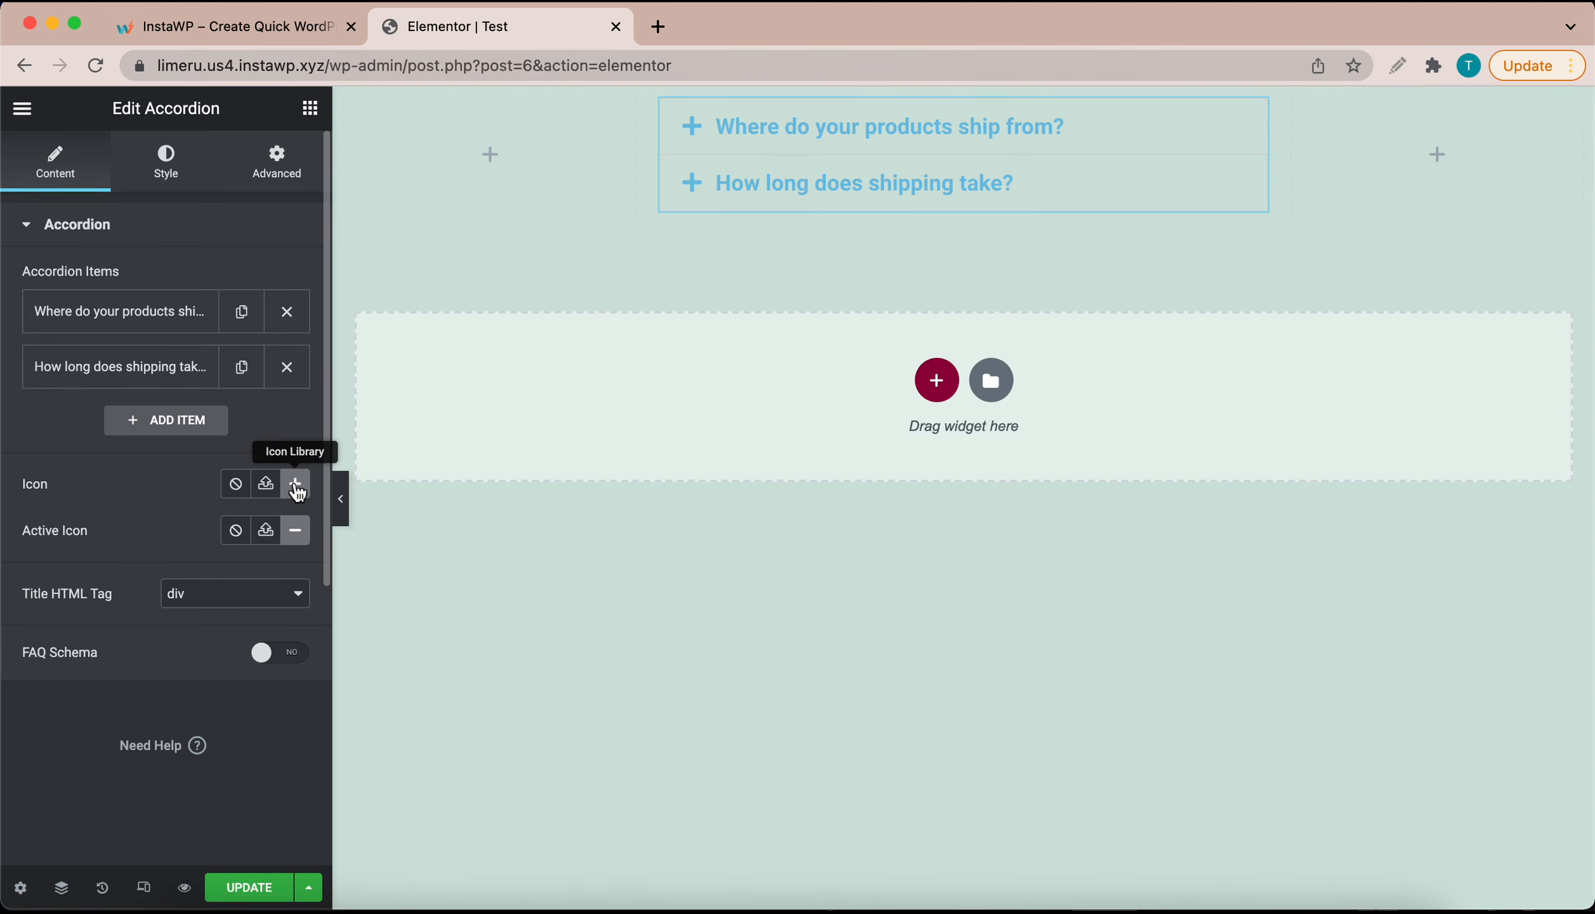
pyautogui.click(295, 483)
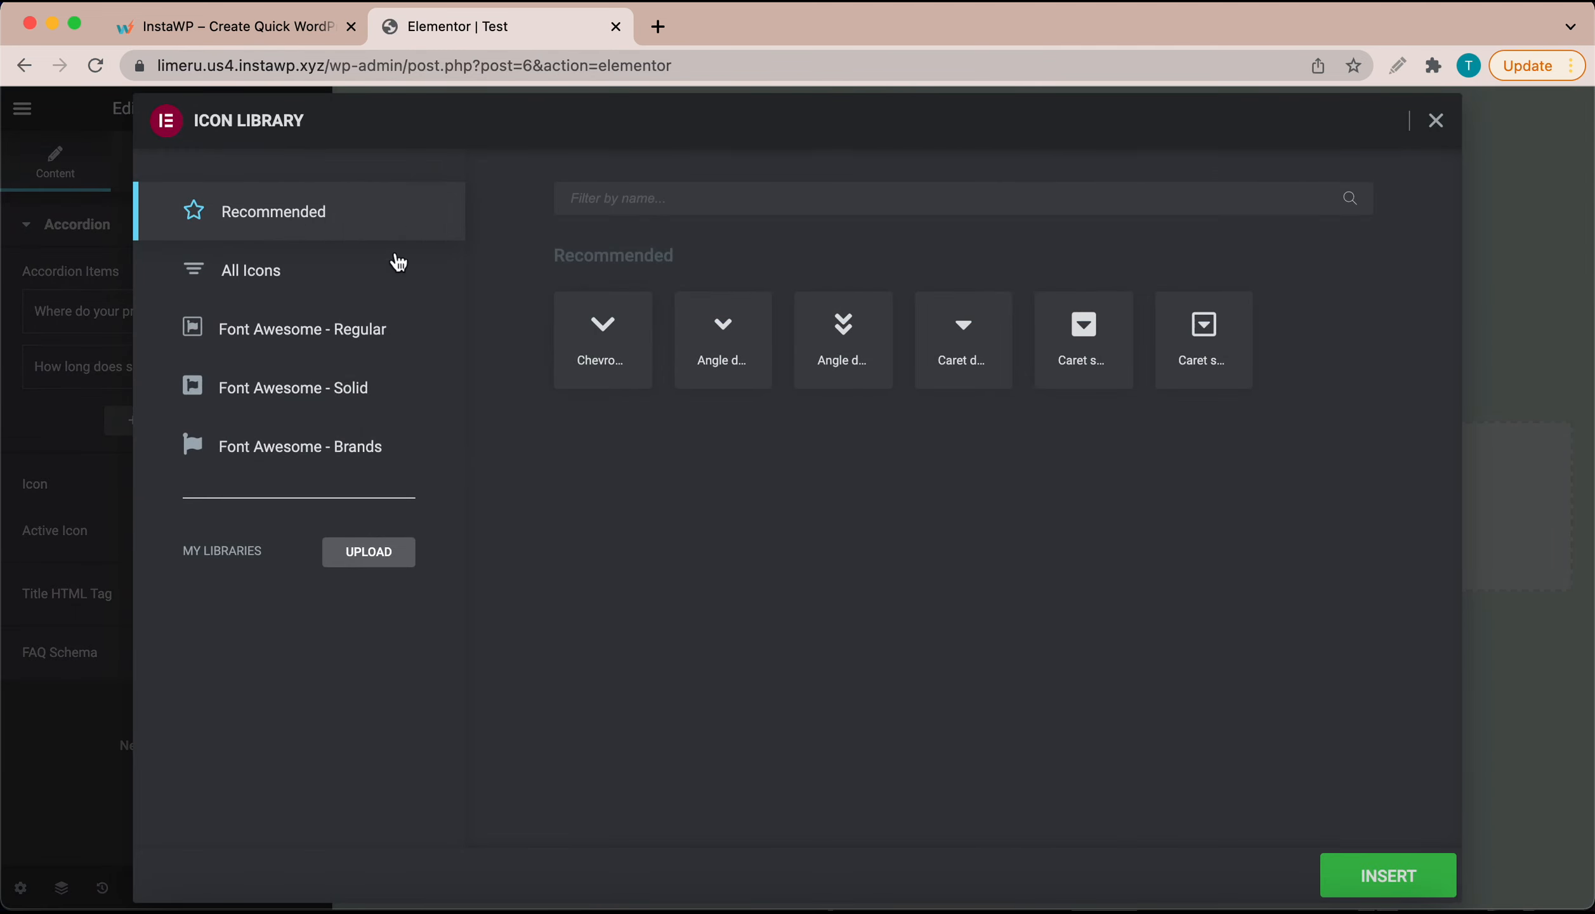
pyautogui.click(262, 277)
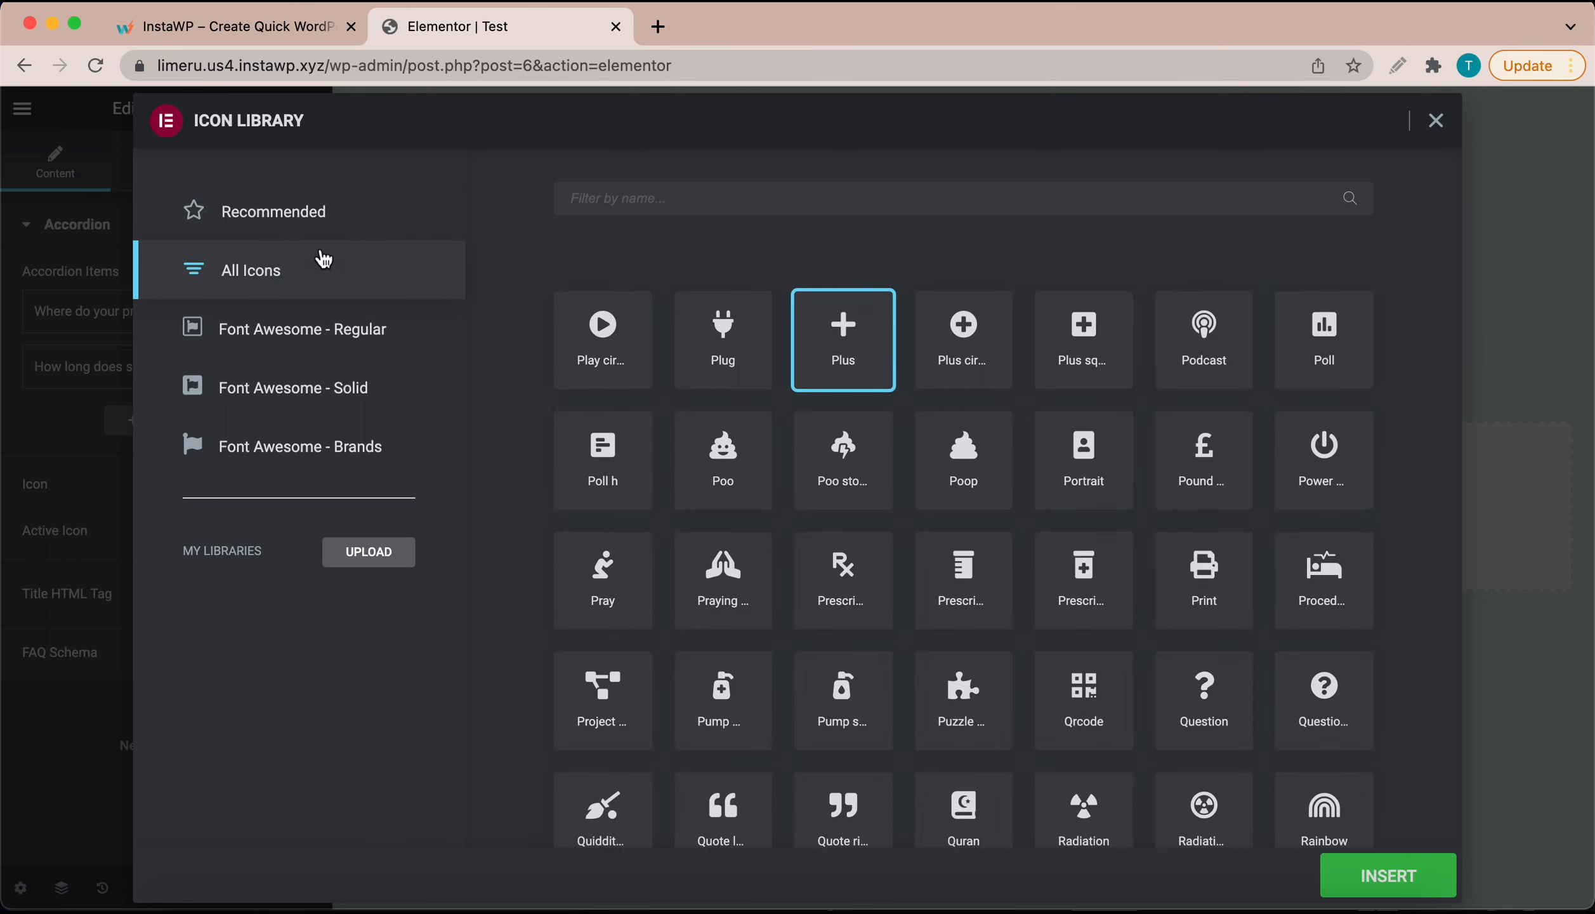
pyautogui.click(351, 231)
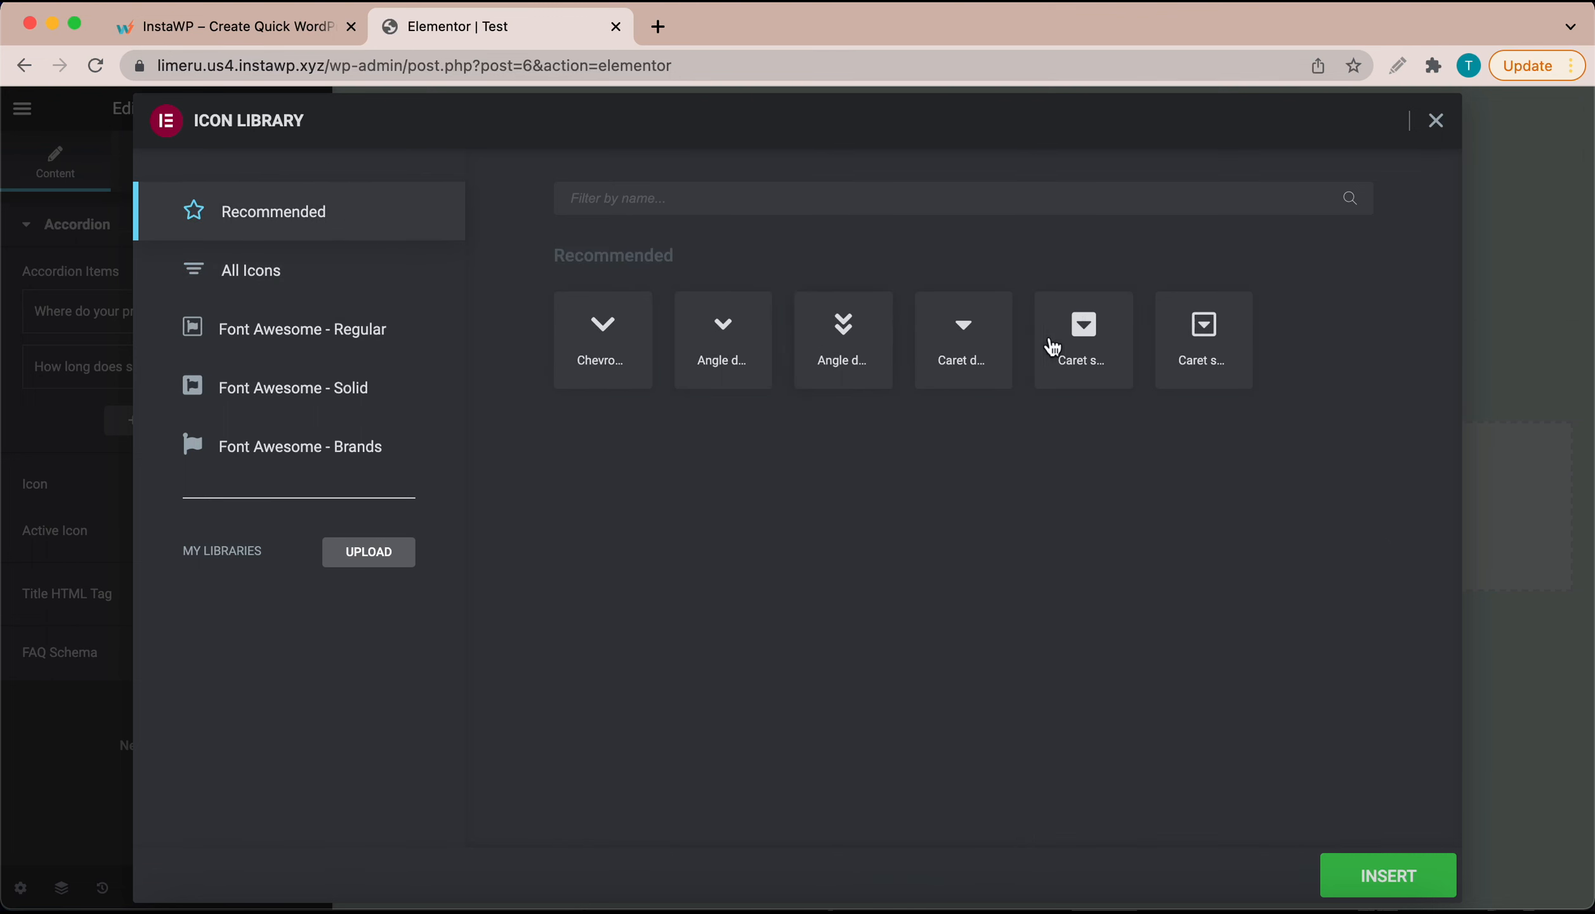
pyautogui.click(1082, 346)
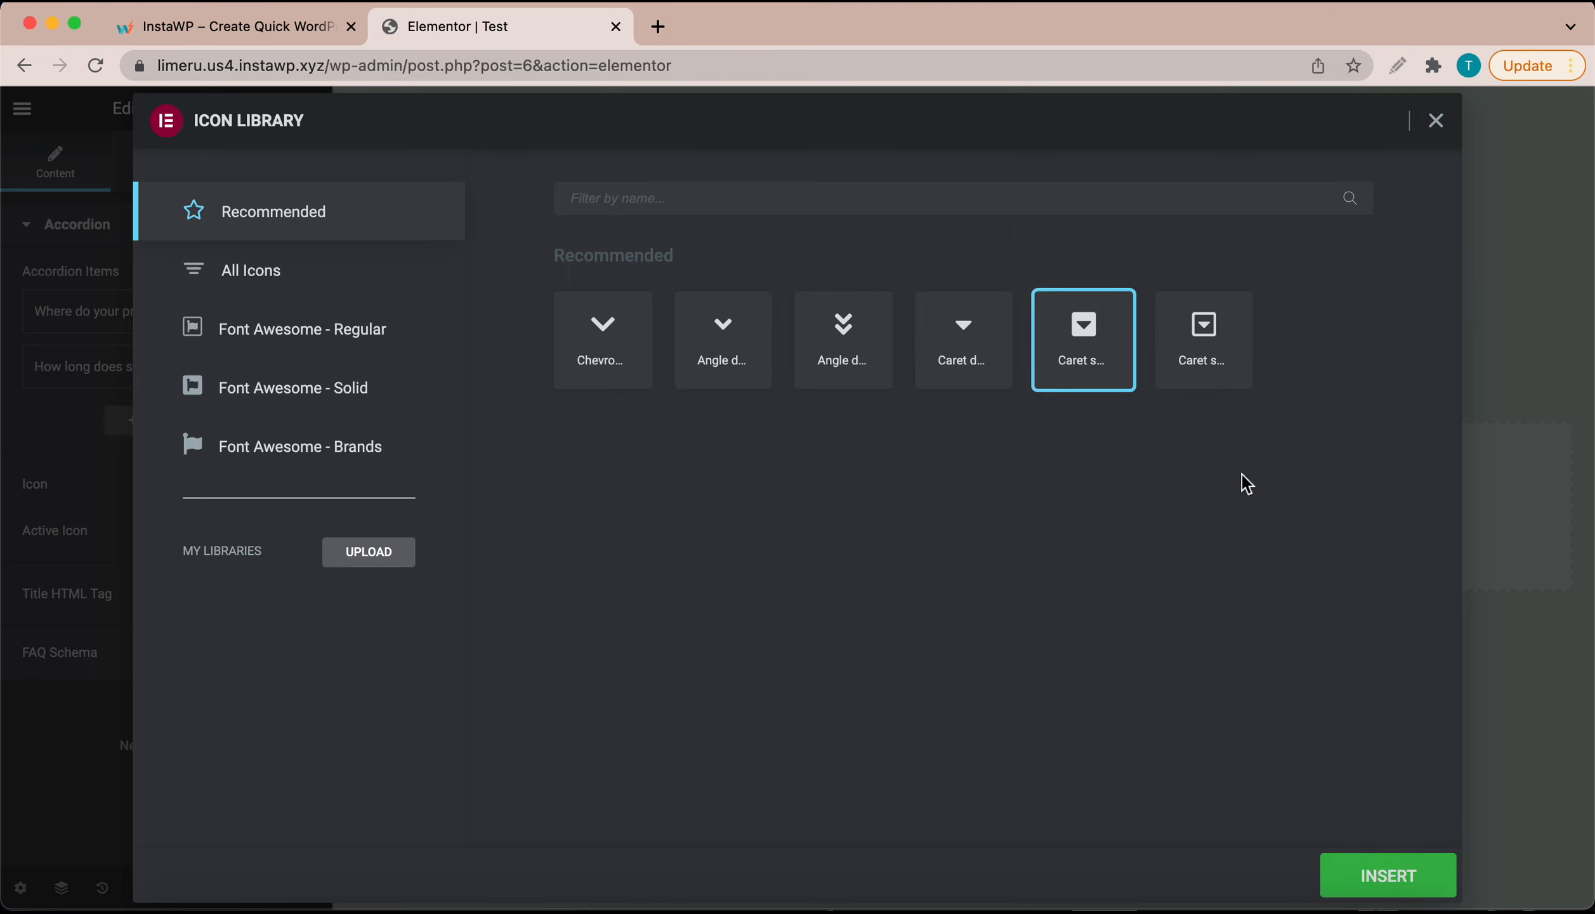
pyautogui.click(1371, 885)
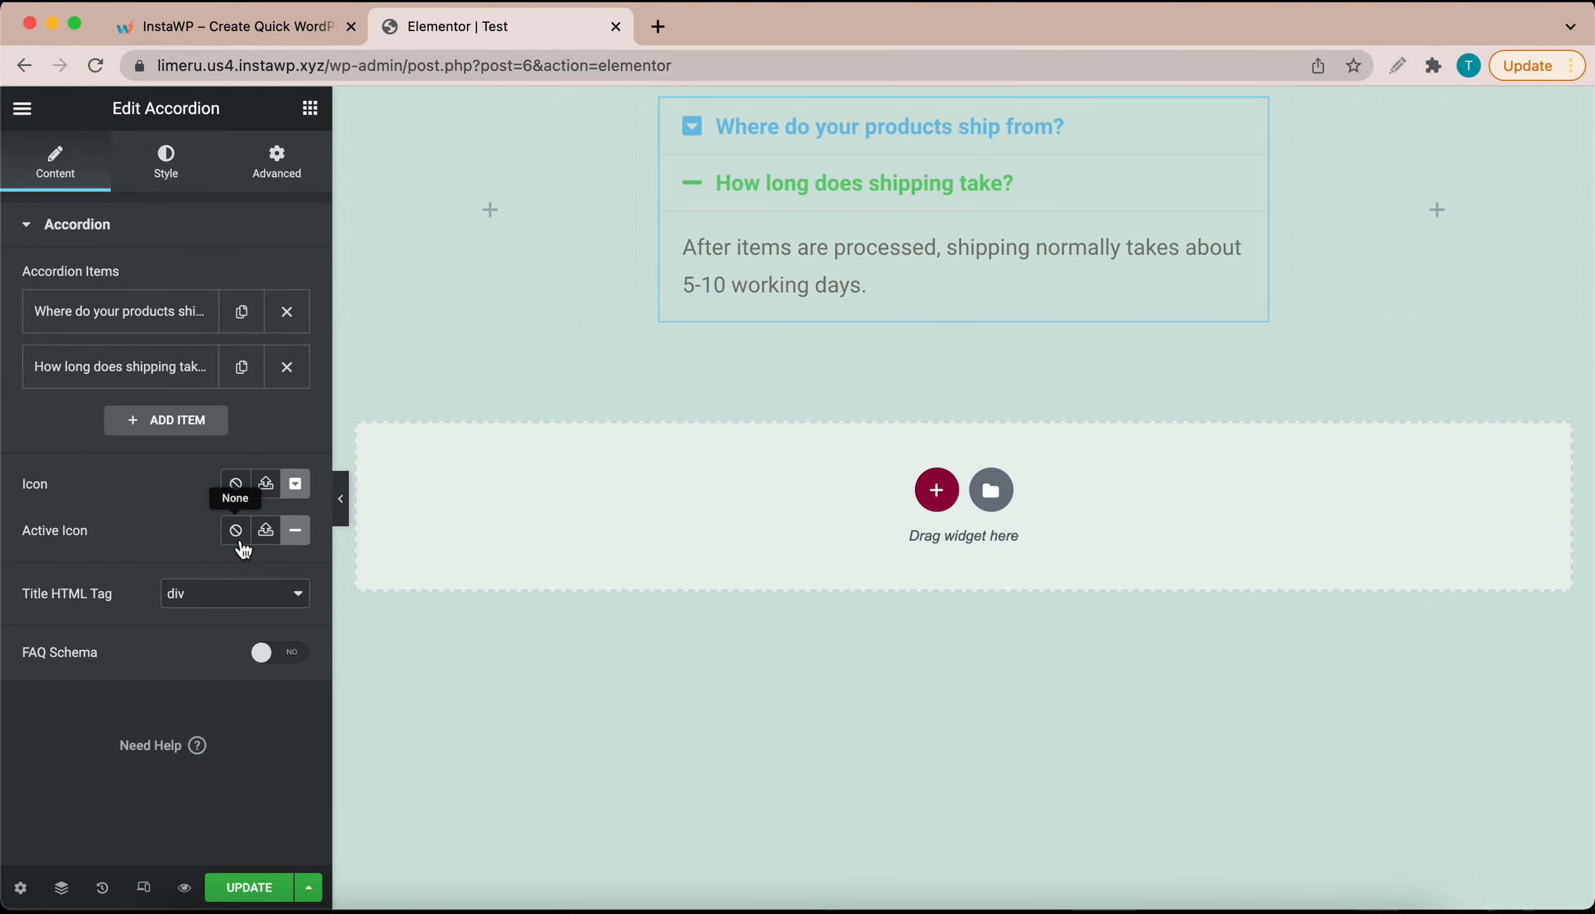
# Step: Set the active-item icon to Angle double up
pyautogui.click(296, 530)
pyautogui.click(849, 342)
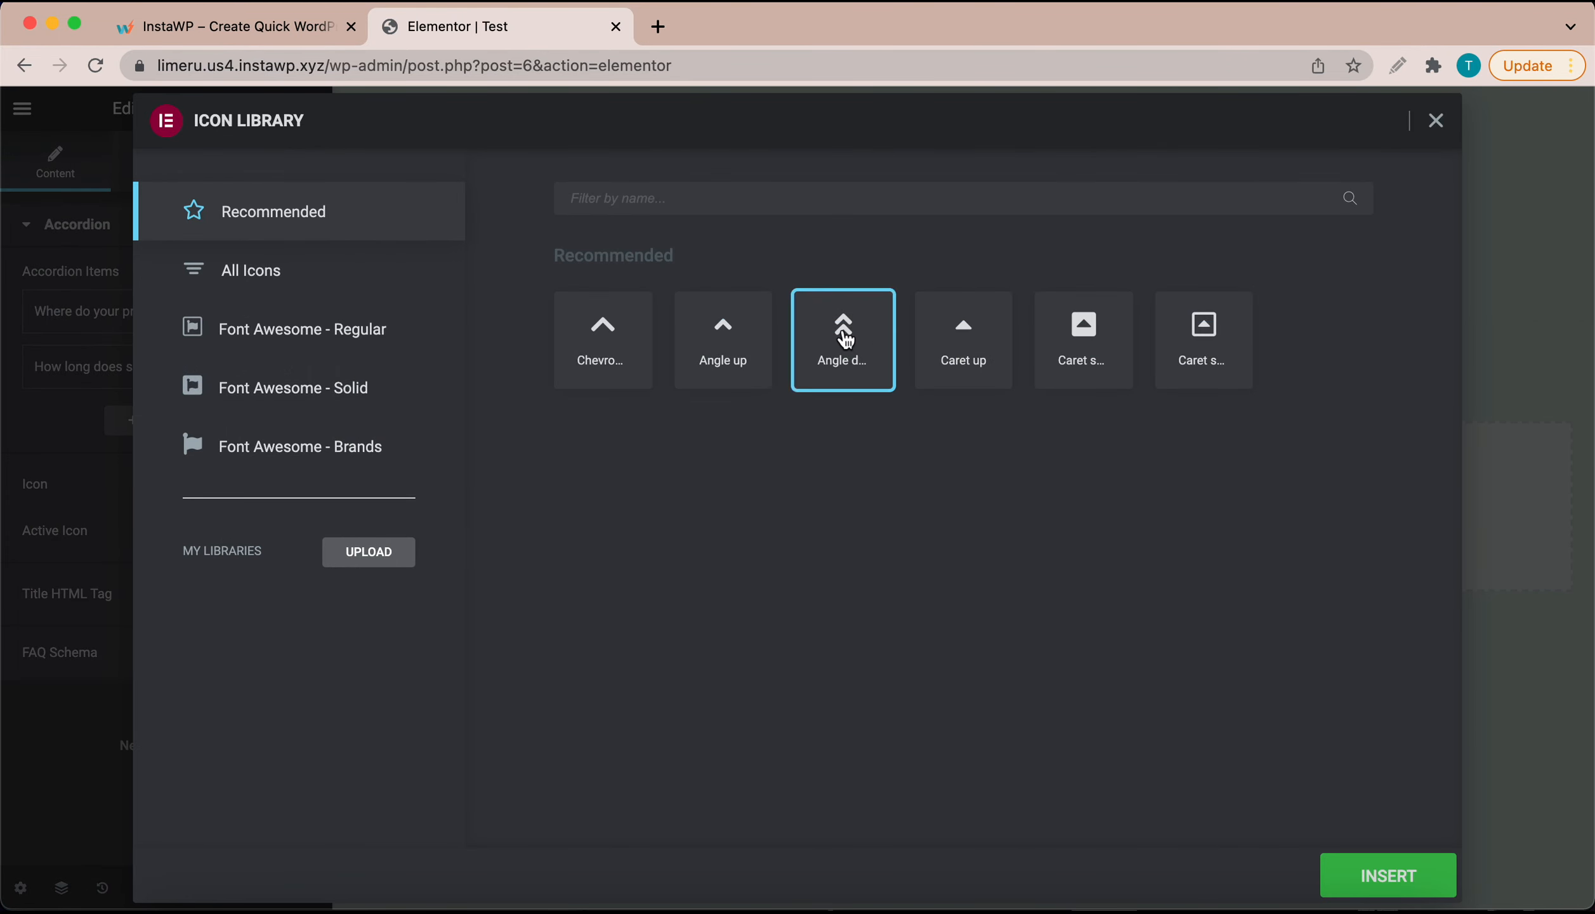
pyautogui.click(1368, 876)
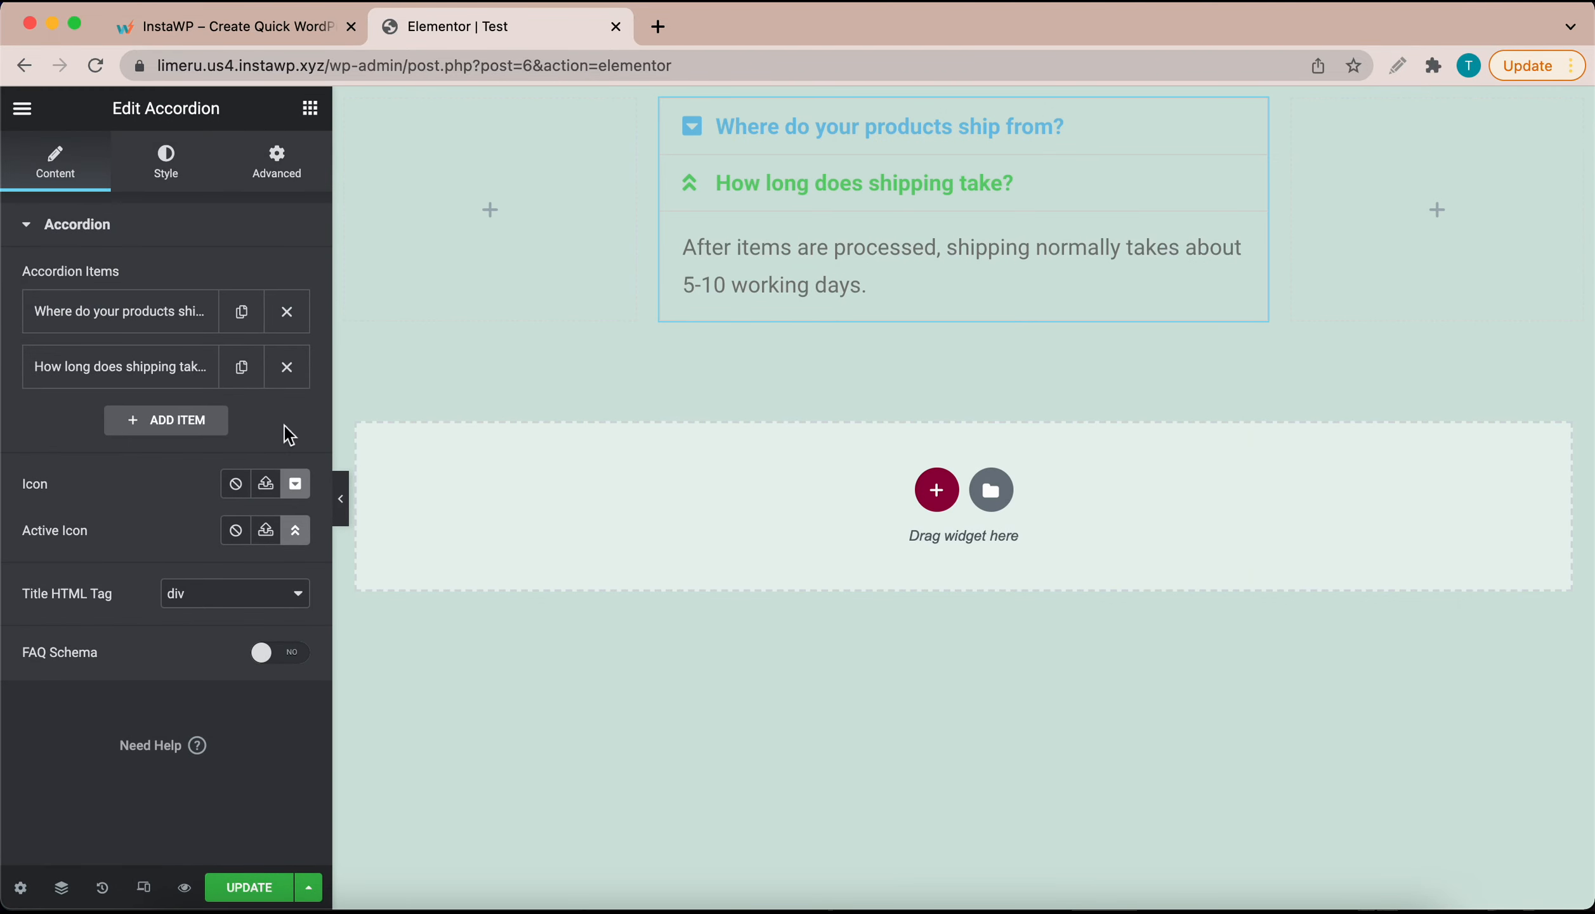
pyautogui.click(169, 173)
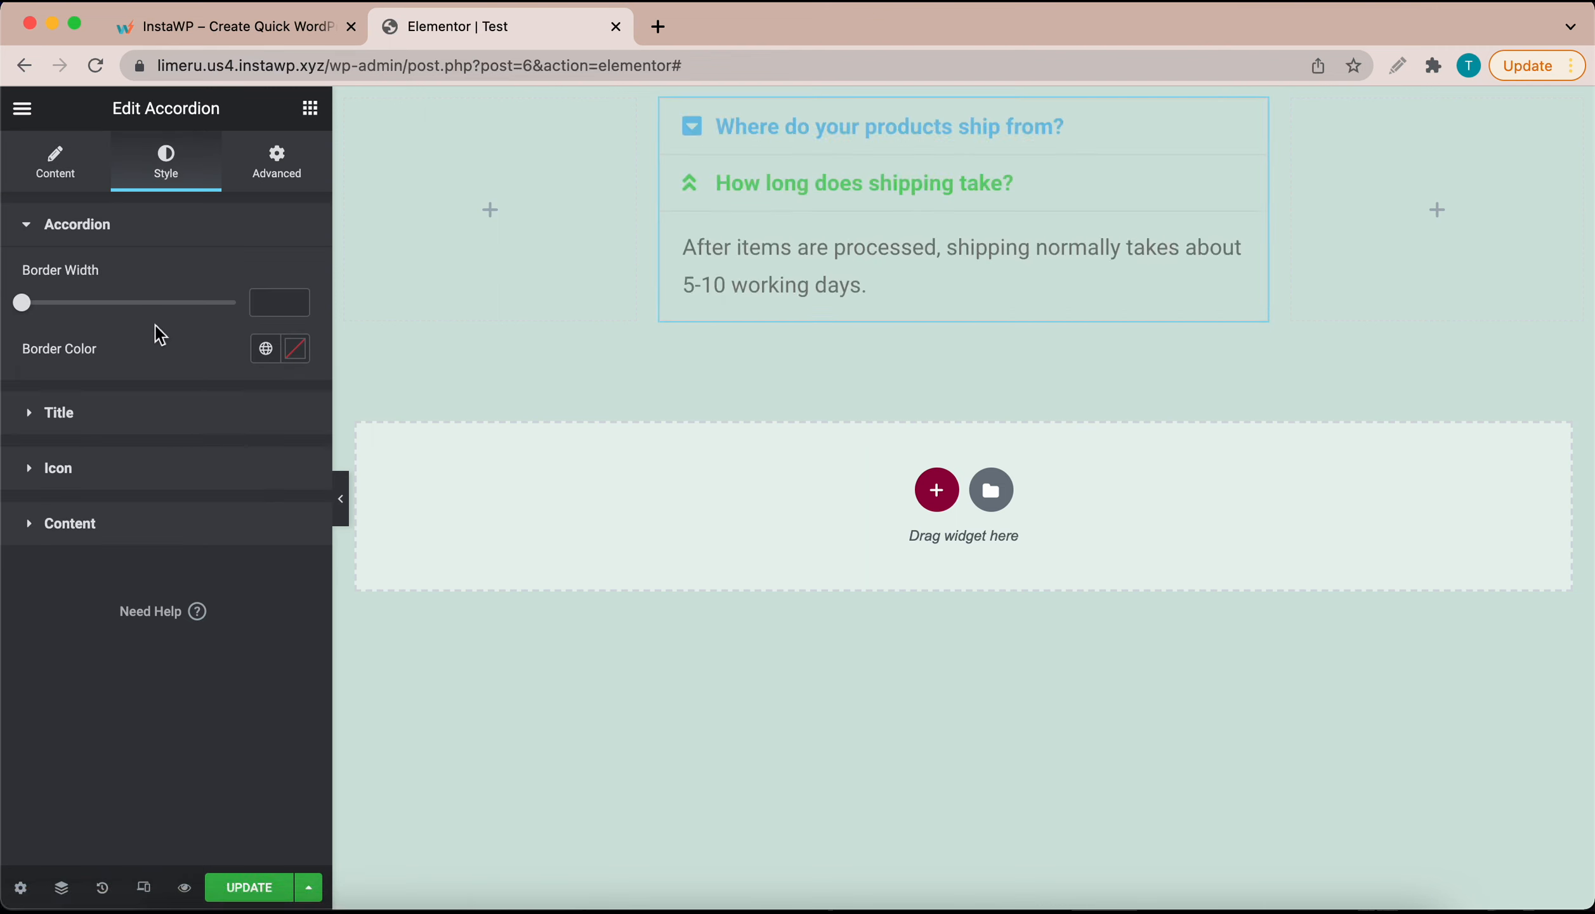
# Step: Set the accordion title background colour to dark maroon #830137
pyautogui.click(60, 413)
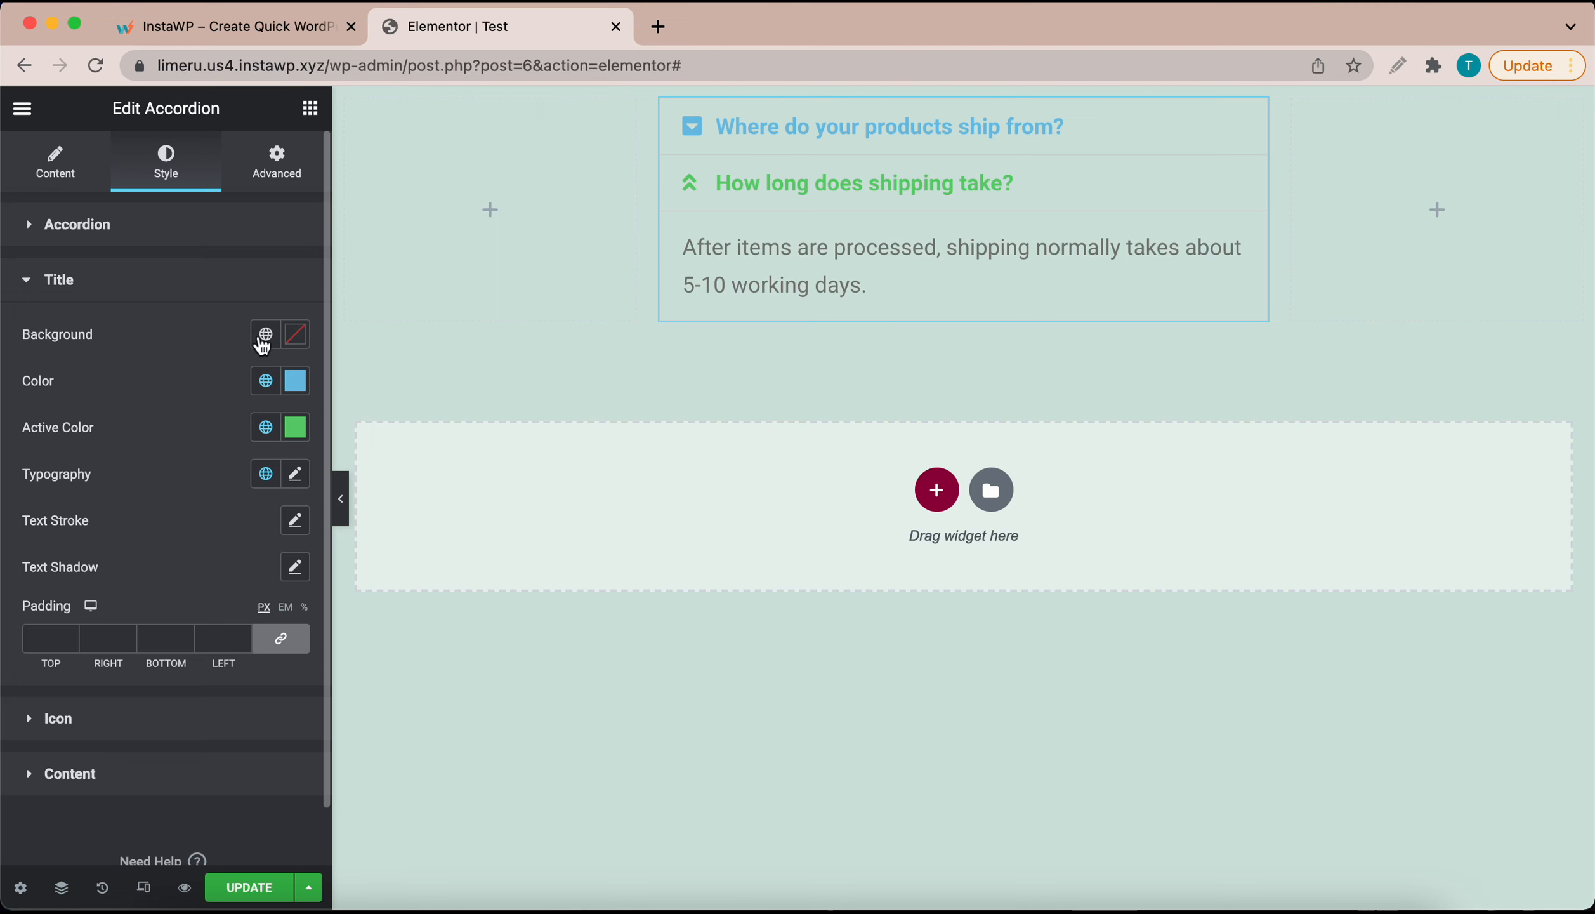
pyautogui.click(297, 336)
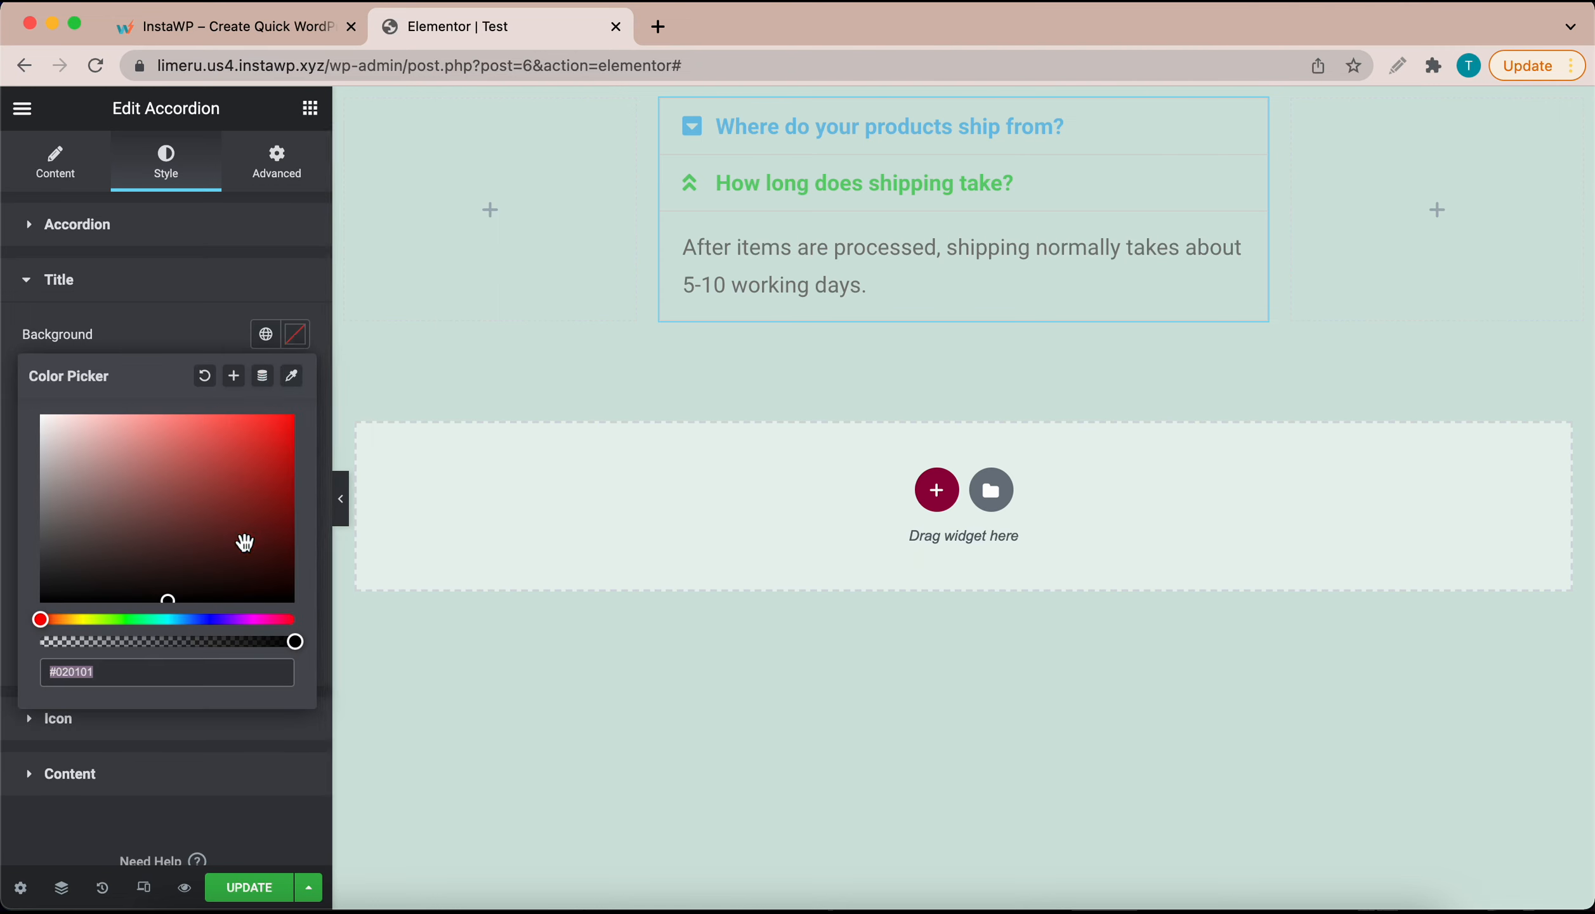
pyautogui.click(283, 619)
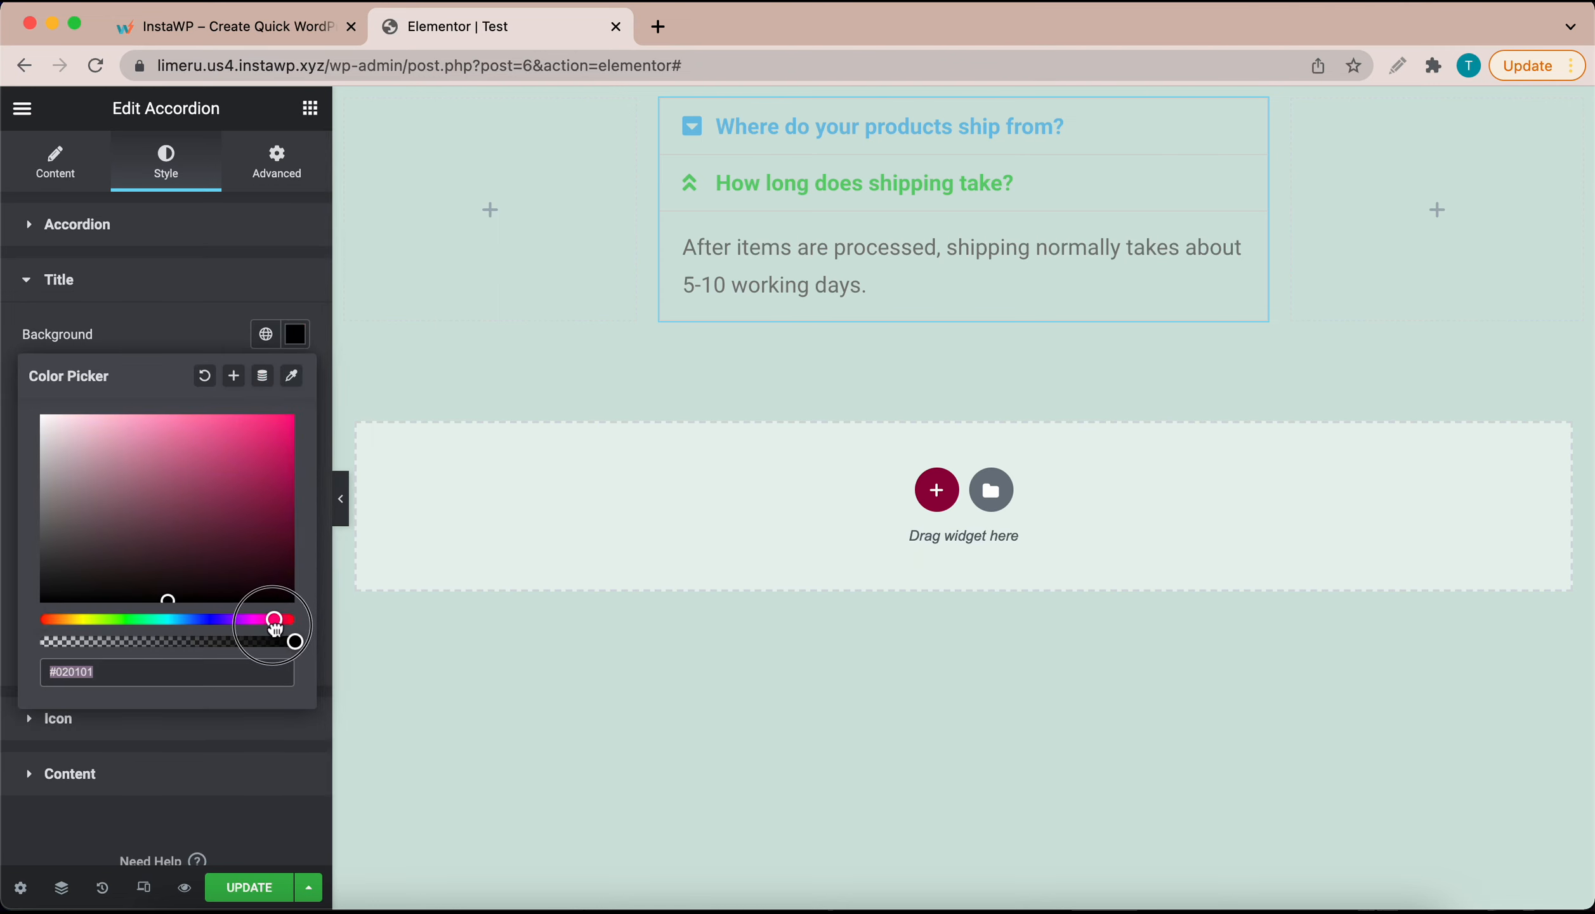
pyautogui.moveTo(284, 620); pyautogui.dragTo(269, 619)
pyautogui.moveTo(279, 511); pyautogui.dragTo(307, 487)
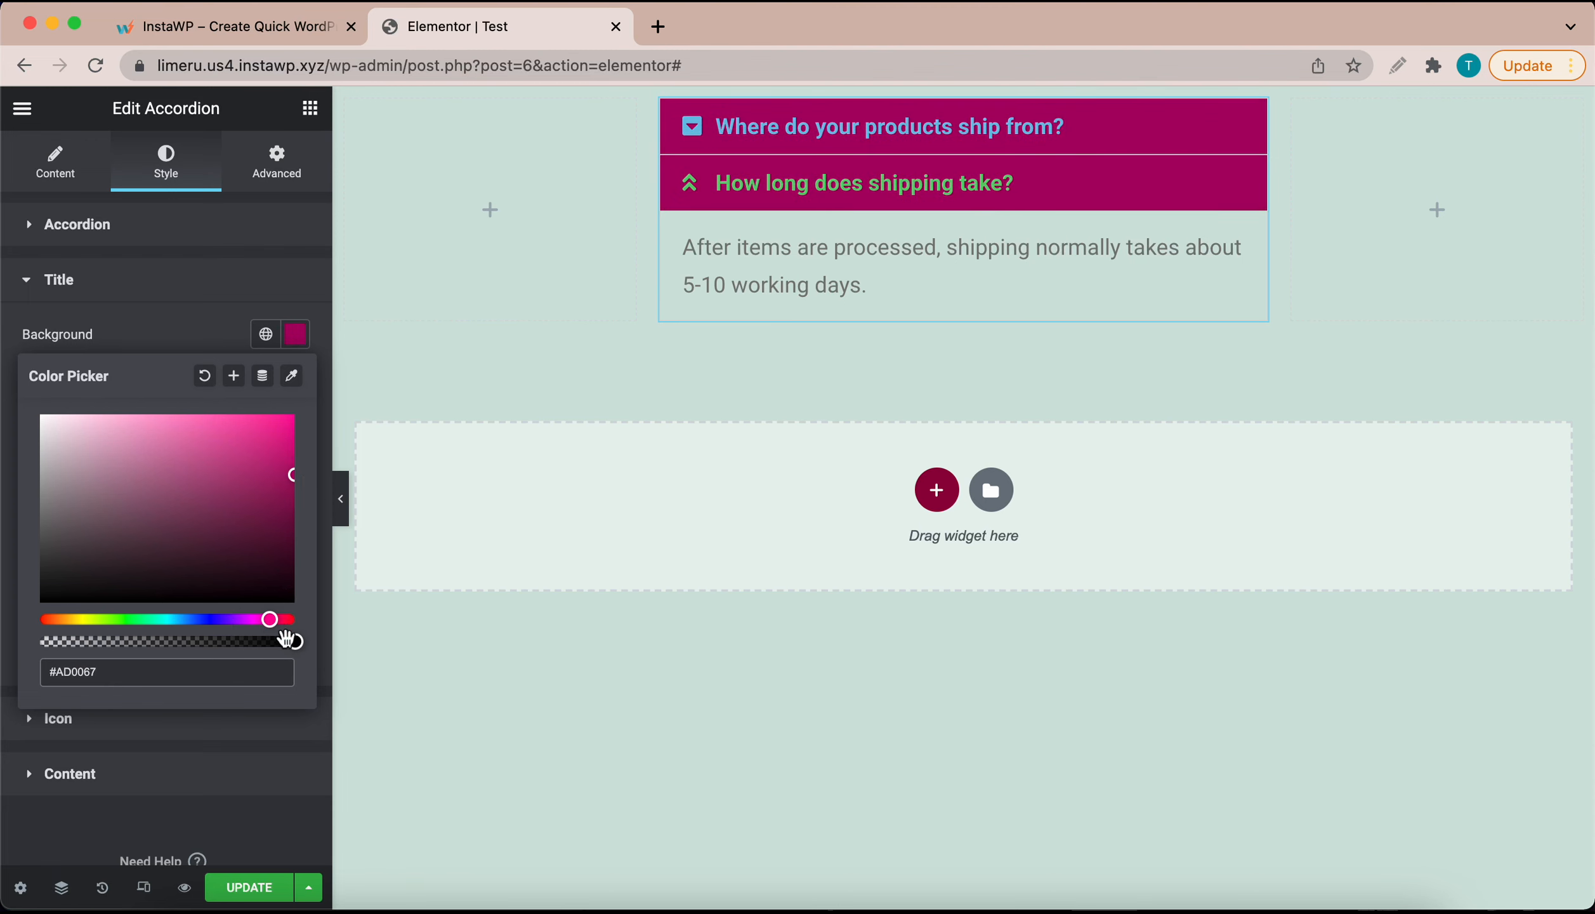
pyautogui.moveTo(270, 620); pyautogui.dragTo(279, 625)
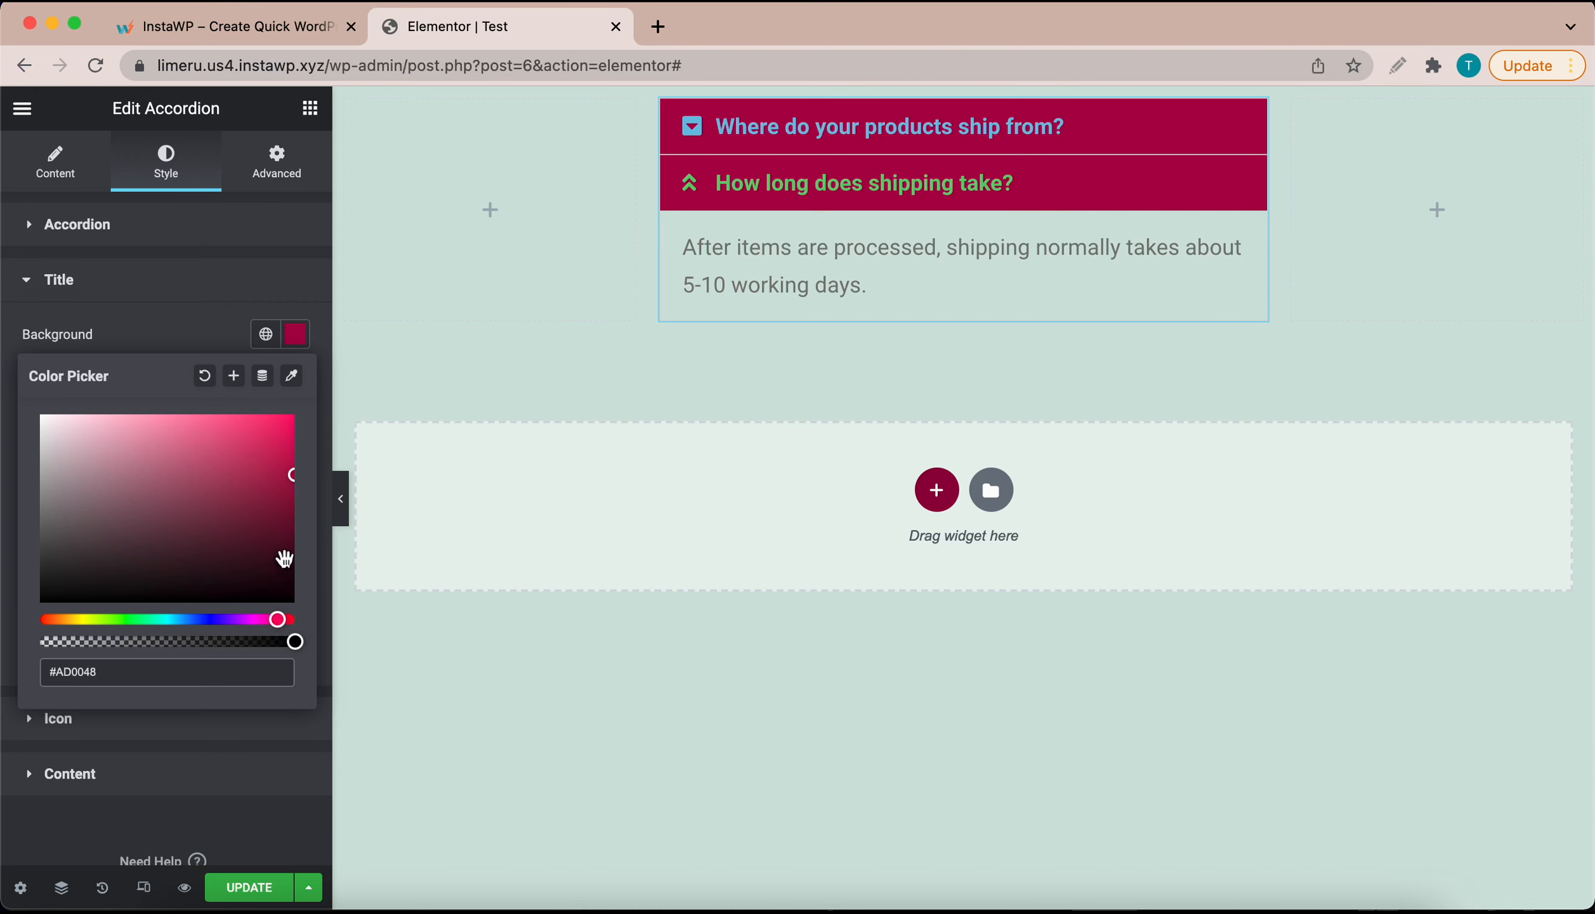
pyautogui.moveTo(290, 474); pyautogui.dragTo(294, 509)
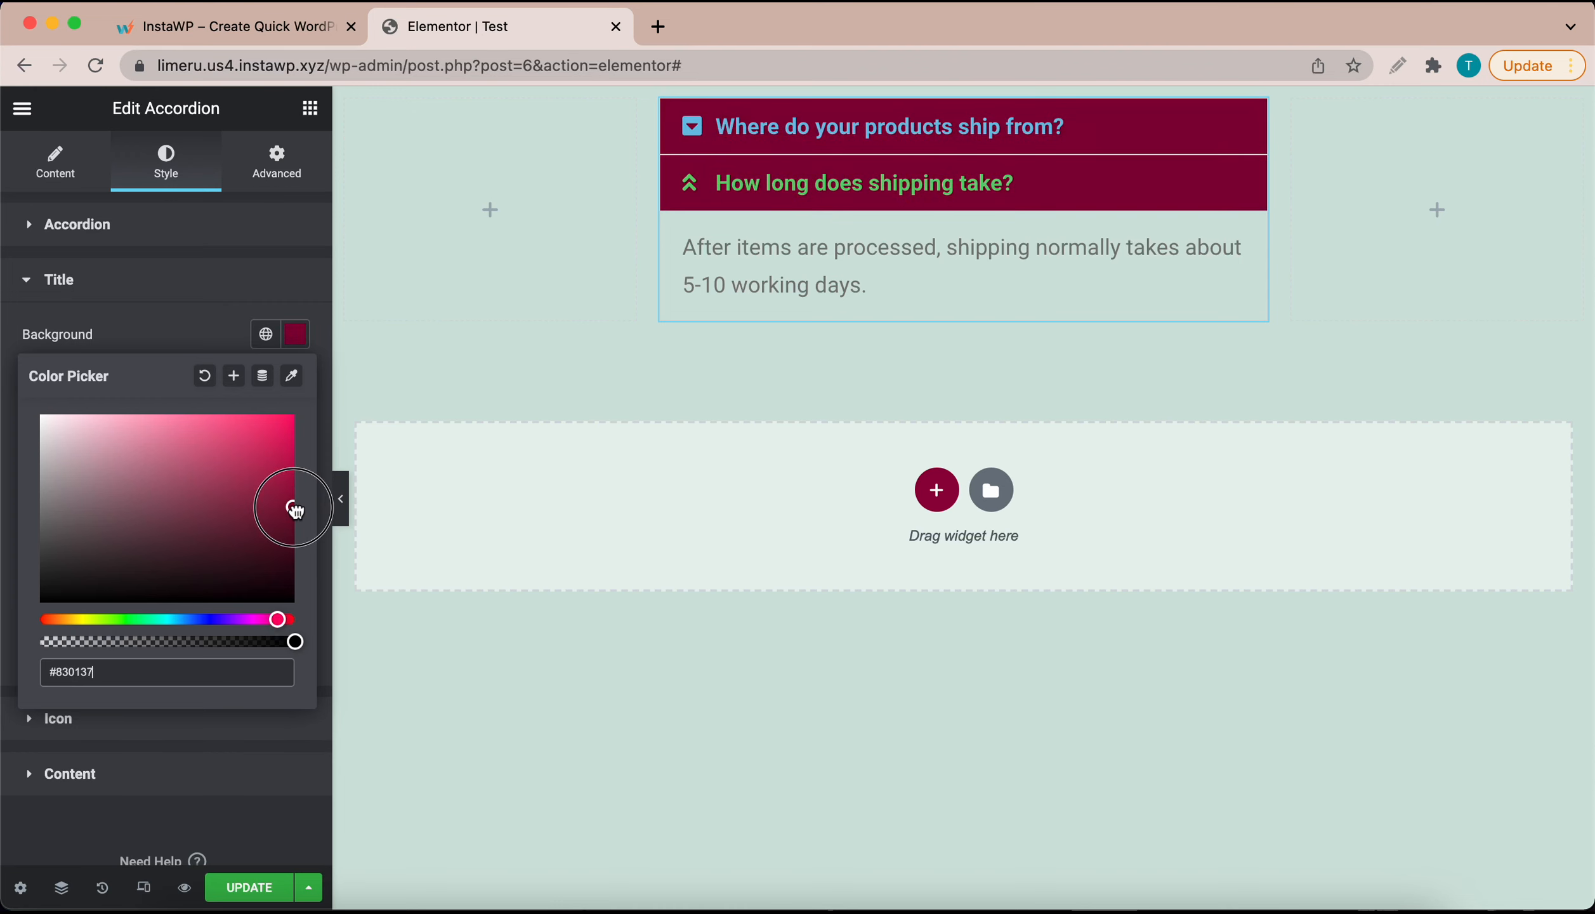
pyautogui.click(194, 331)
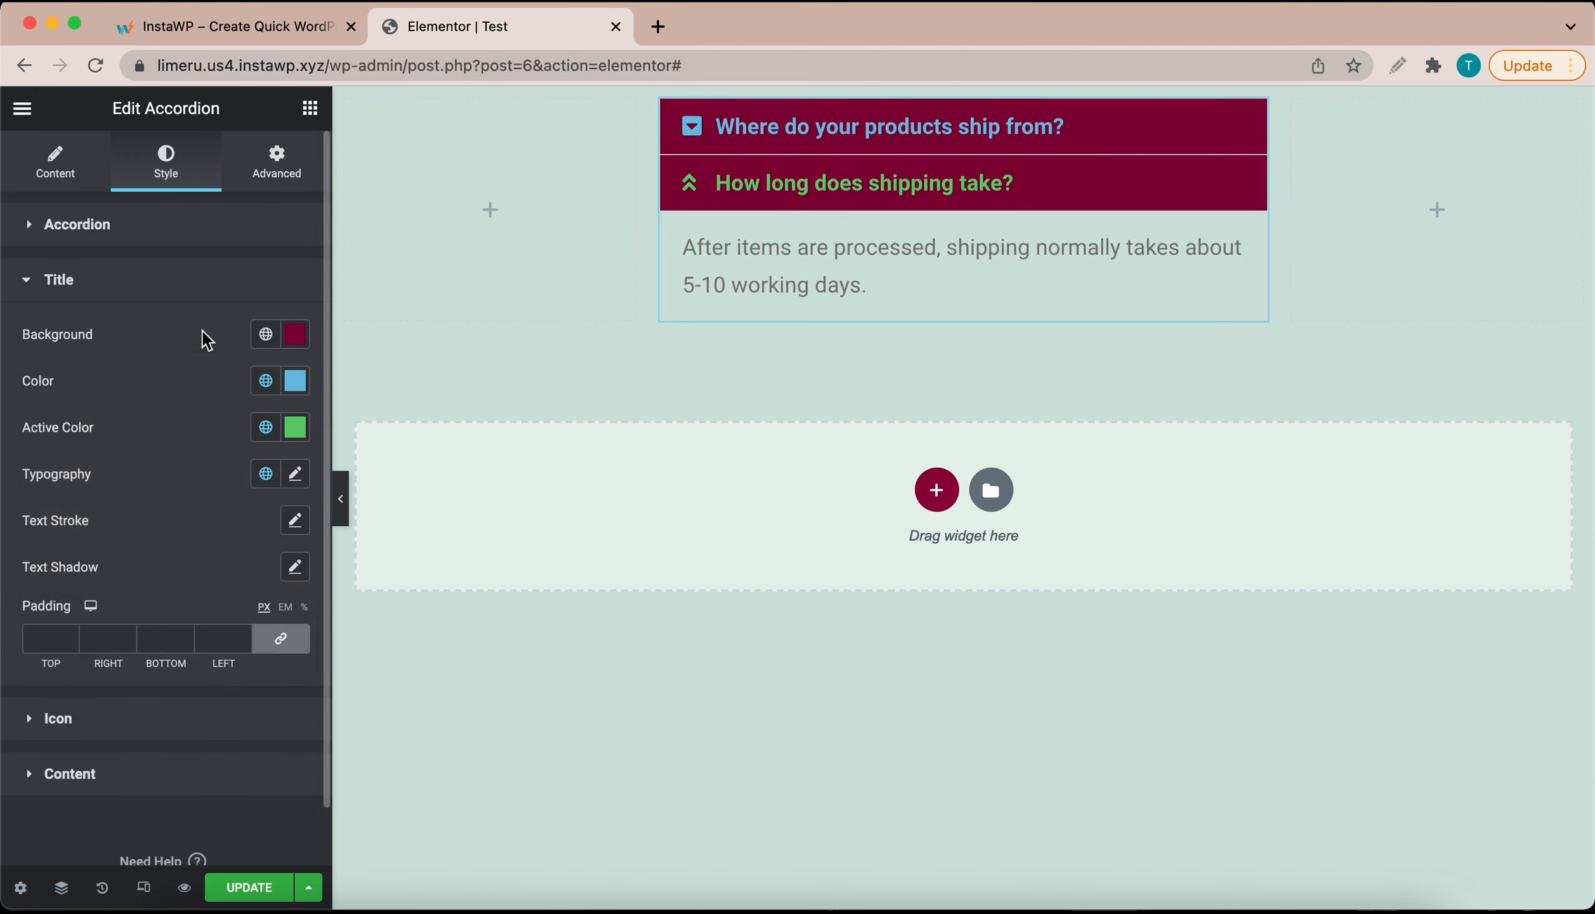
# Step: Set both the title Color and Active Color to white #FFFFFF
pyautogui.click(295, 381)
pyautogui.moveTo(117, 501); pyautogui.dragTo(32, 463)
pyautogui.click(204, 384)
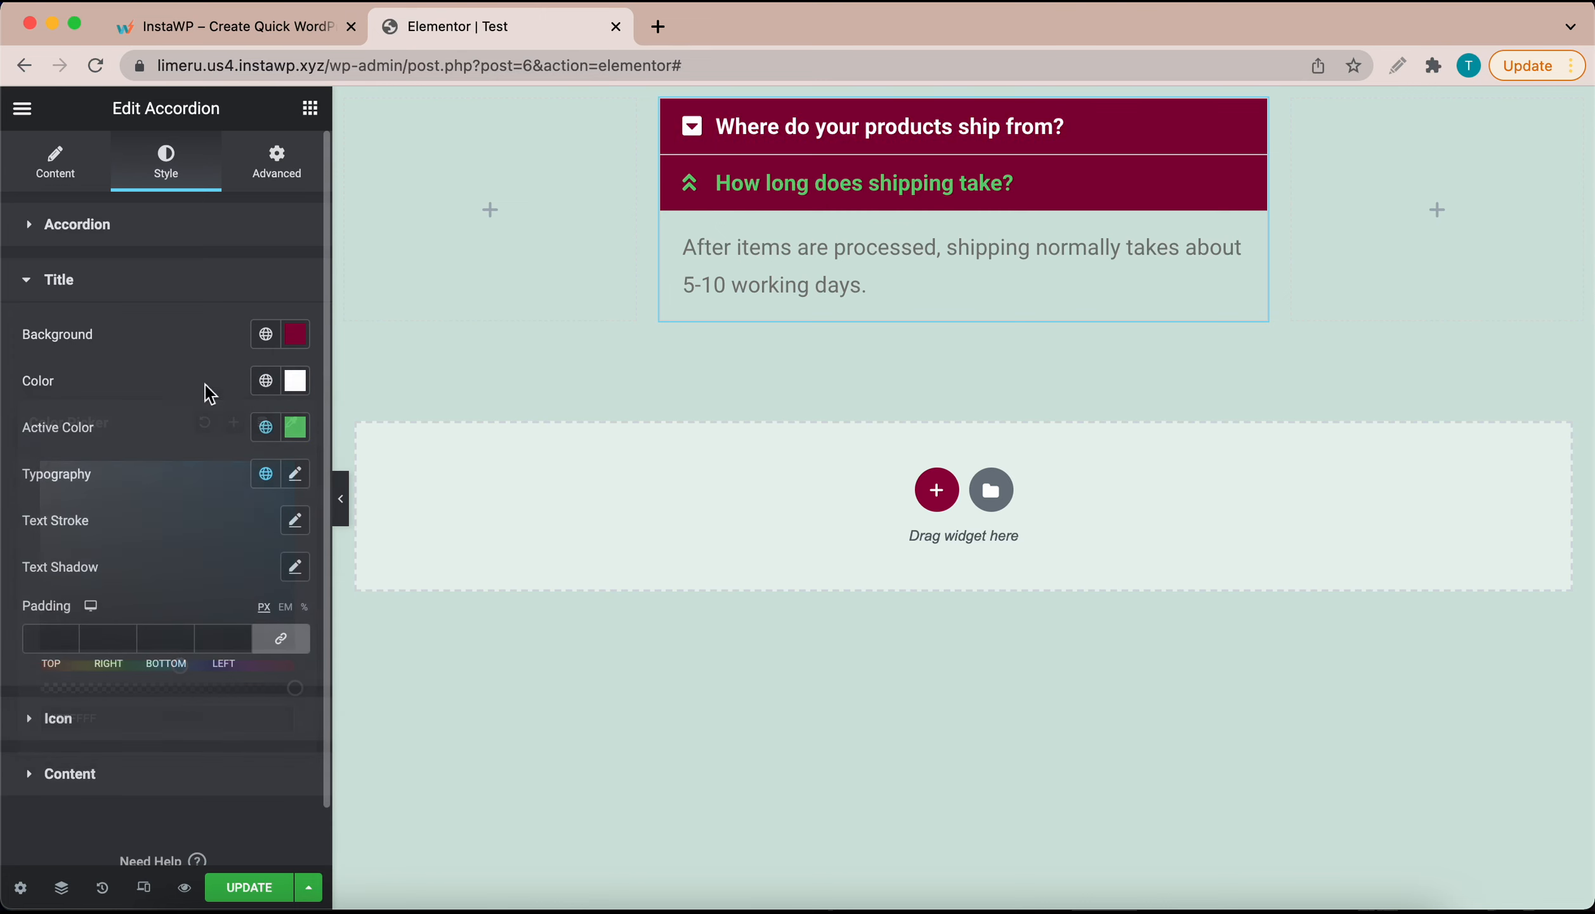
pyautogui.click(296, 430)
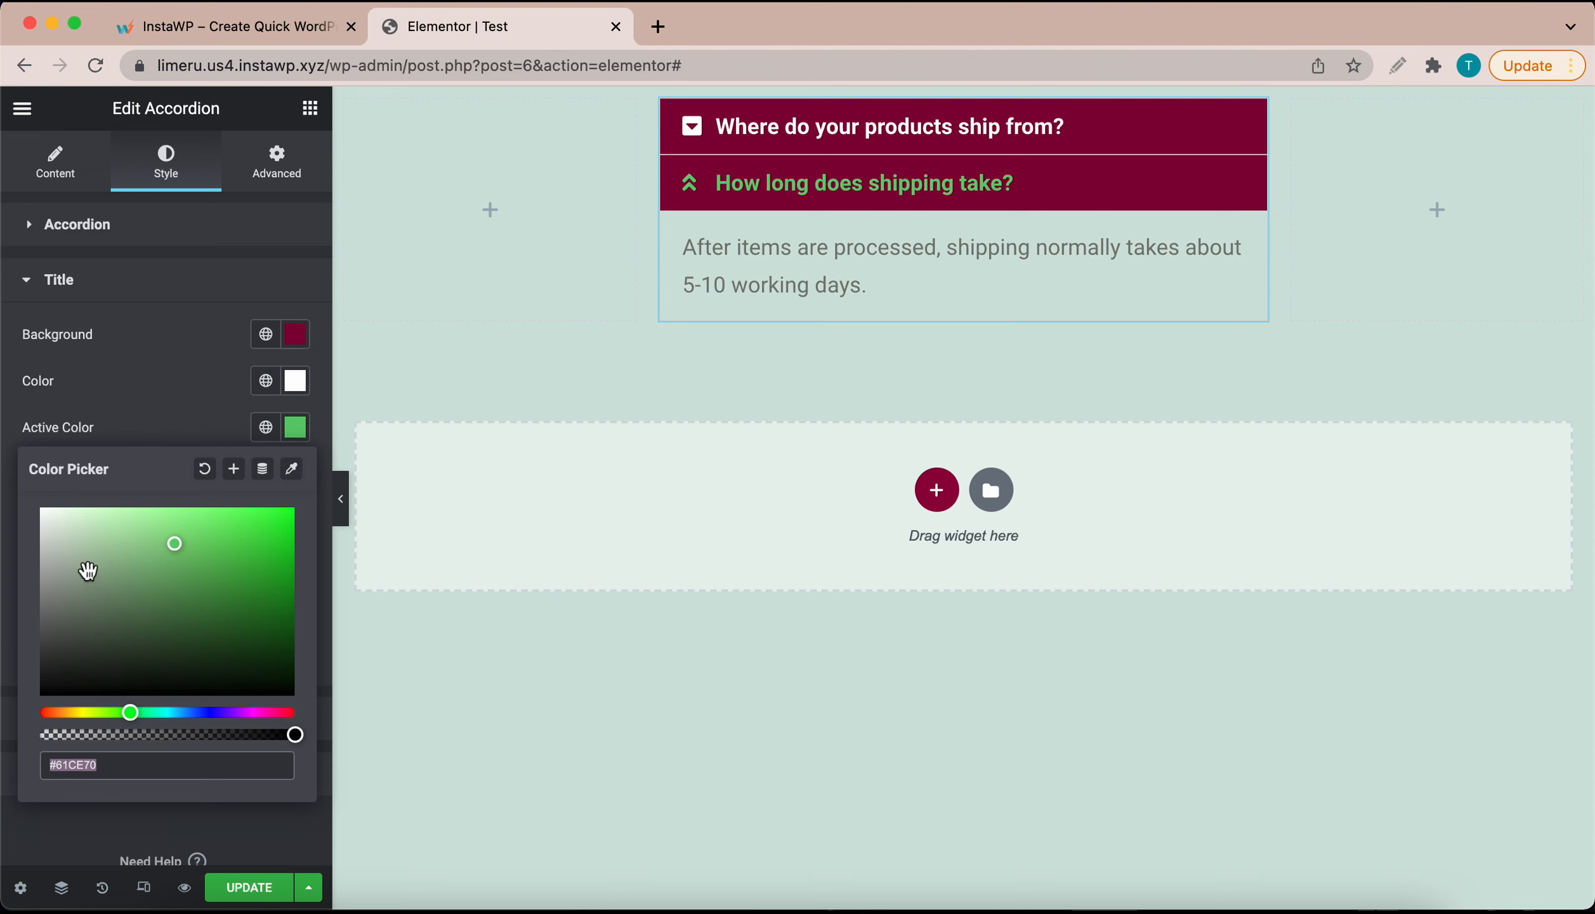
pyautogui.moveTo(78, 547); pyautogui.dragTo(17, 511)
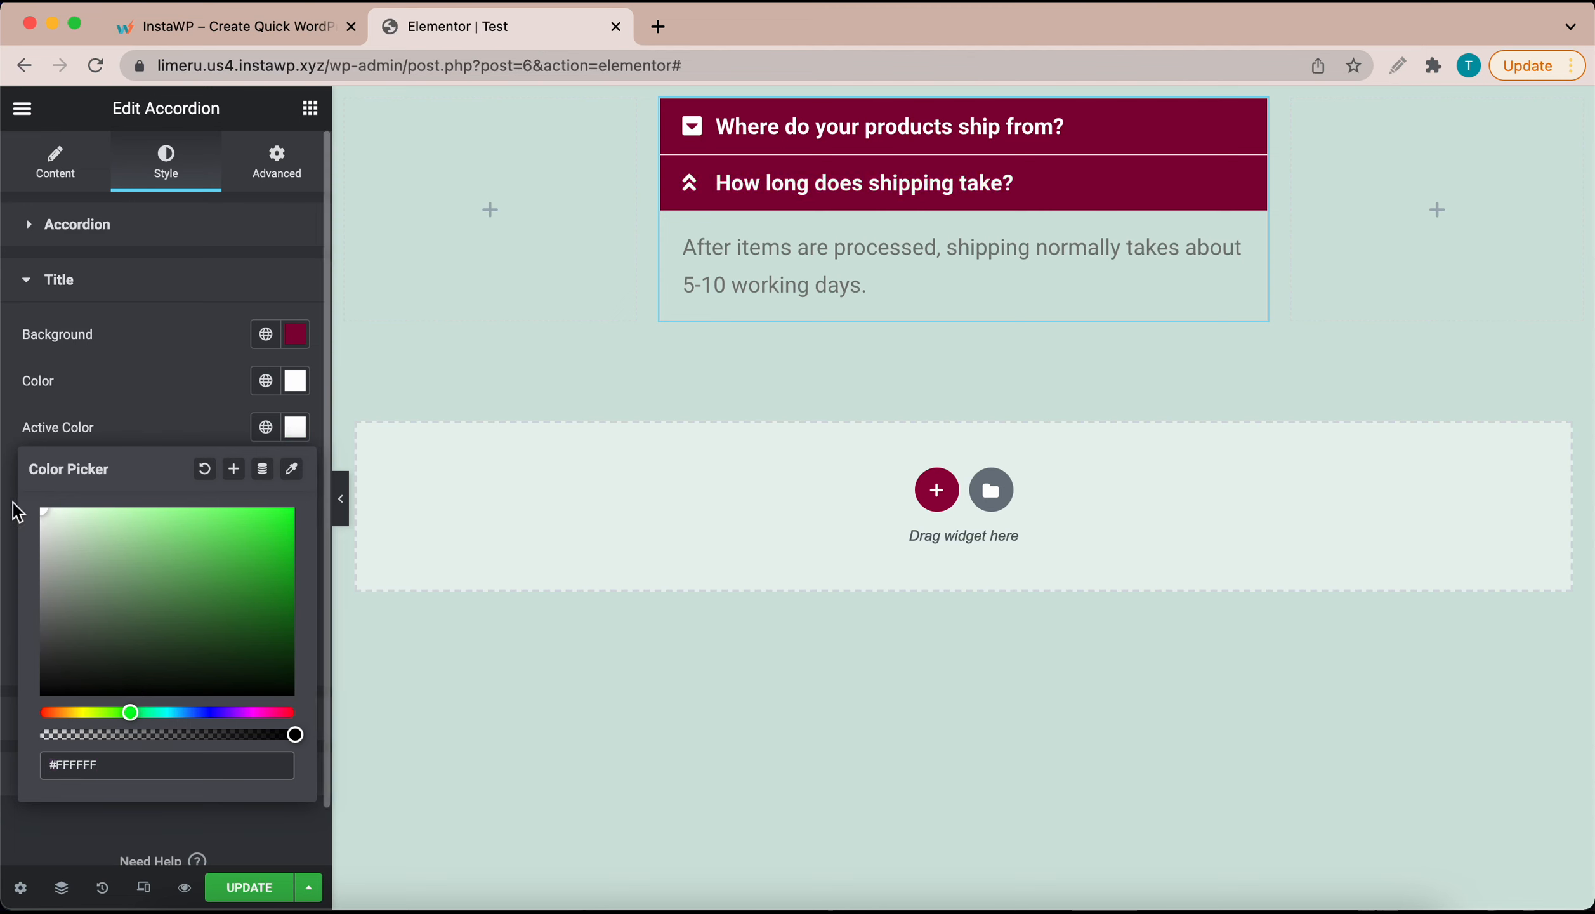
pyautogui.click(155, 391)
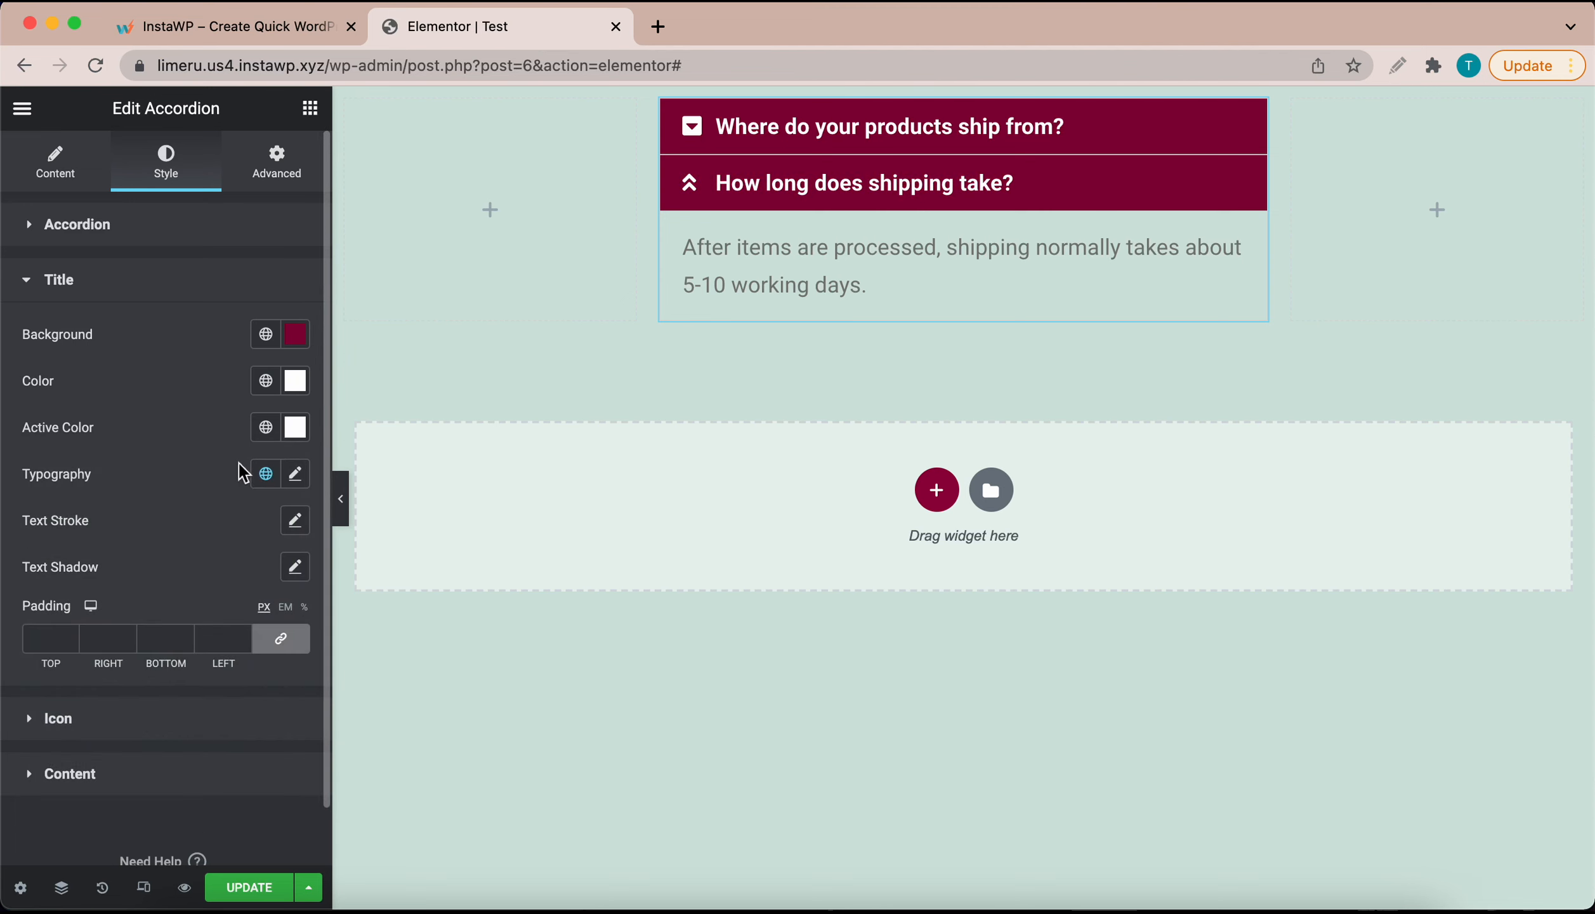
pyautogui.click(295, 473)
# Step: Change the accordion title font weight from 600 to 400 in Typography
pyautogui.scroll(-2, 216, 540)
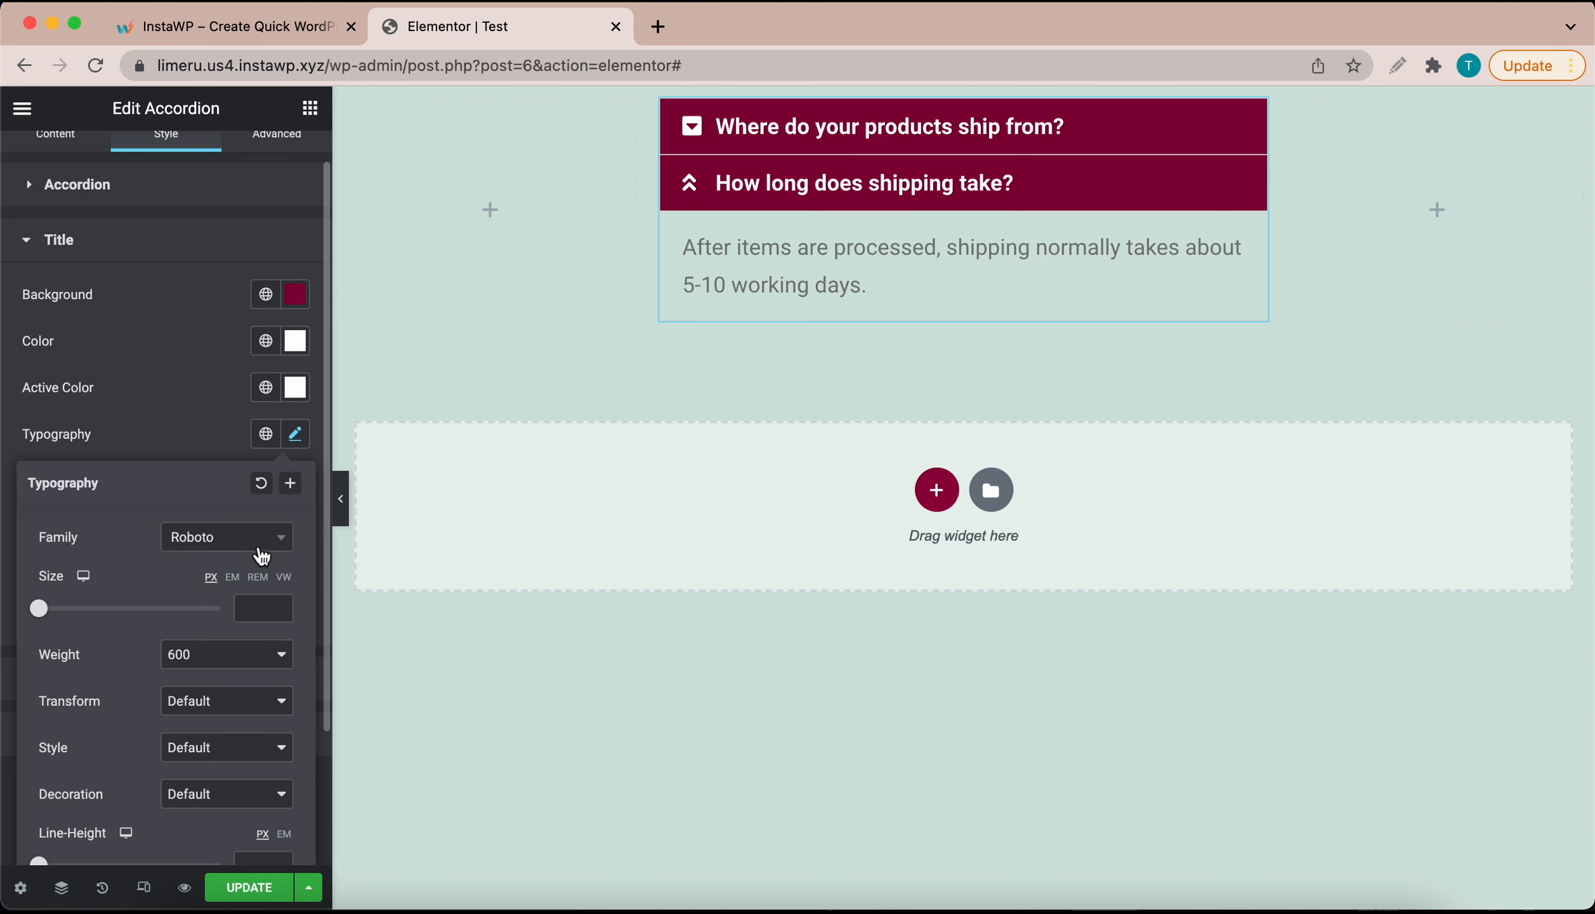
pyautogui.click(236, 661)
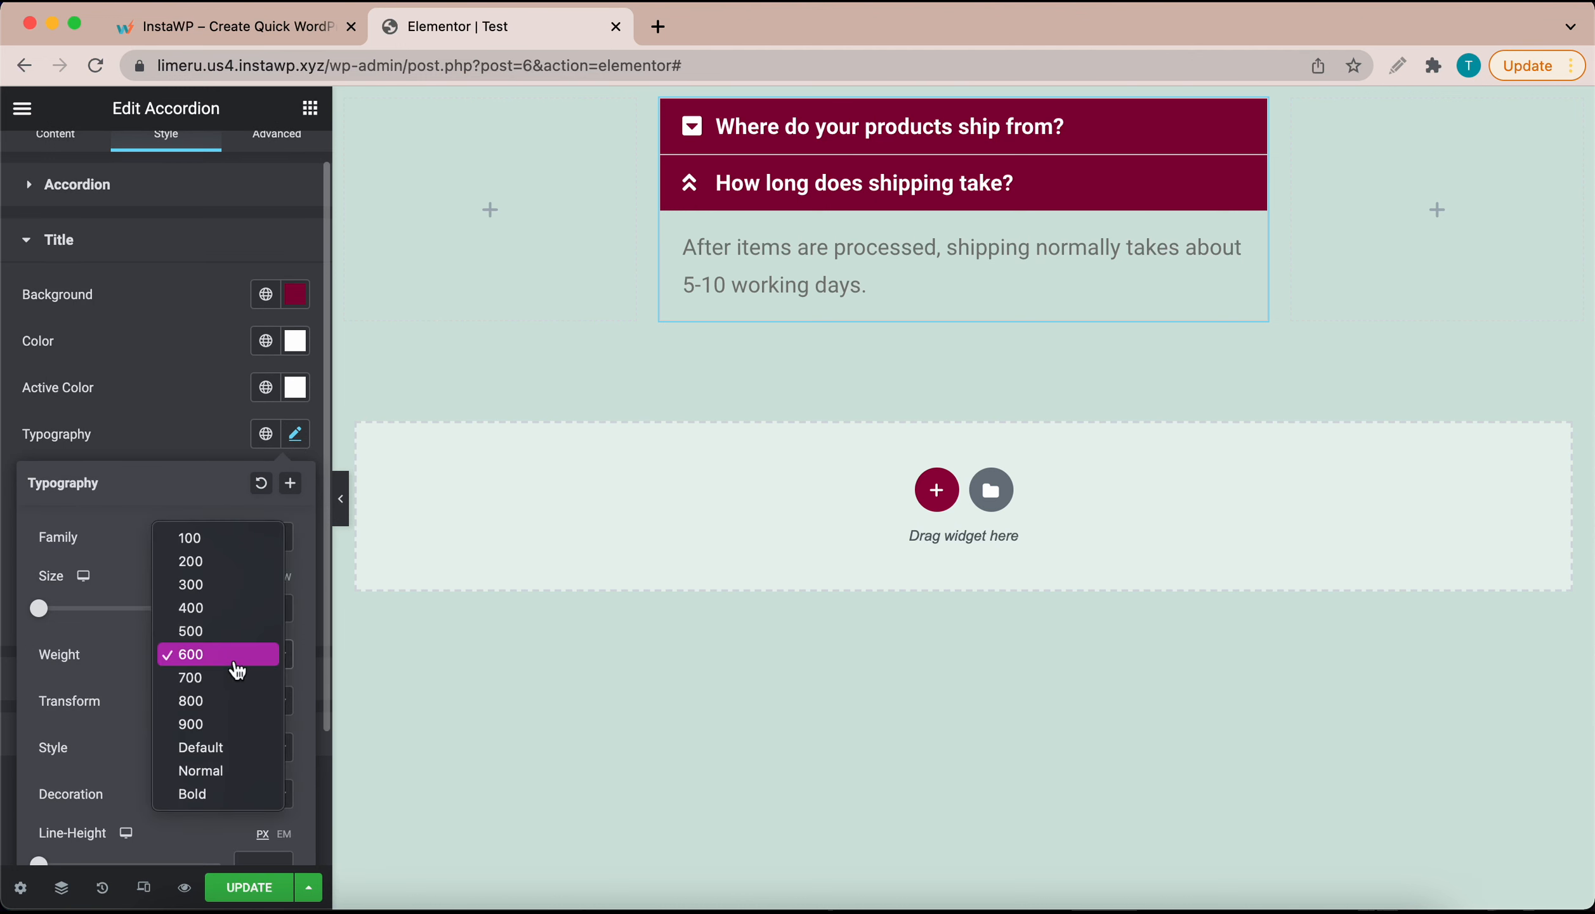
pyautogui.click(220, 614)
pyautogui.scroll(-4, 206, 658)
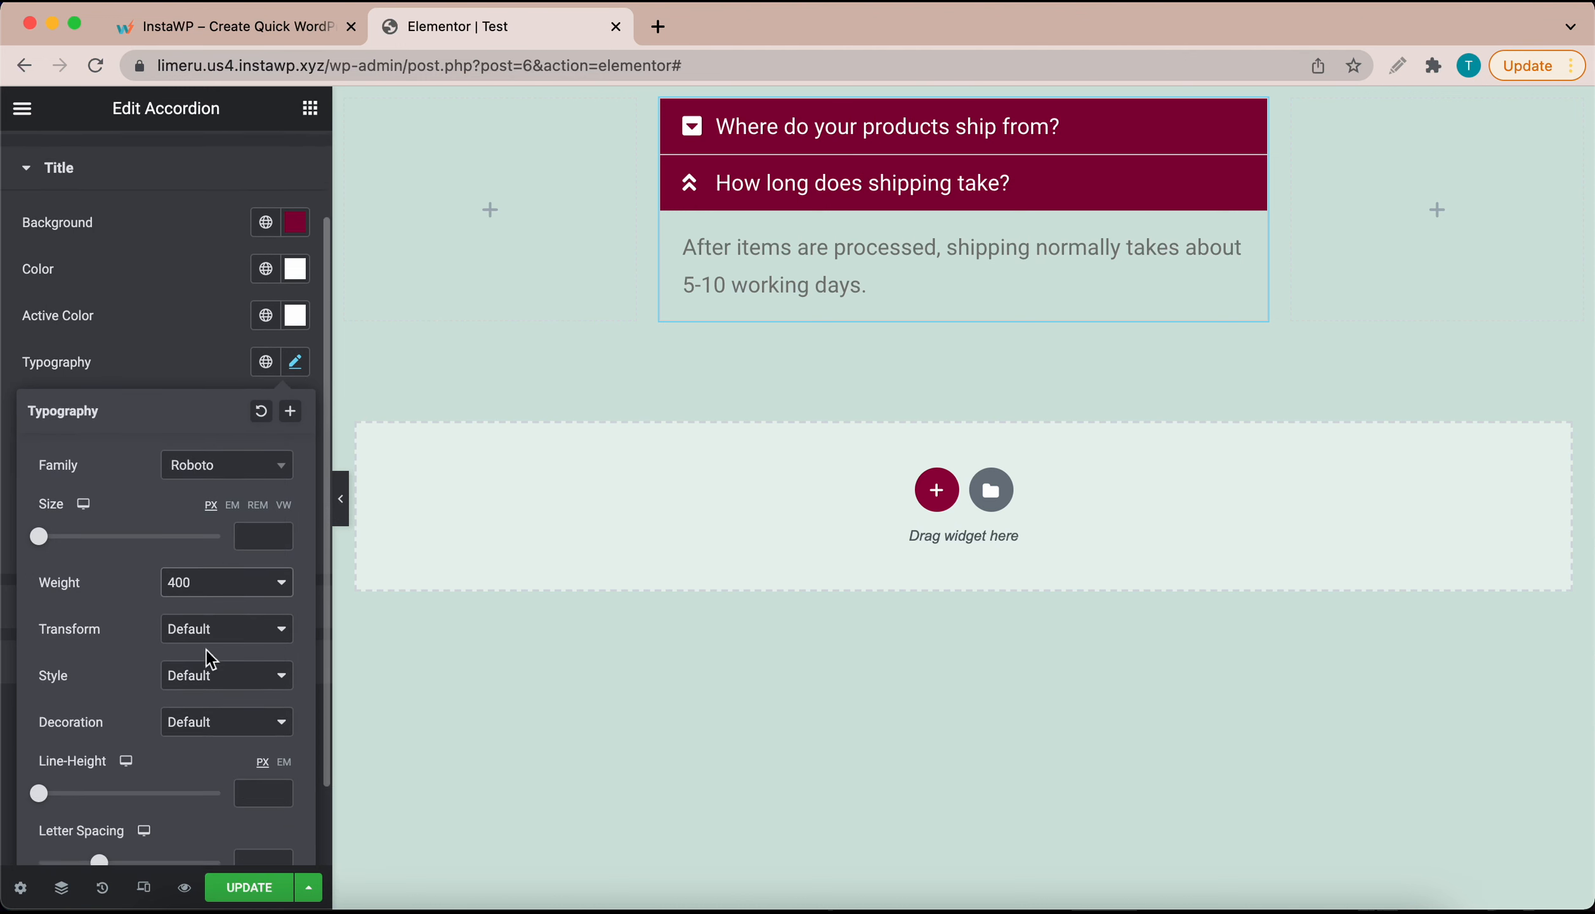
pyautogui.click(200, 342)
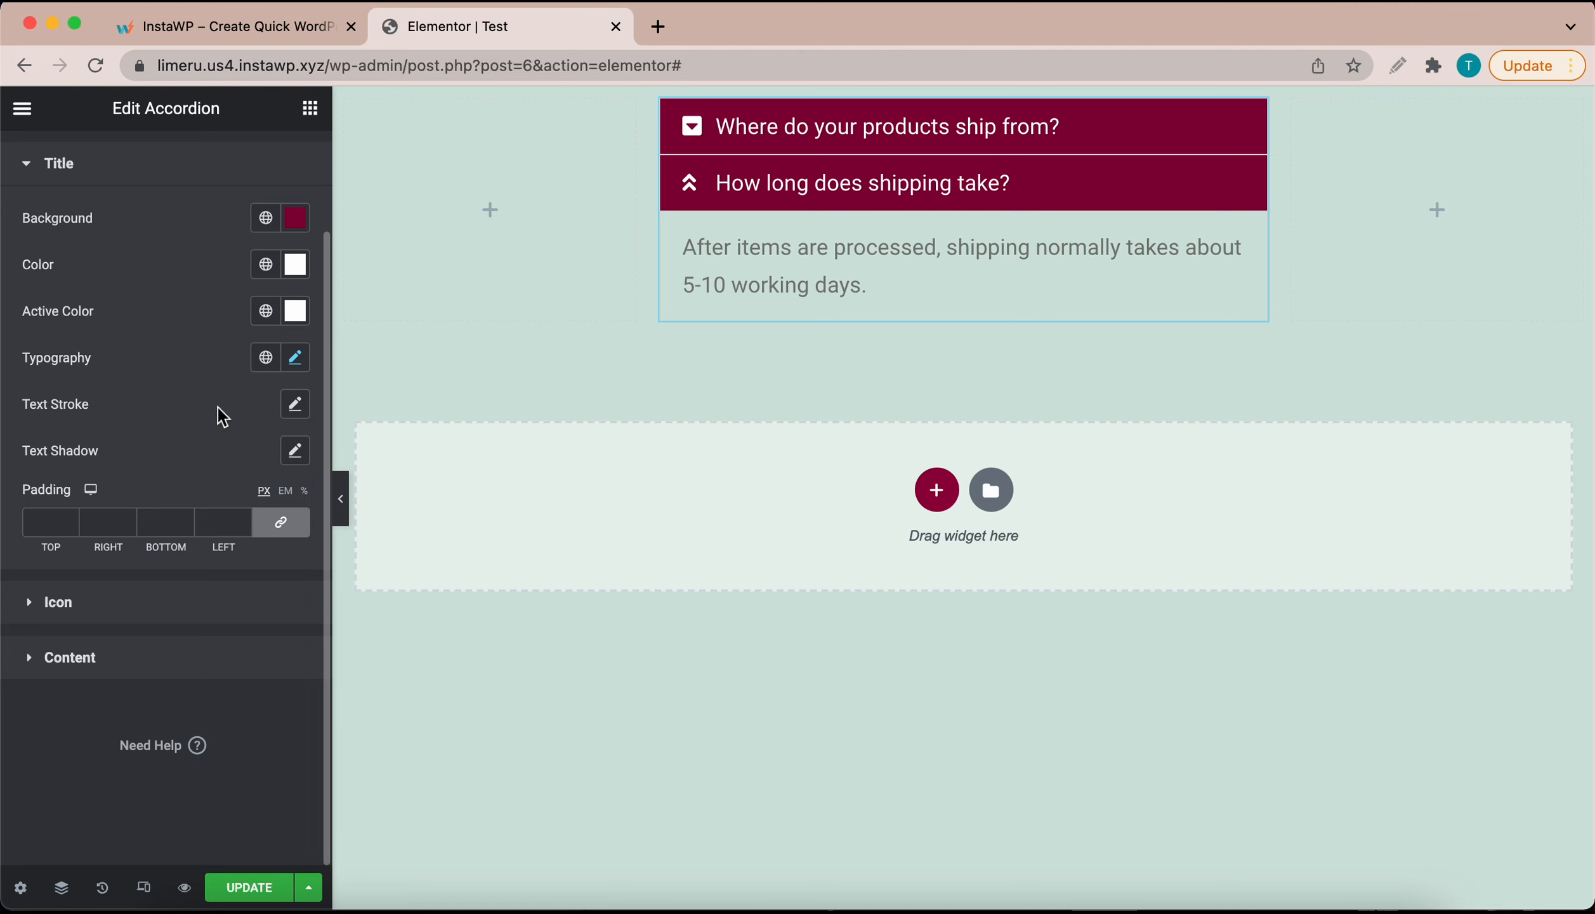
pyautogui.click(52, 605)
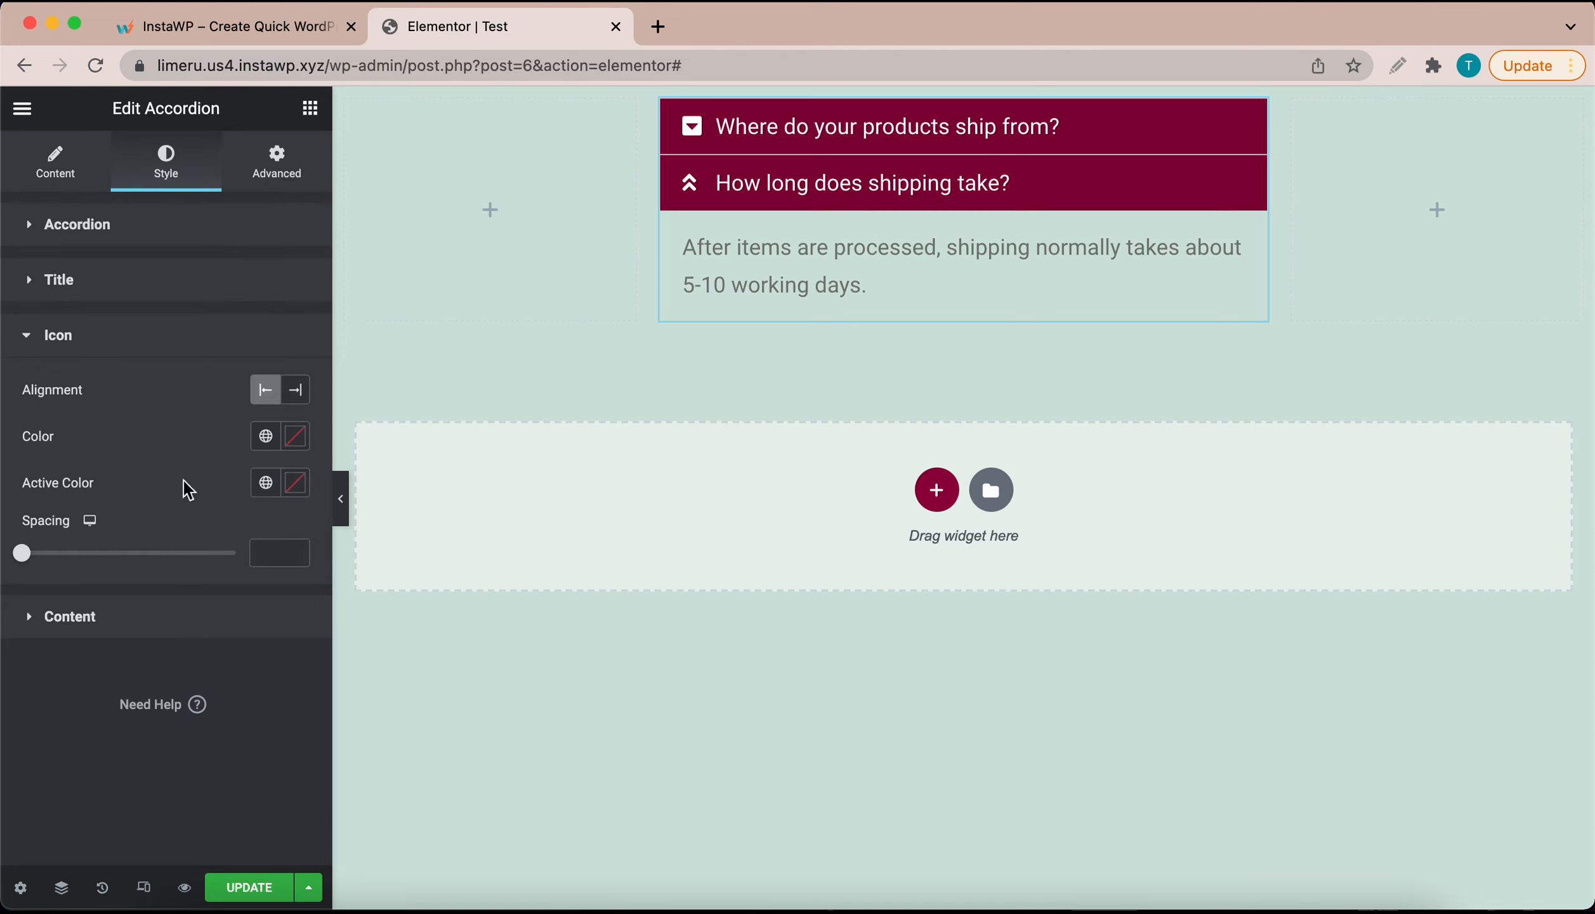
# Step: Make the accordion icons white, keep them before the titles, and add 8 px spacing
pyautogui.click(301, 441)
pyautogui.moveTo(85, 582); pyautogui.dragTo(36, 524)
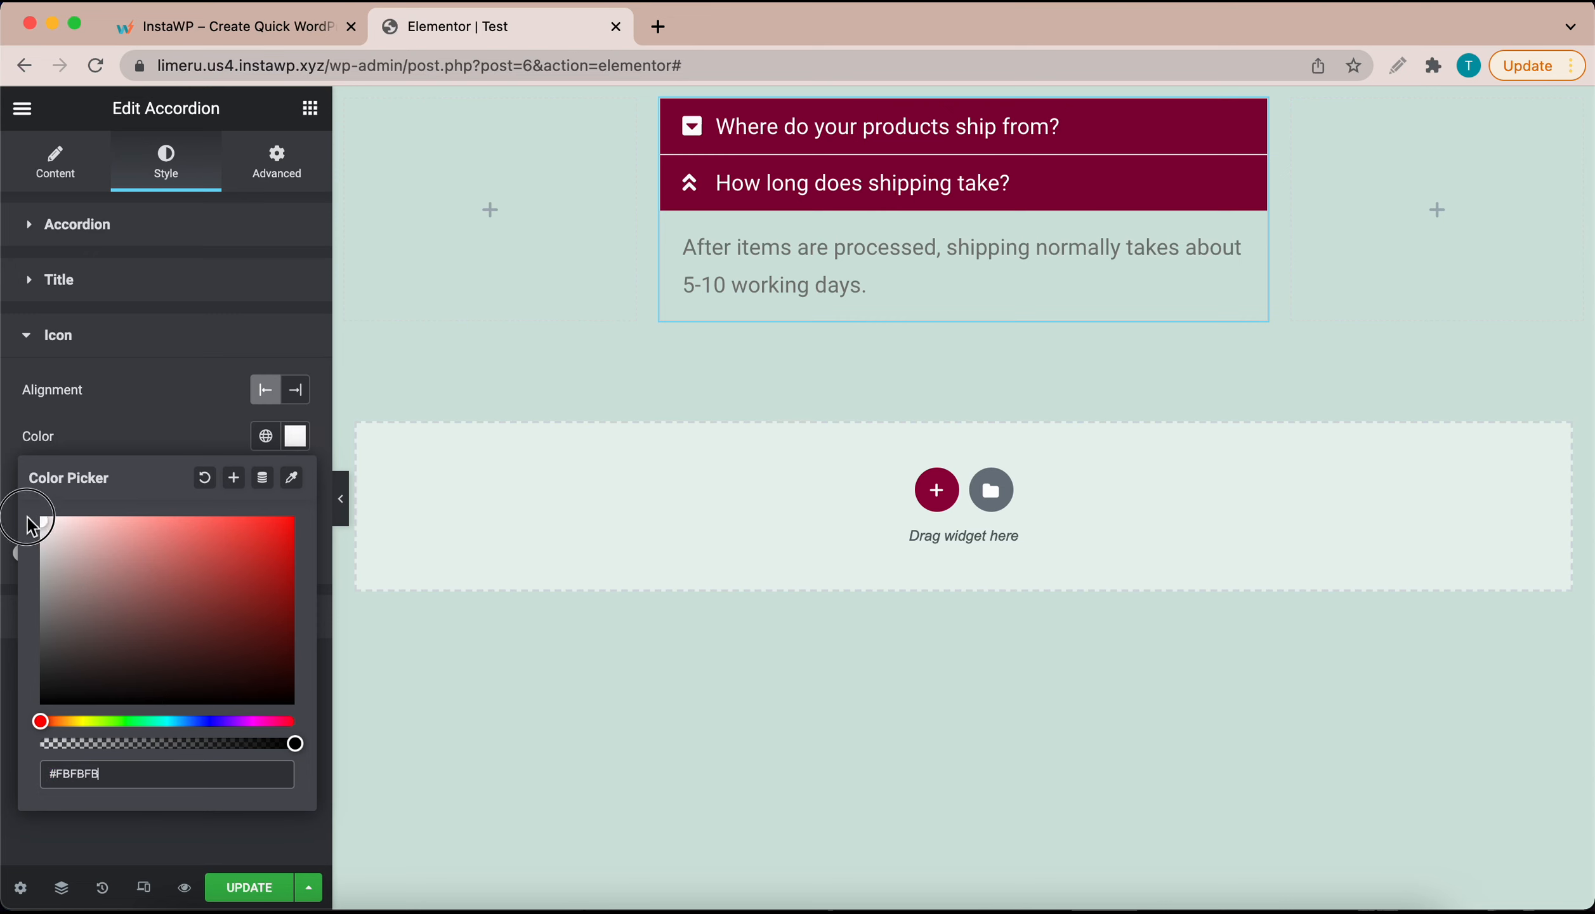
pyautogui.click(208, 406)
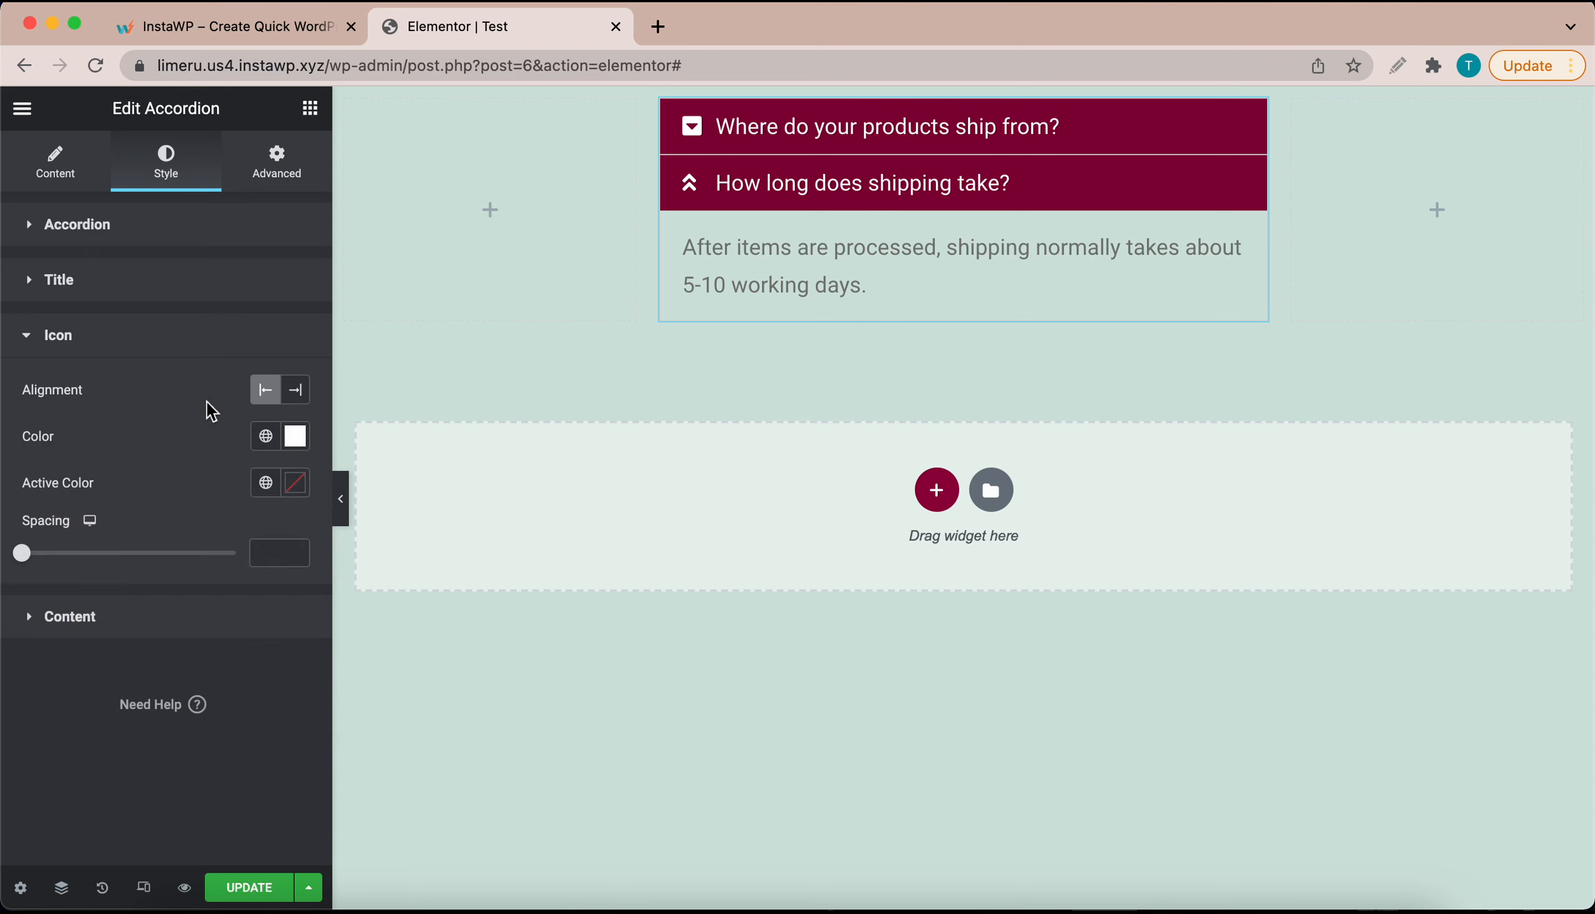
pyautogui.click(298, 399)
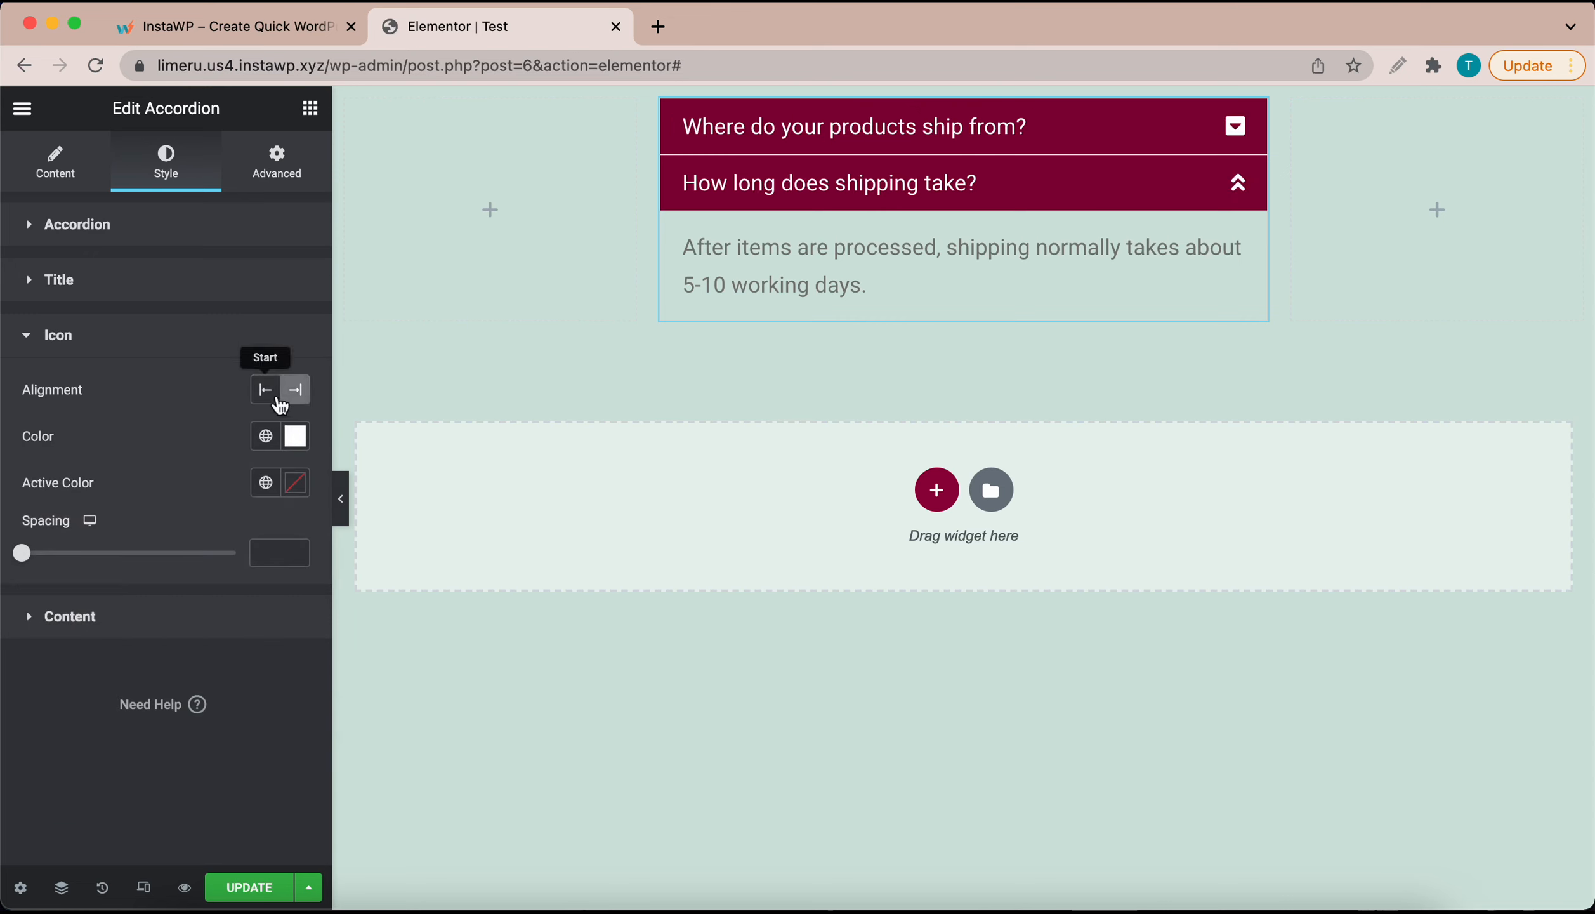
pyautogui.click(268, 399)
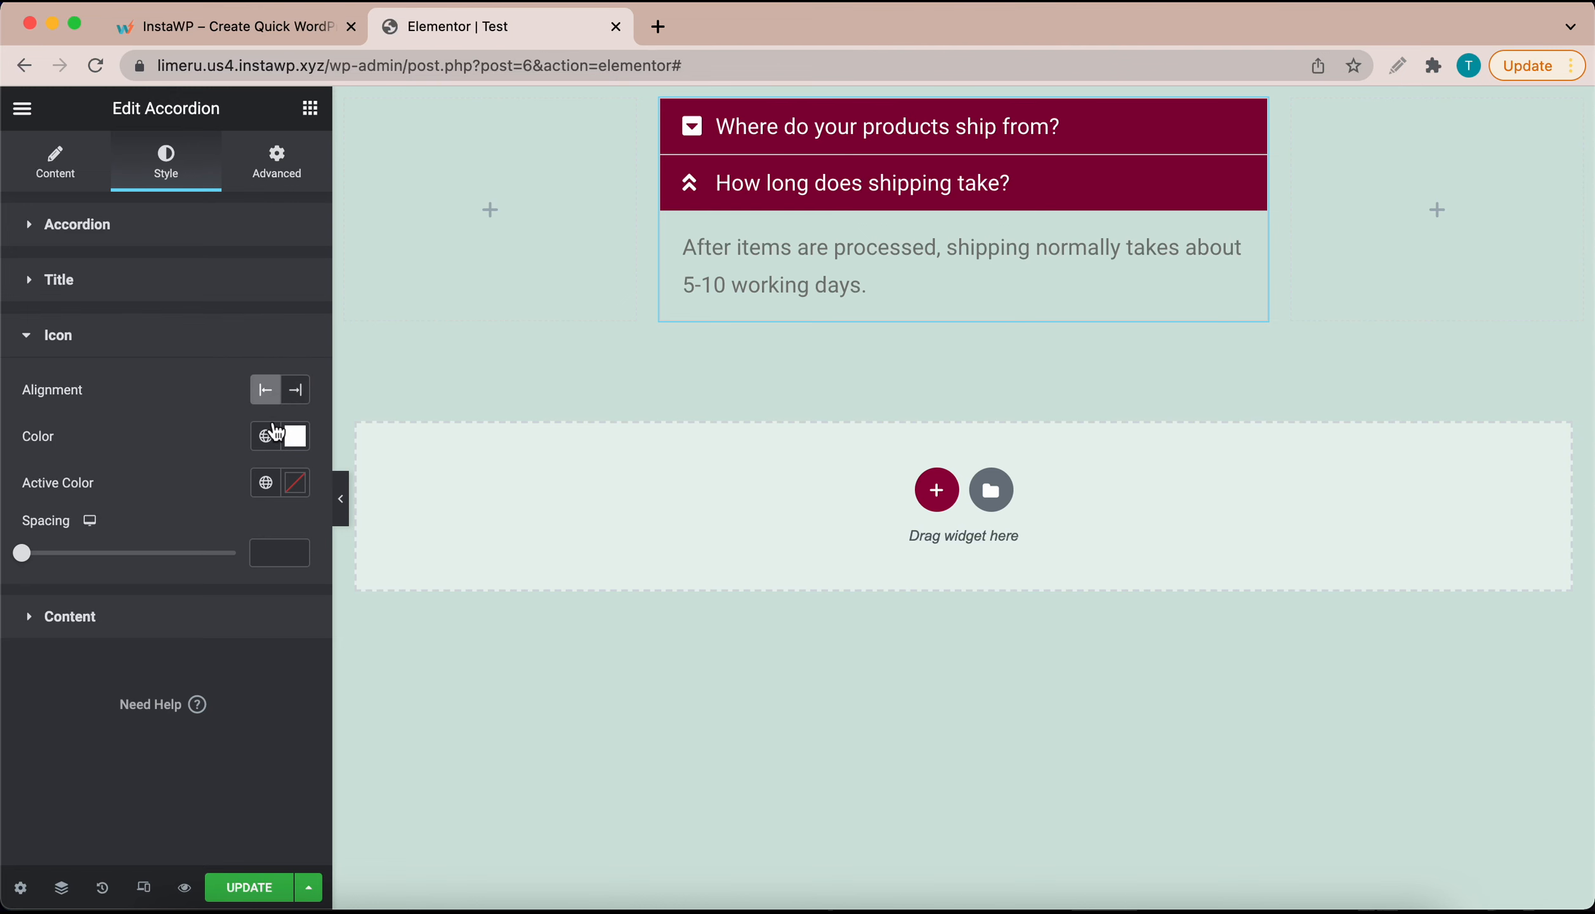
pyautogui.moveTo(28, 559); pyautogui.dragTo(46, 559)
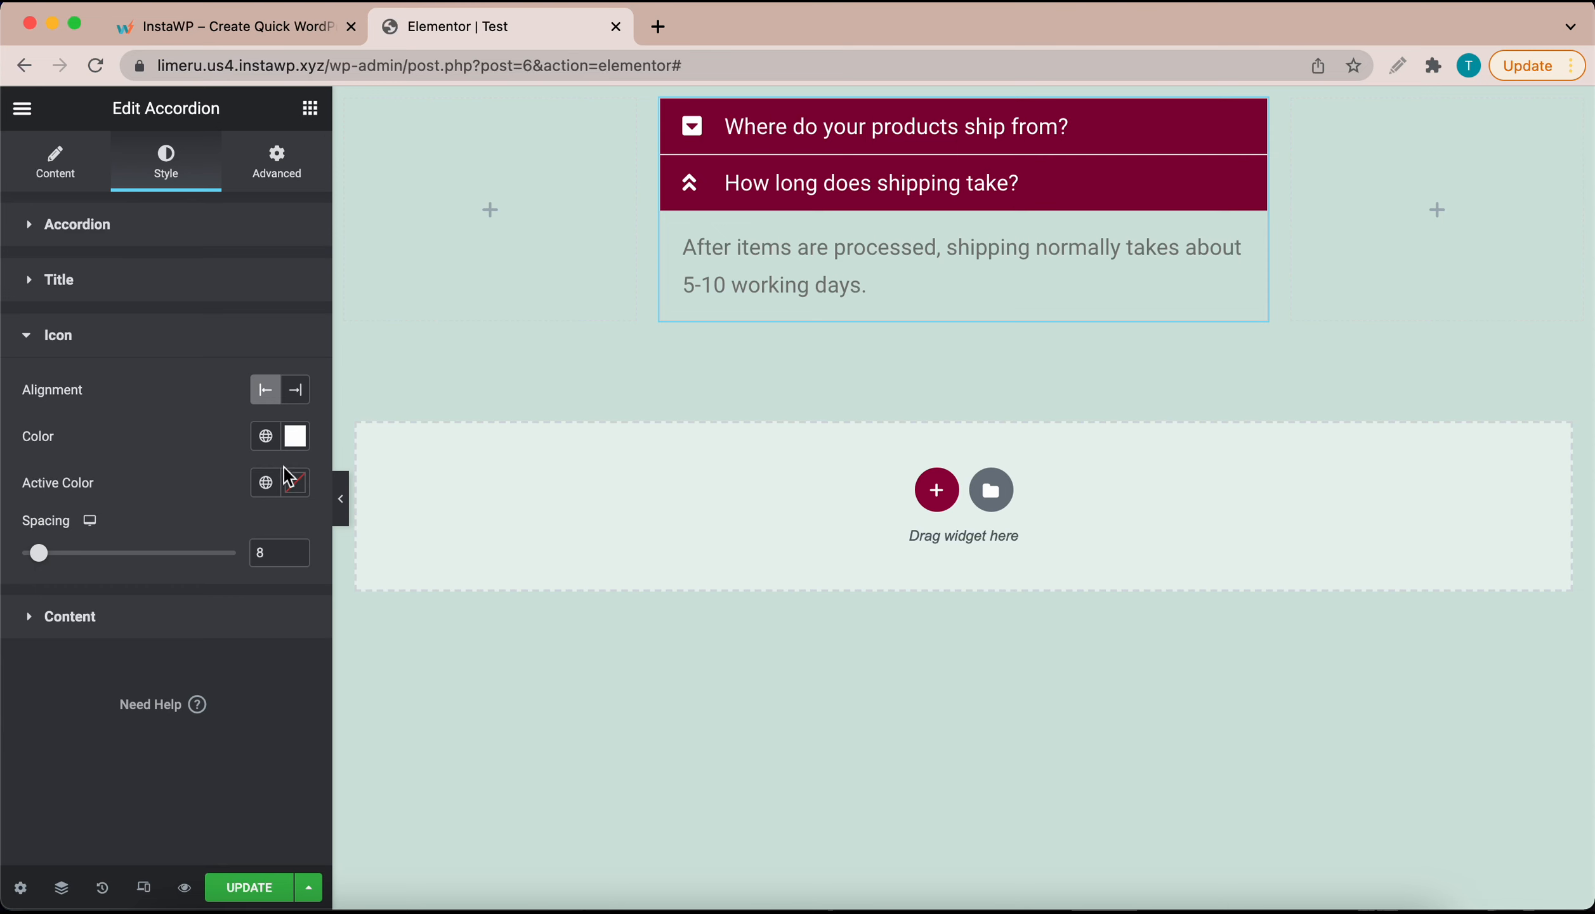
# Step: Set the open item's icon Active Color to bright yellow #FCD200
pyautogui.click(298, 489)
pyautogui.click(75, 768)
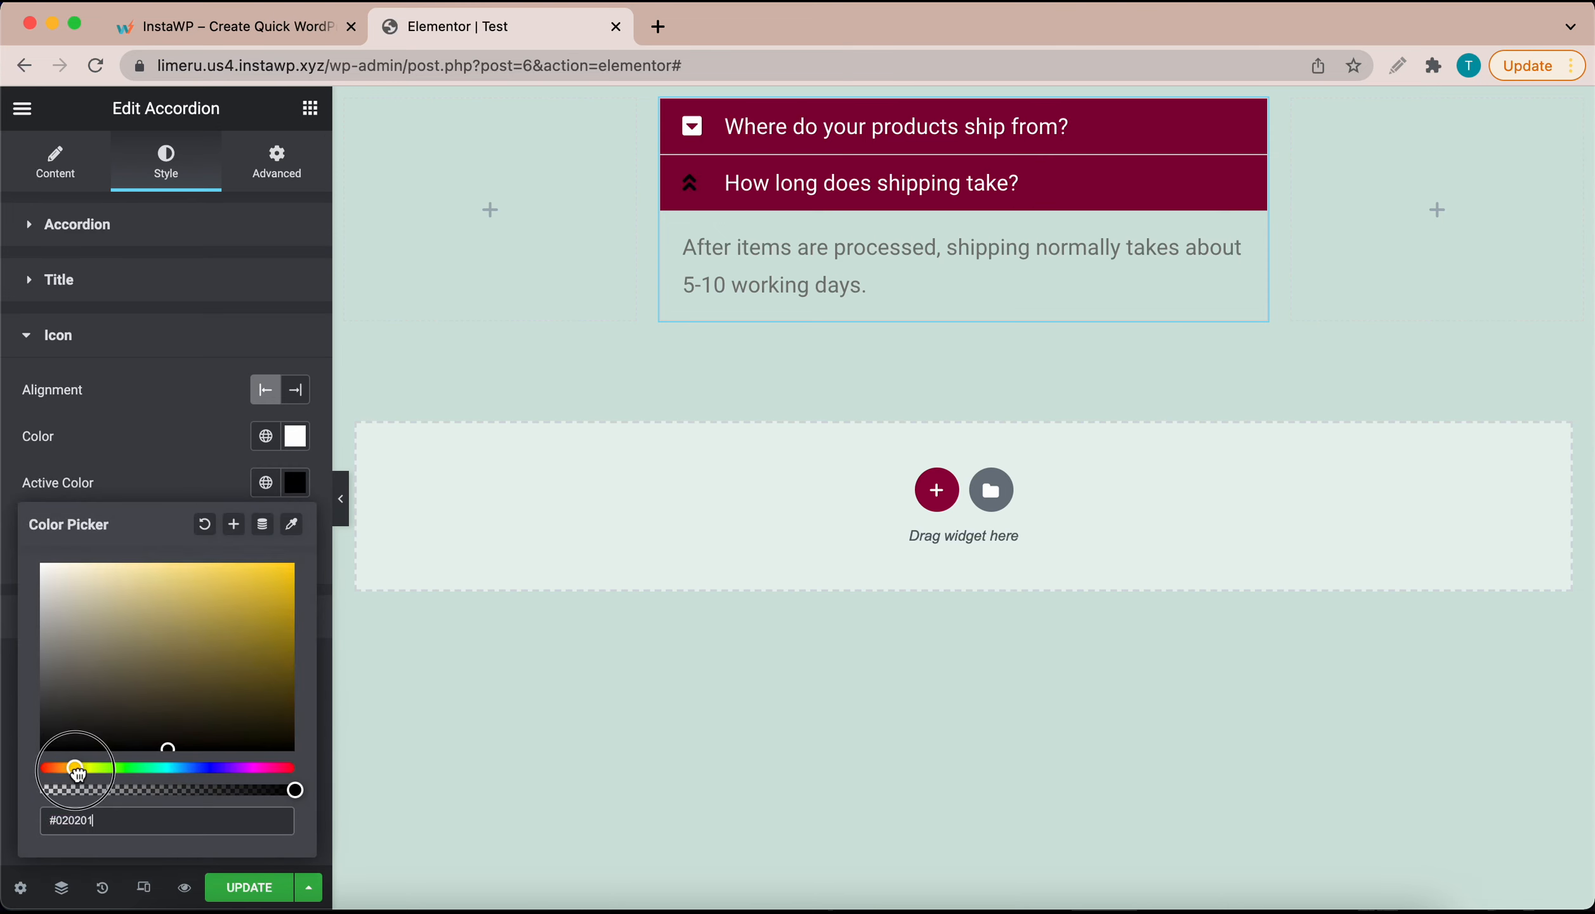
pyautogui.click(280, 578)
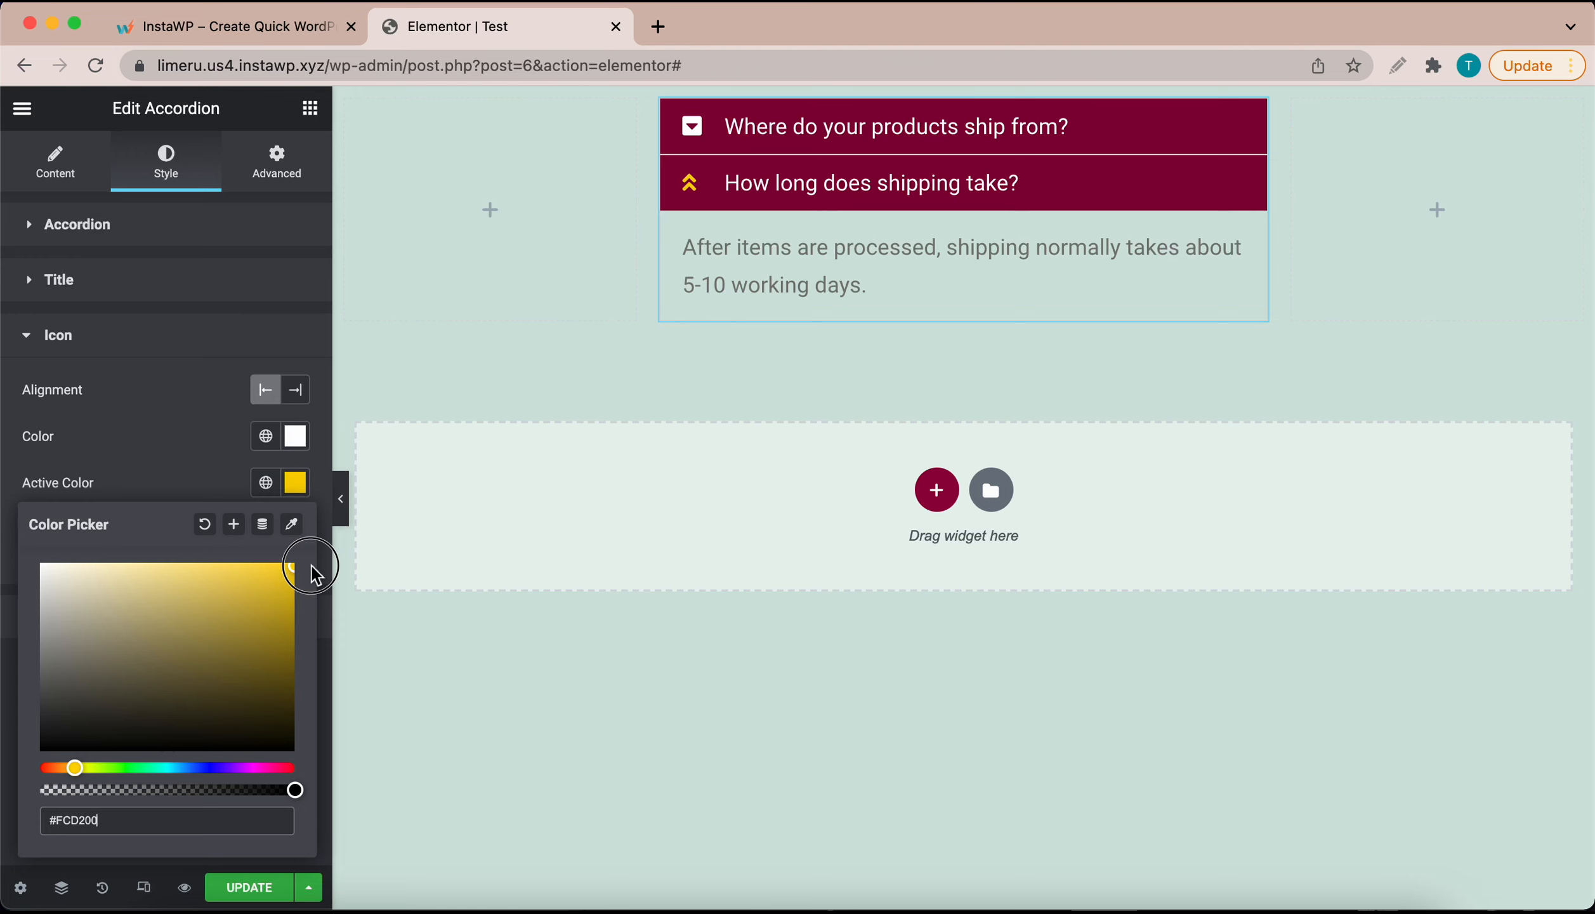
pyautogui.click(220, 462)
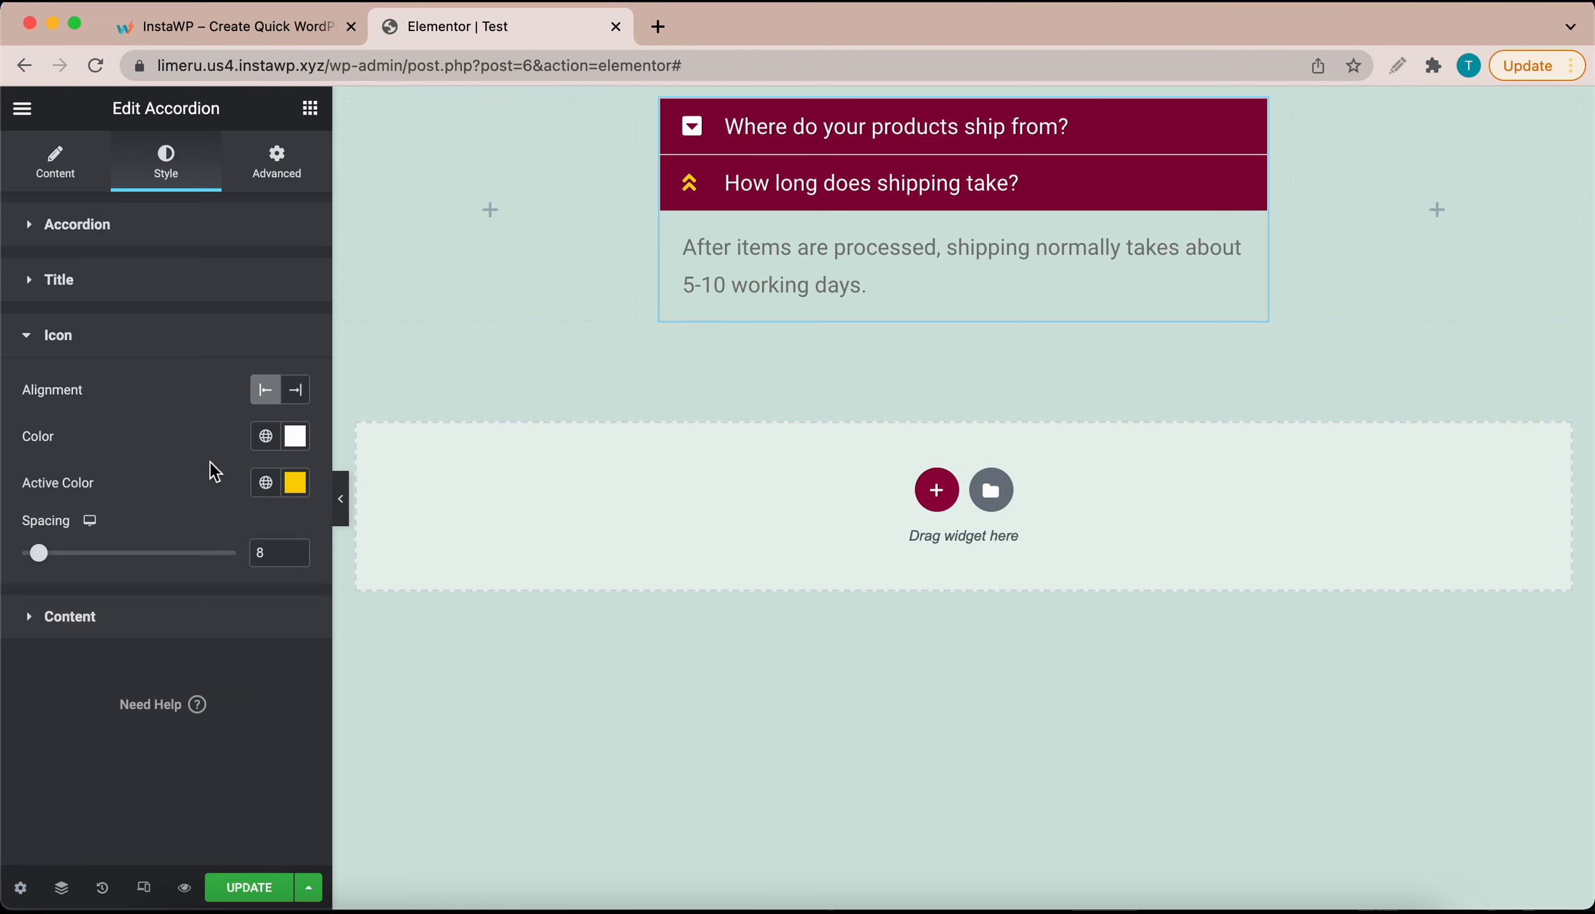
pyautogui.click(26, 626)
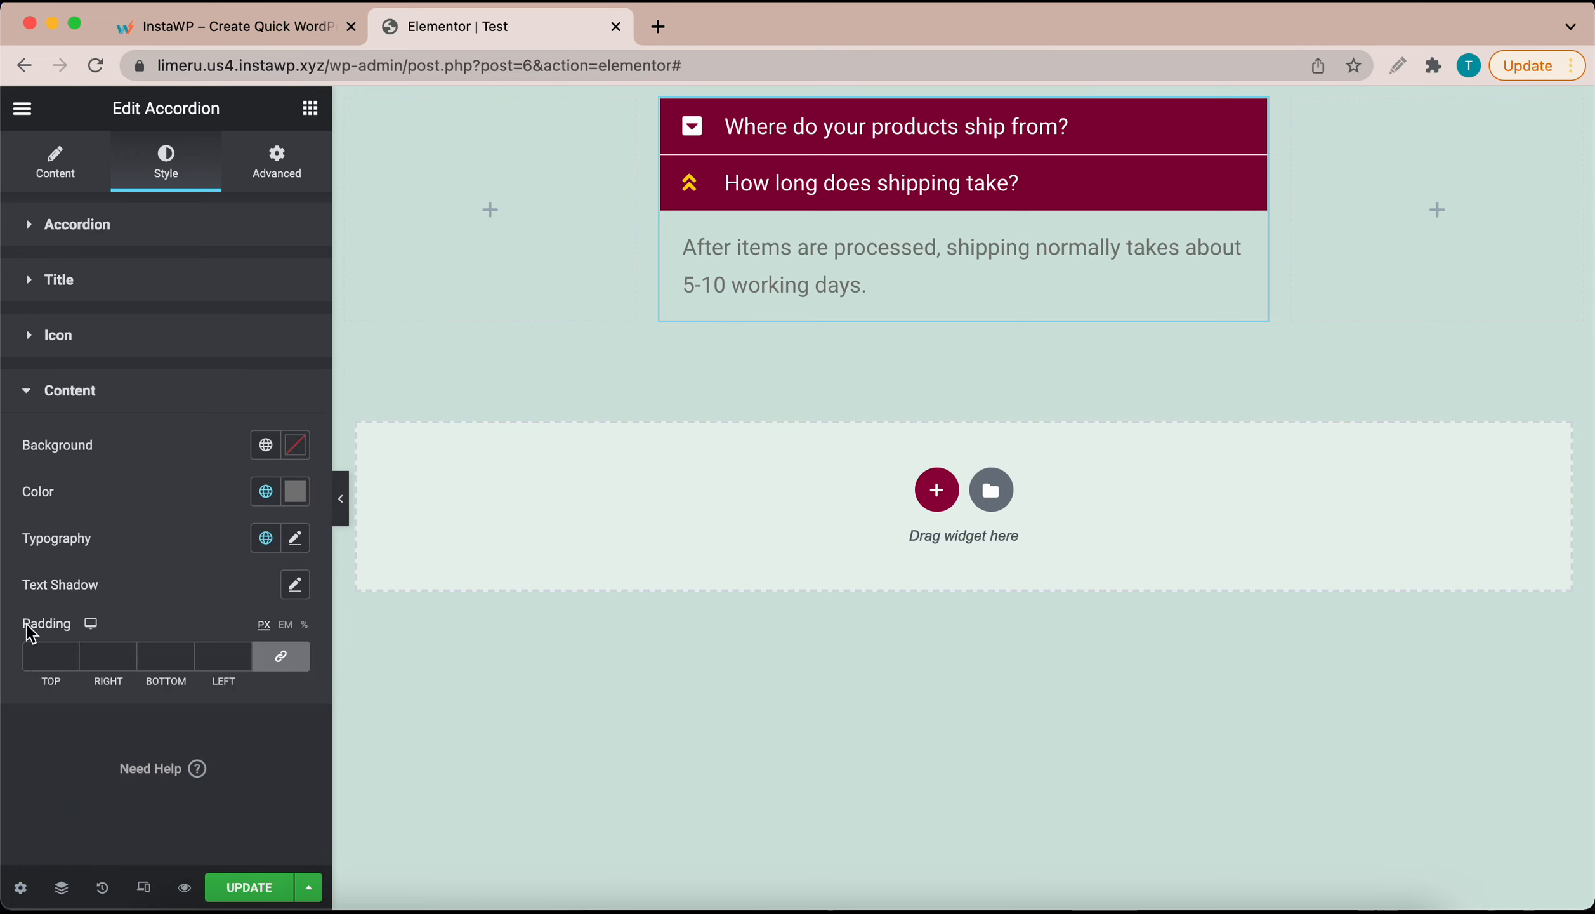
# Step: Give the answer panels a white background and darker grey #656363 text colour
pyautogui.click(296, 445)
pyautogui.moveTo(117, 581); pyautogui.dragTo(14, 515)
pyautogui.click(223, 452)
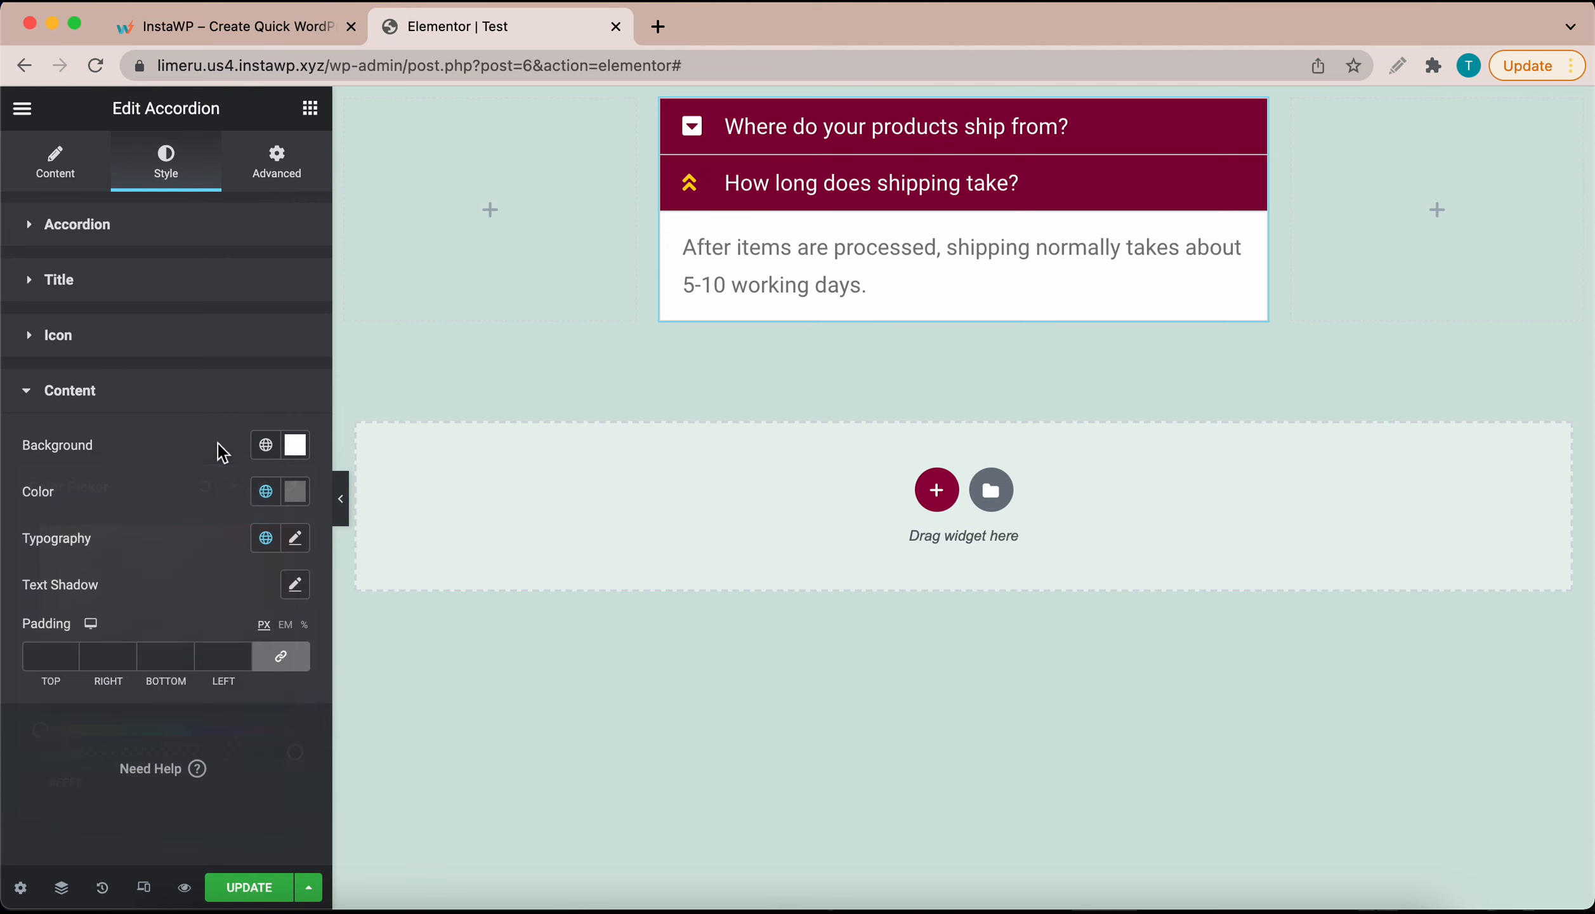
pyautogui.click(295, 493)
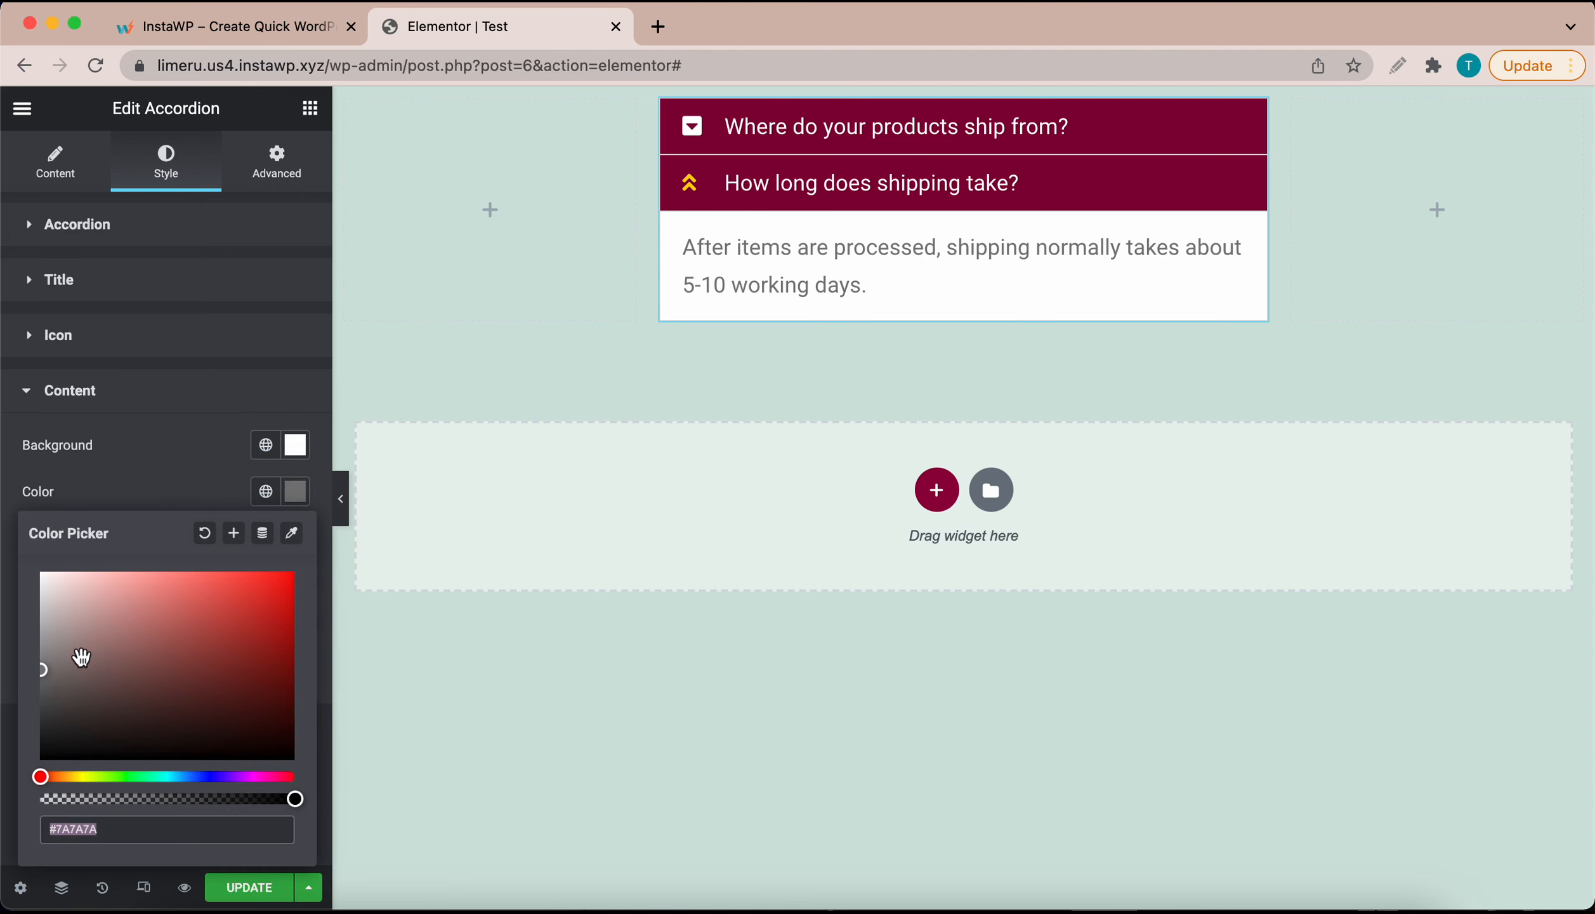
pyautogui.moveTo(47, 674); pyautogui.dragTo(47, 687)
pyautogui.click(158, 494)
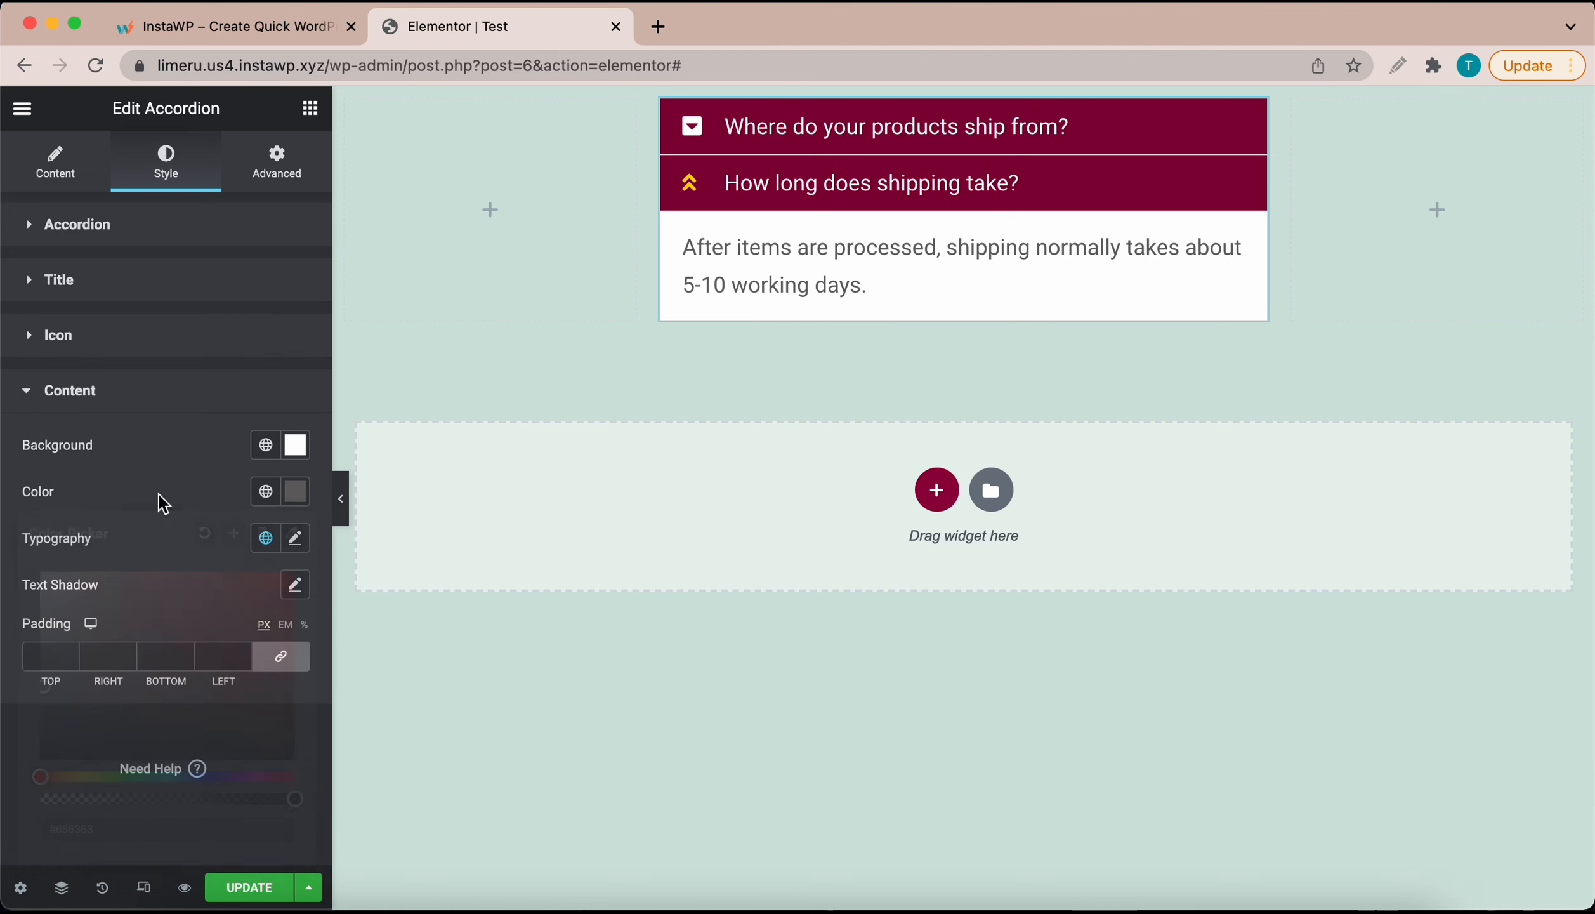
# Step: Set the answer text typography to weight 300 and size 1.2 REM
pyautogui.click(296, 539)
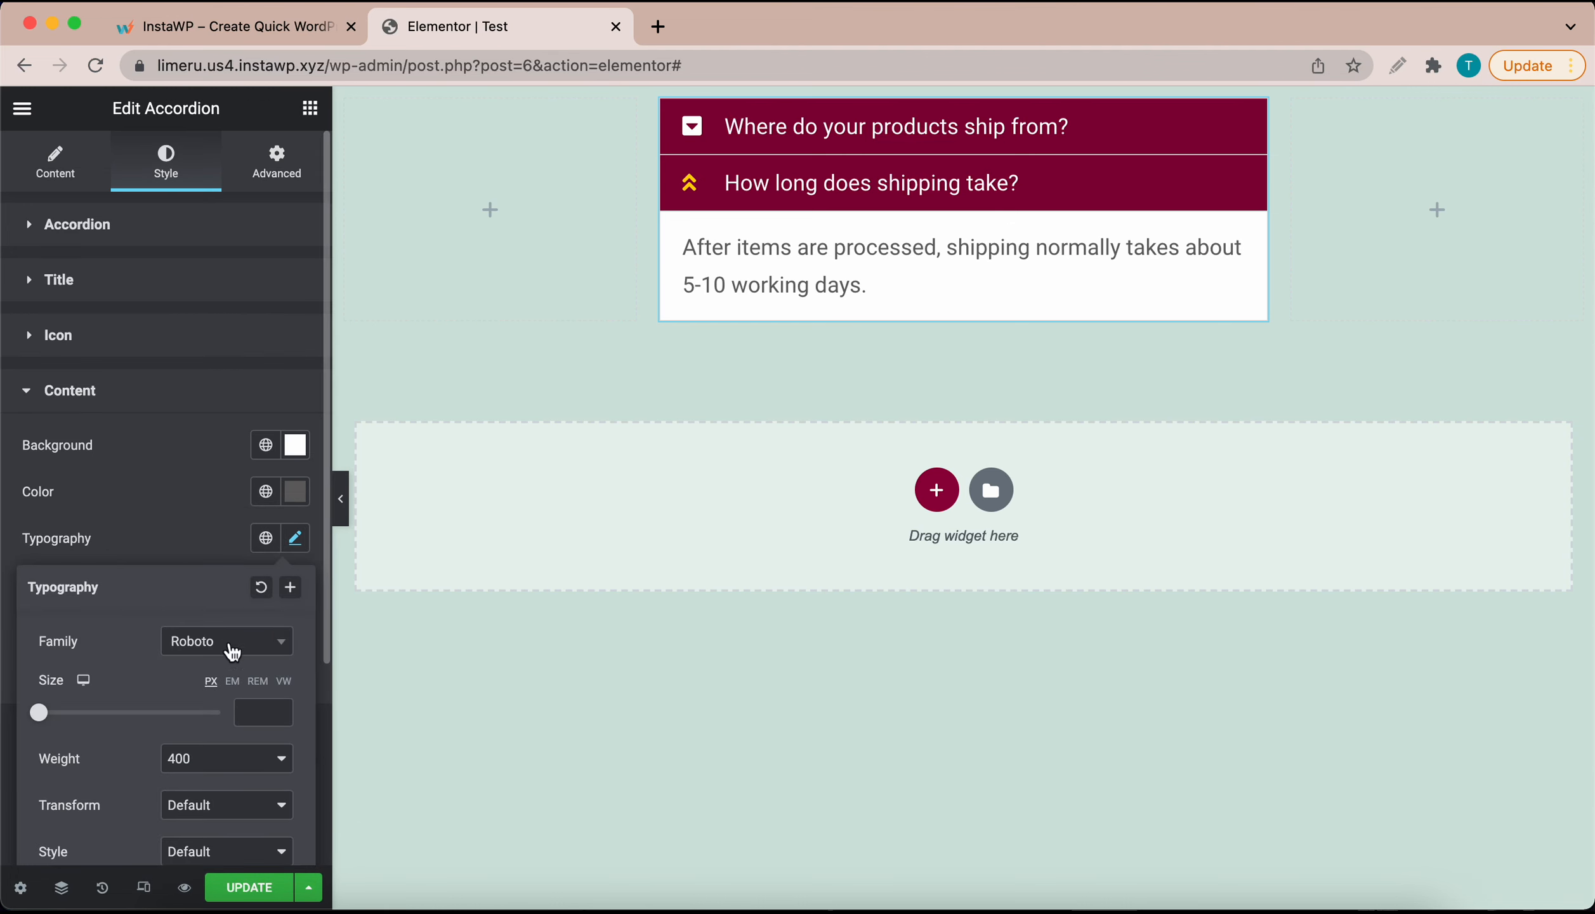
pyautogui.scroll(-2, 245, 697)
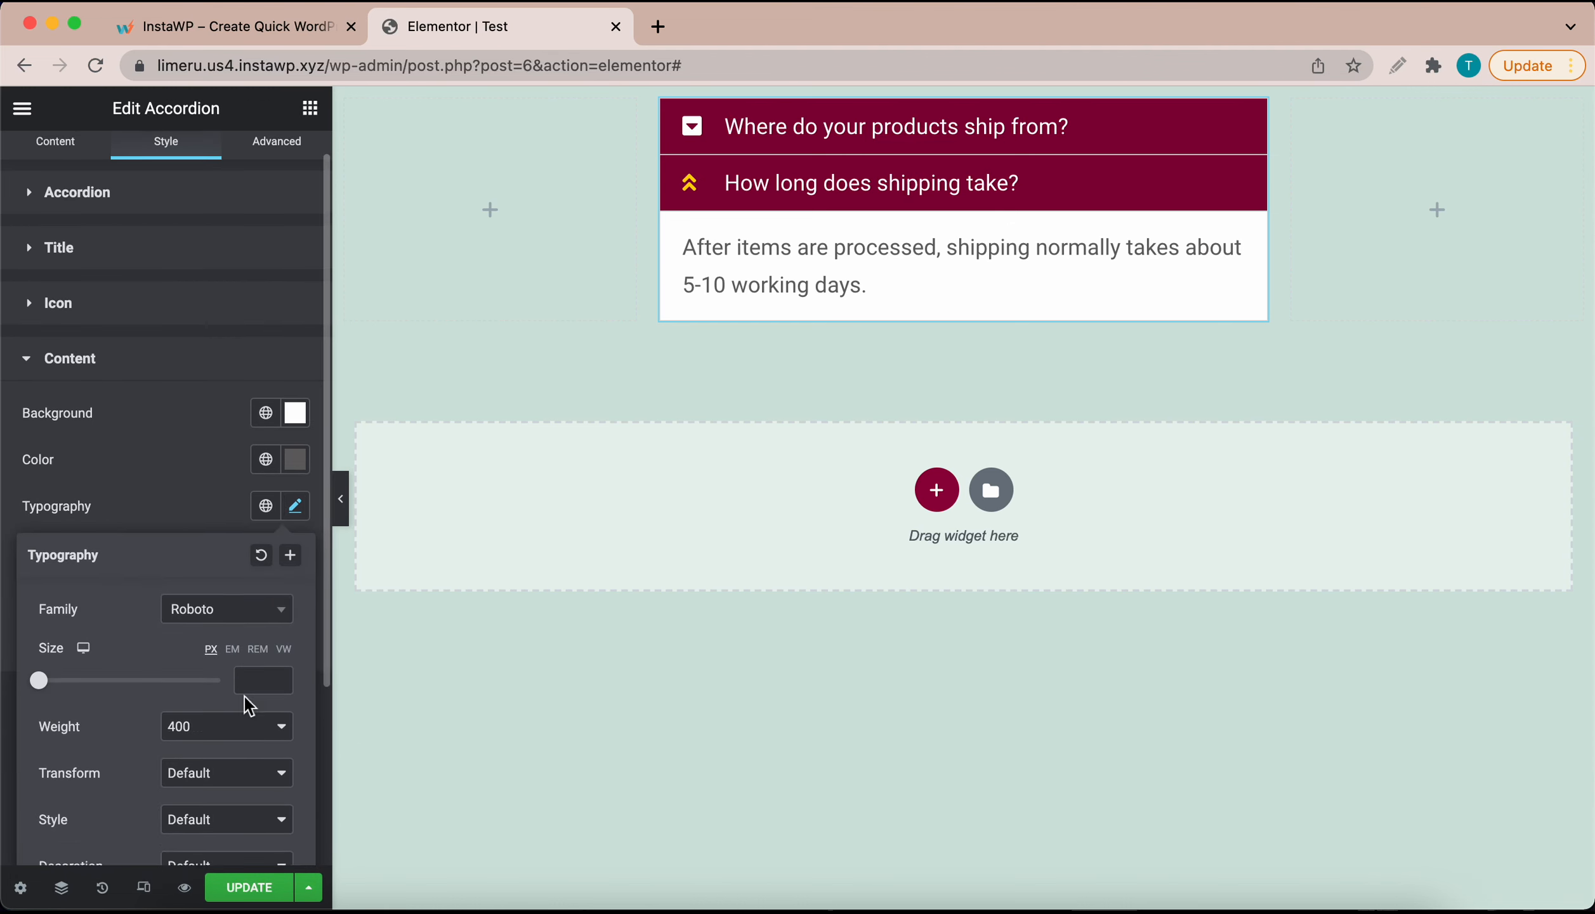
pyautogui.click(264, 728)
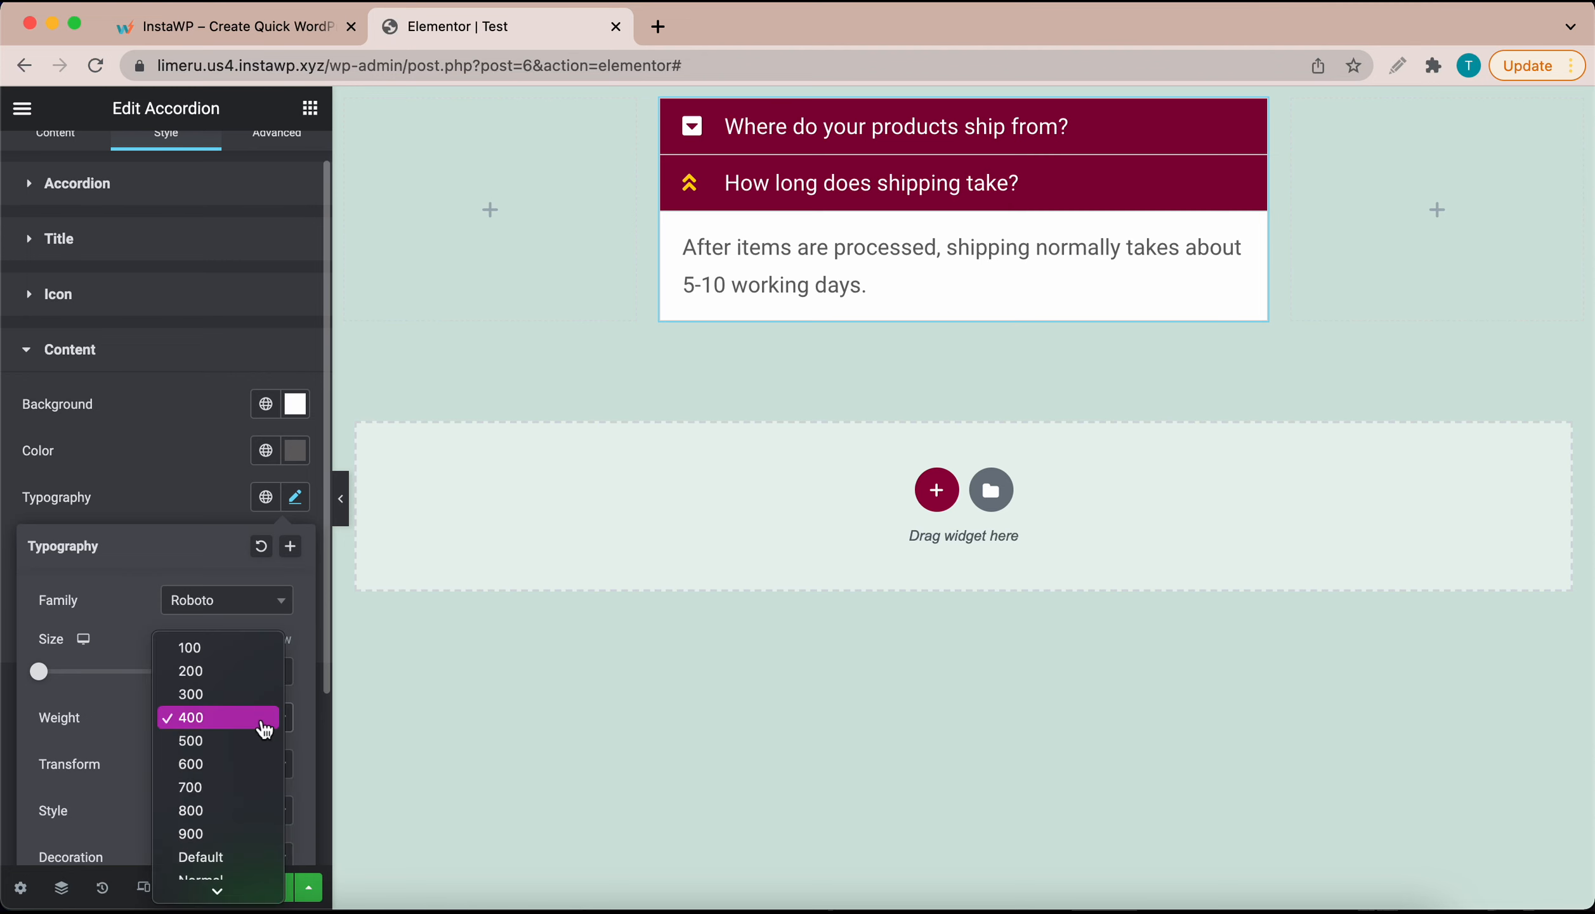
pyautogui.click(210, 693)
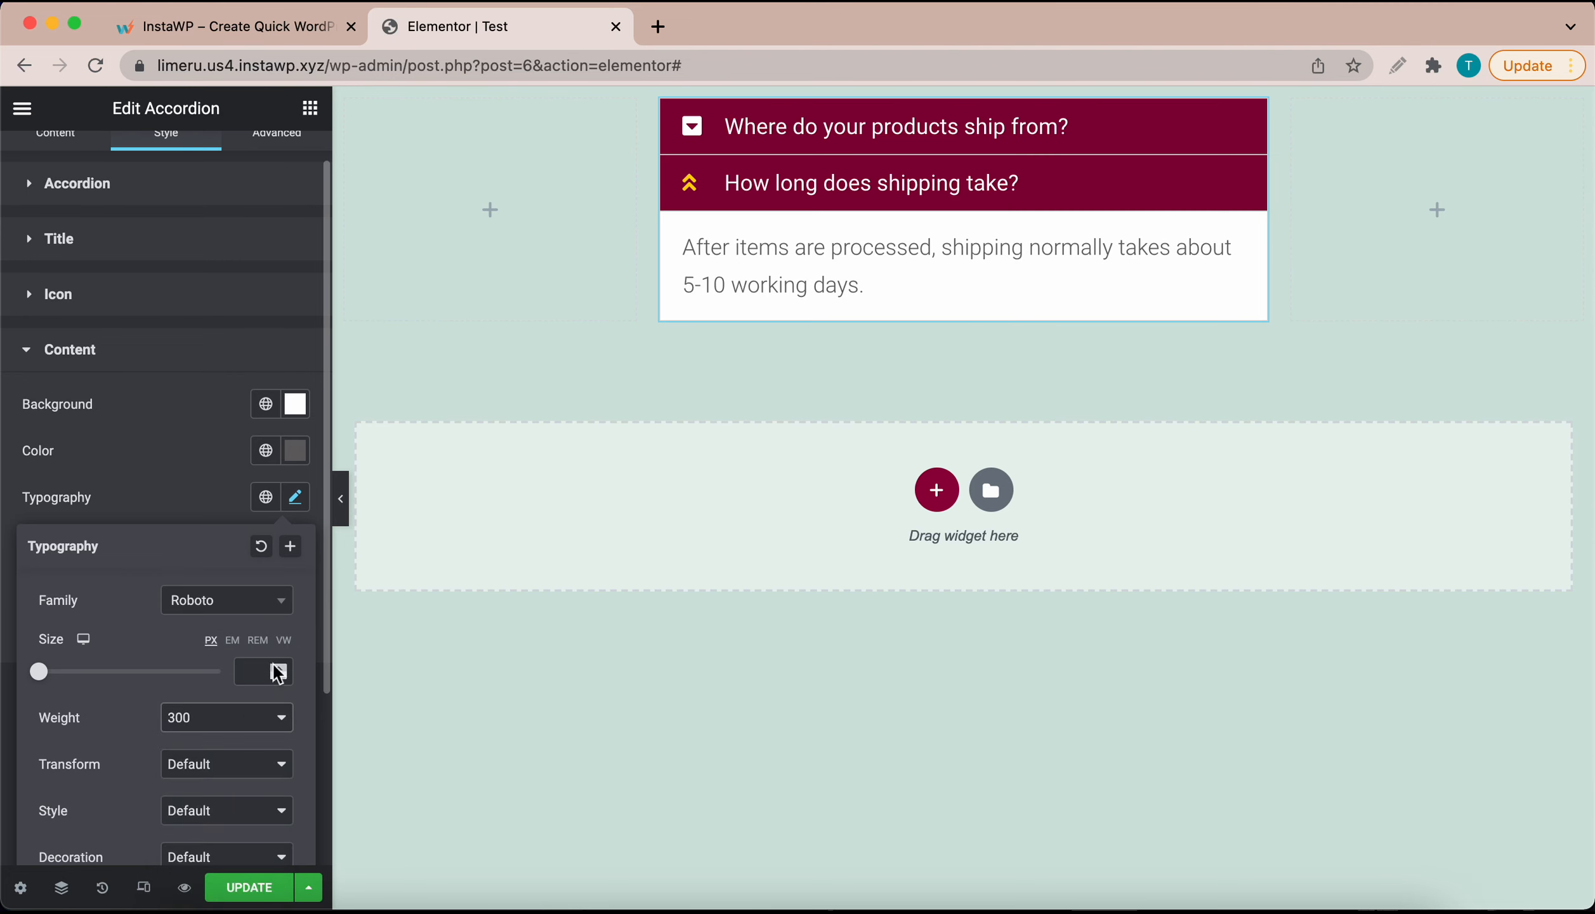
pyautogui.click(258, 640)
pyautogui.click(278, 666)
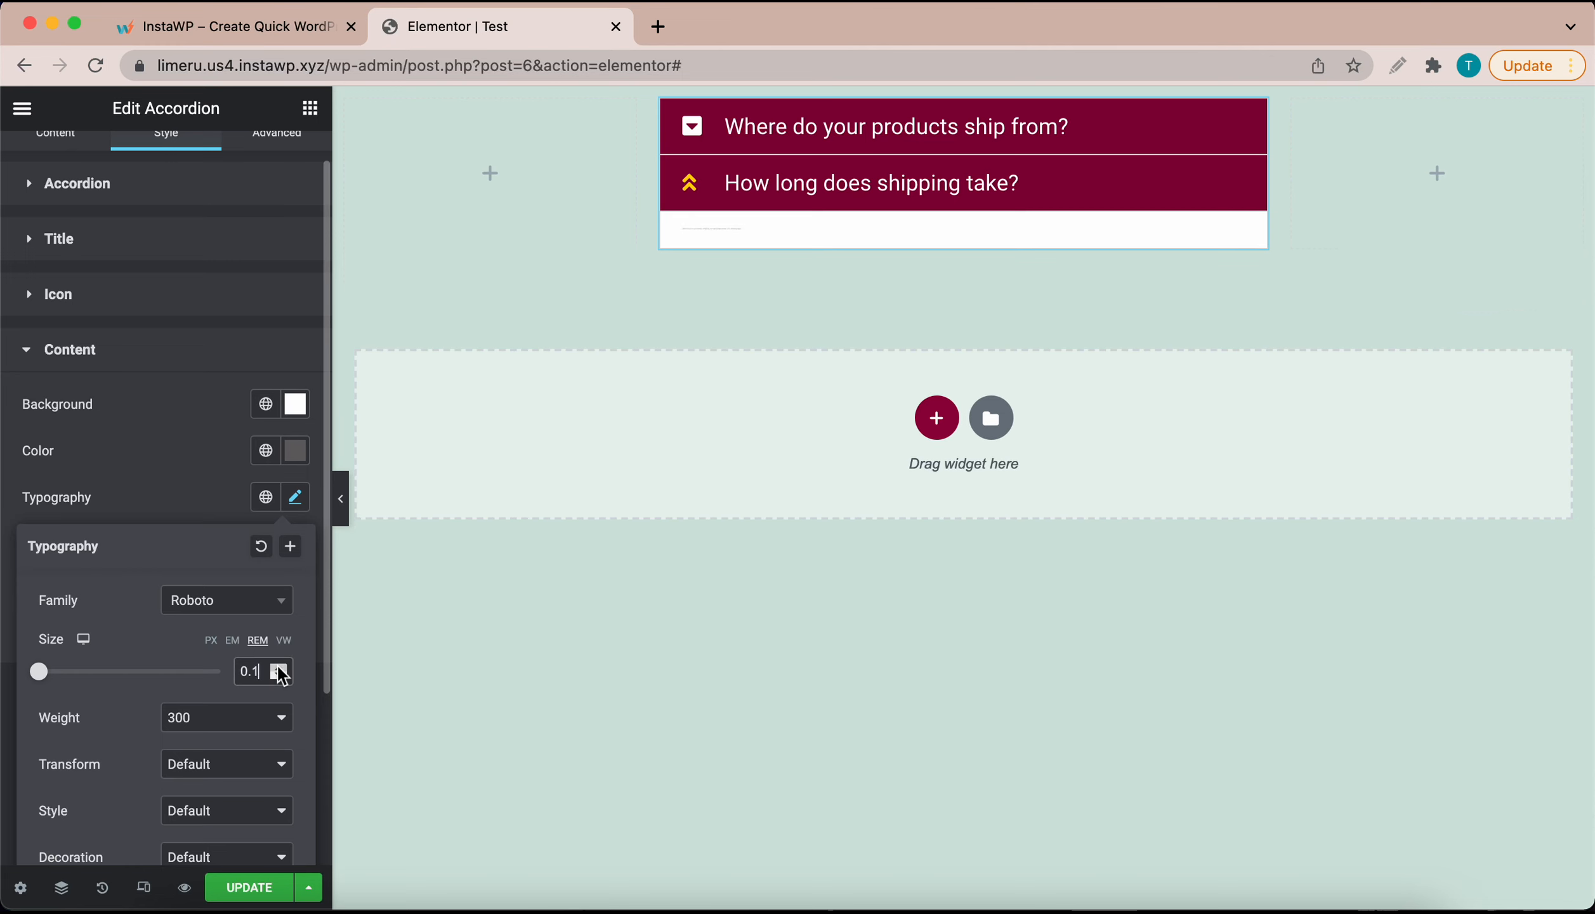
pyautogui.click(277, 666)
pyautogui.click(277, 667)
pyautogui.click(277, 666)
pyautogui.click(277, 667)
pyautogui.click(277, 666)
pyautogui.click(278, 666)
pyautogui.click(278, 666)
pyautogui.click(278, 666)
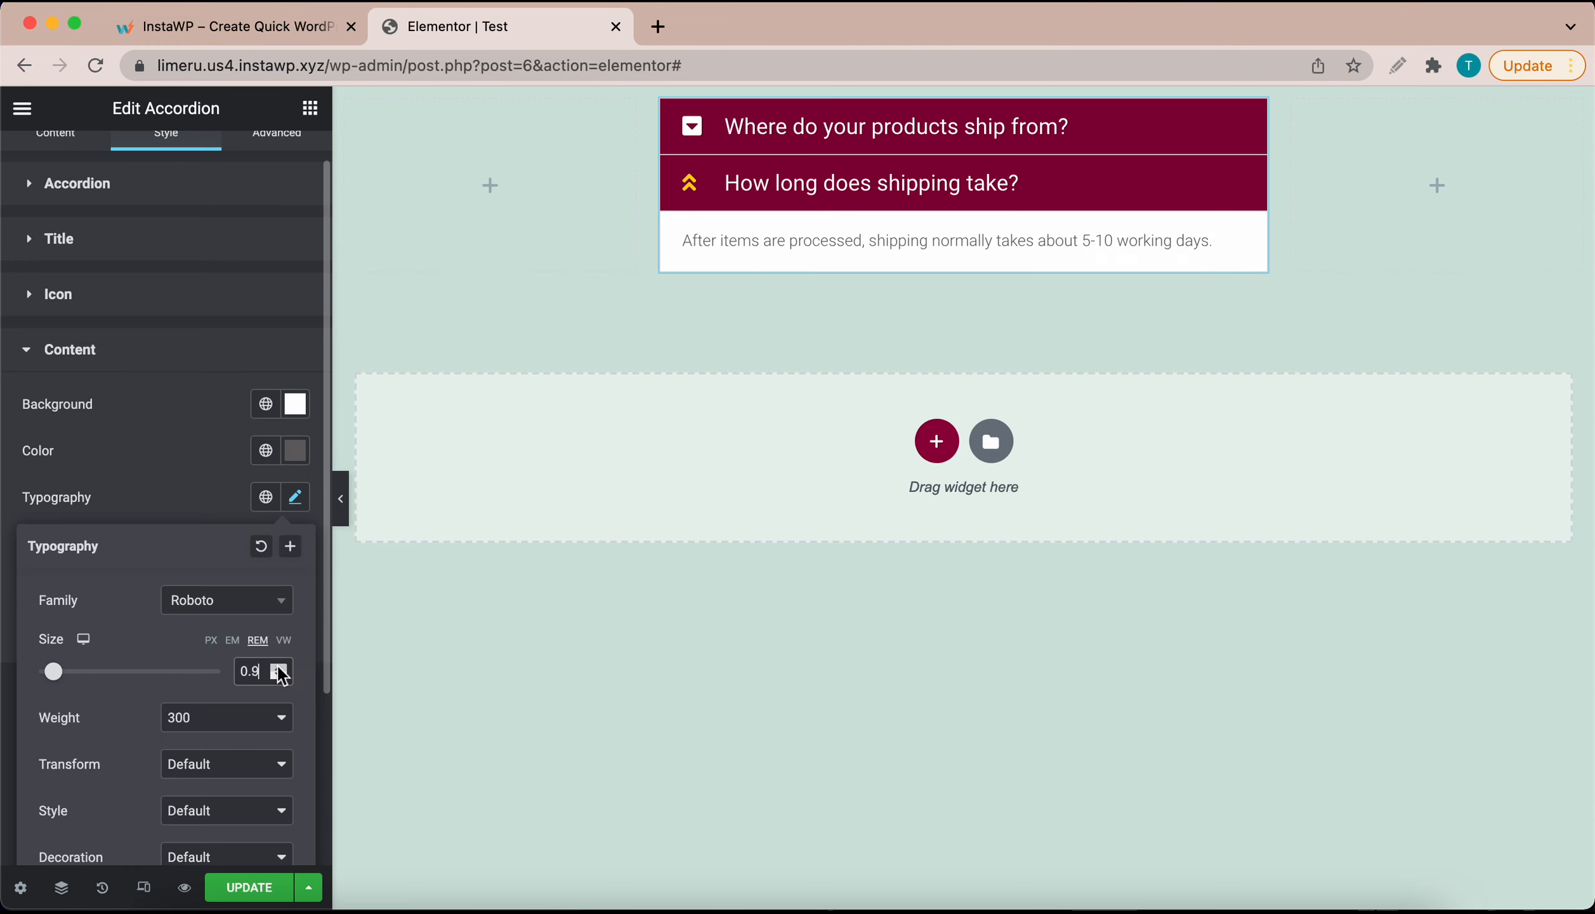
pyautogui.click(277, 666)
pyautogui.click(277, 667)
pyautogui.click(277, 667)
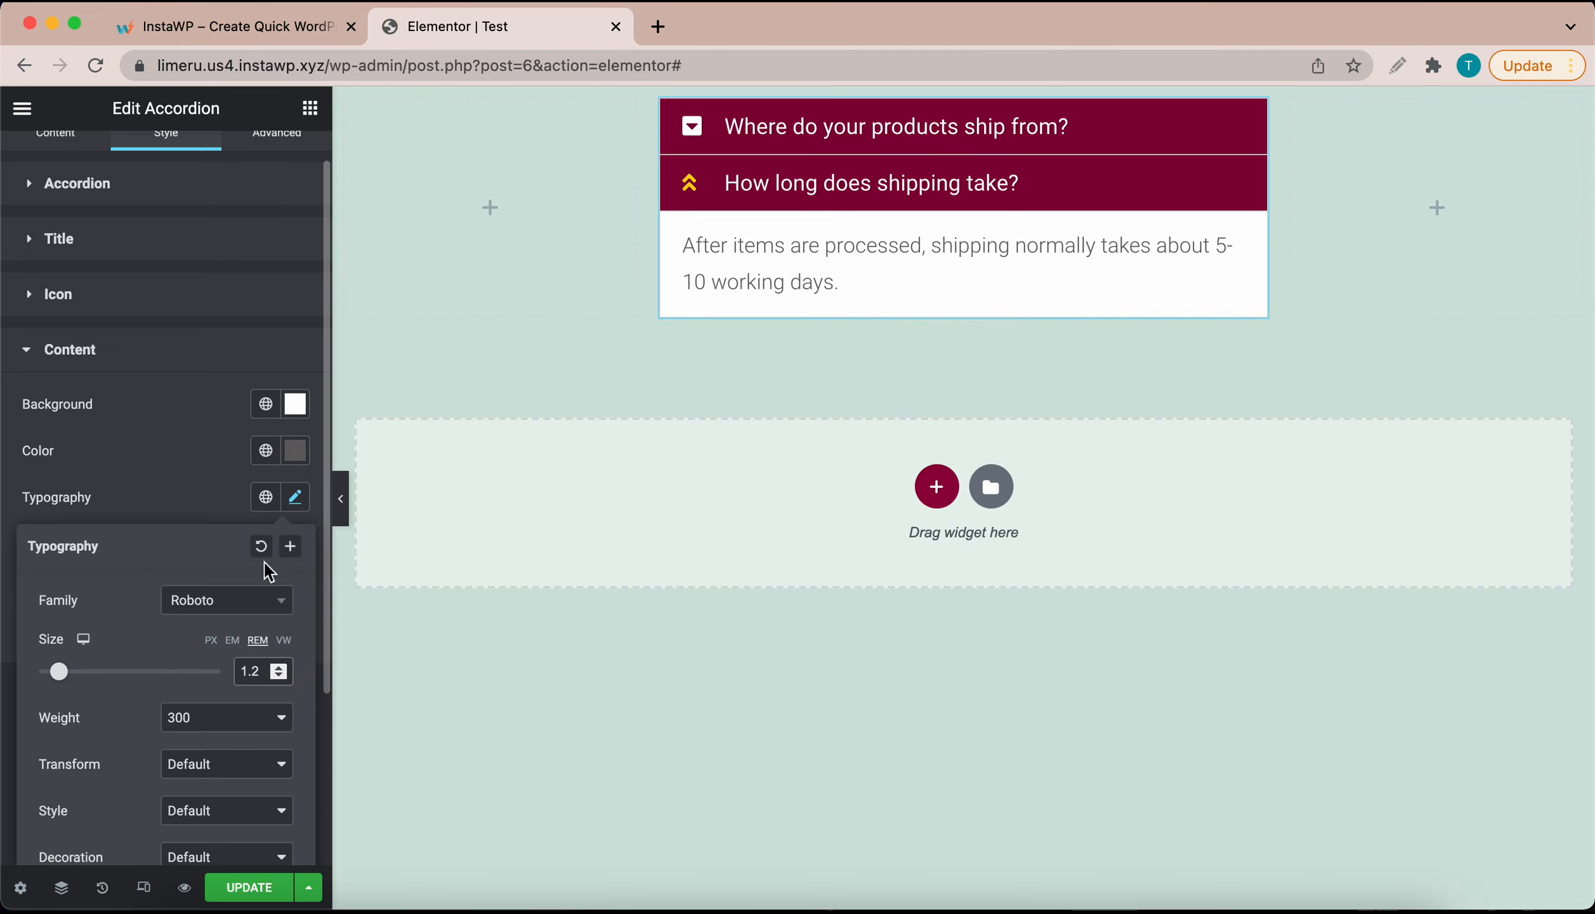
pyautogui.click(204, 516)
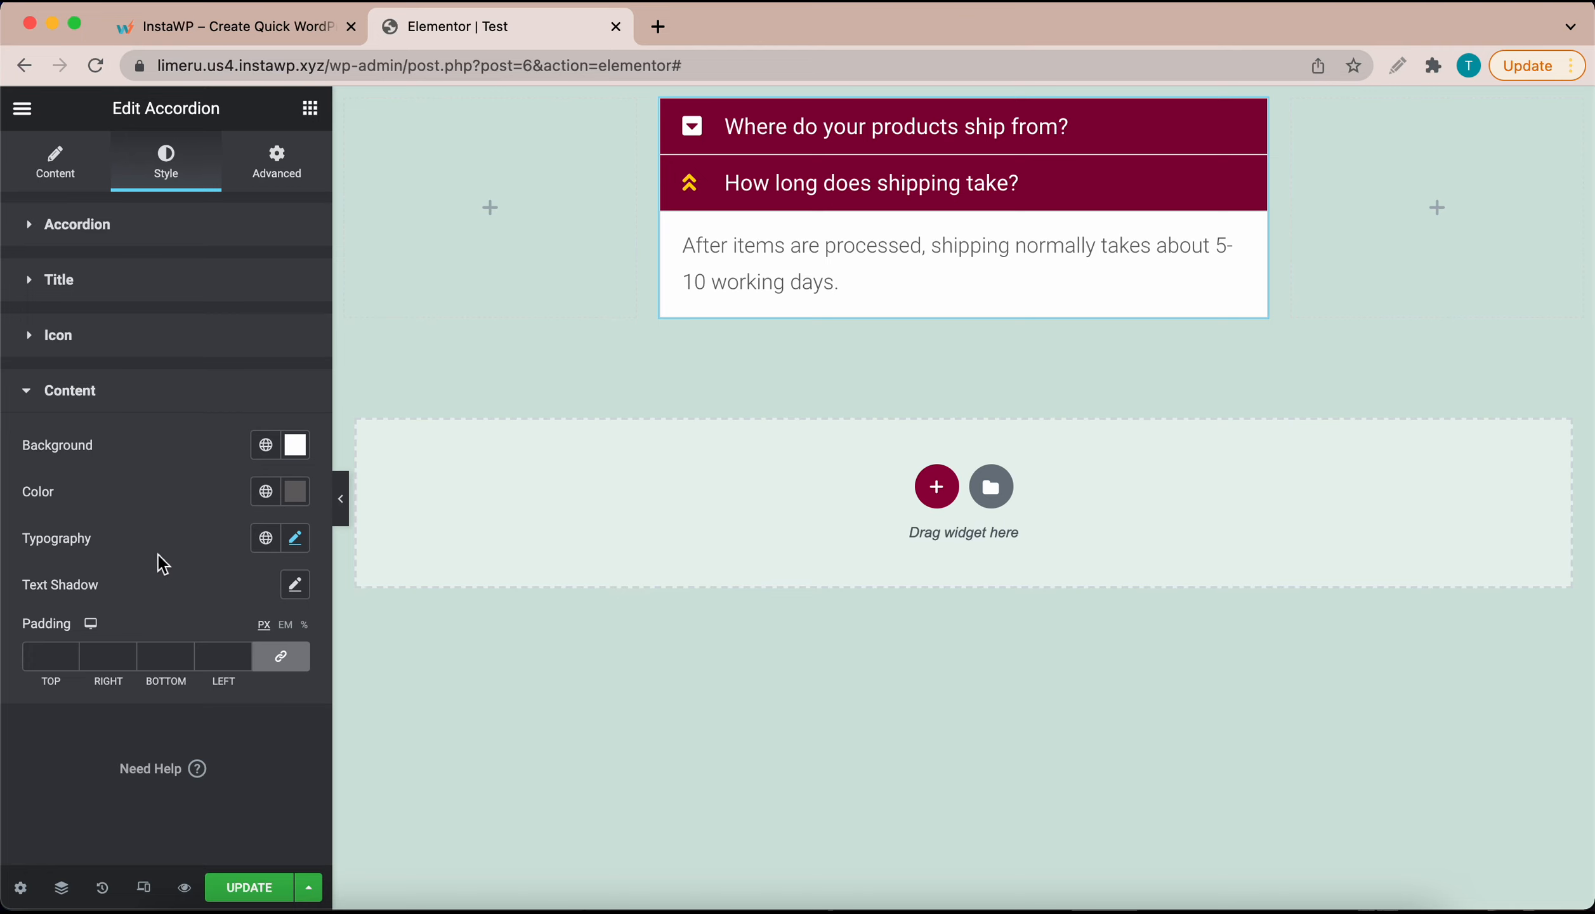
# Step: Preview the page and expand and collapse both shipping FAQ questions, then return to the editor
pyautogui.click(185, 892)
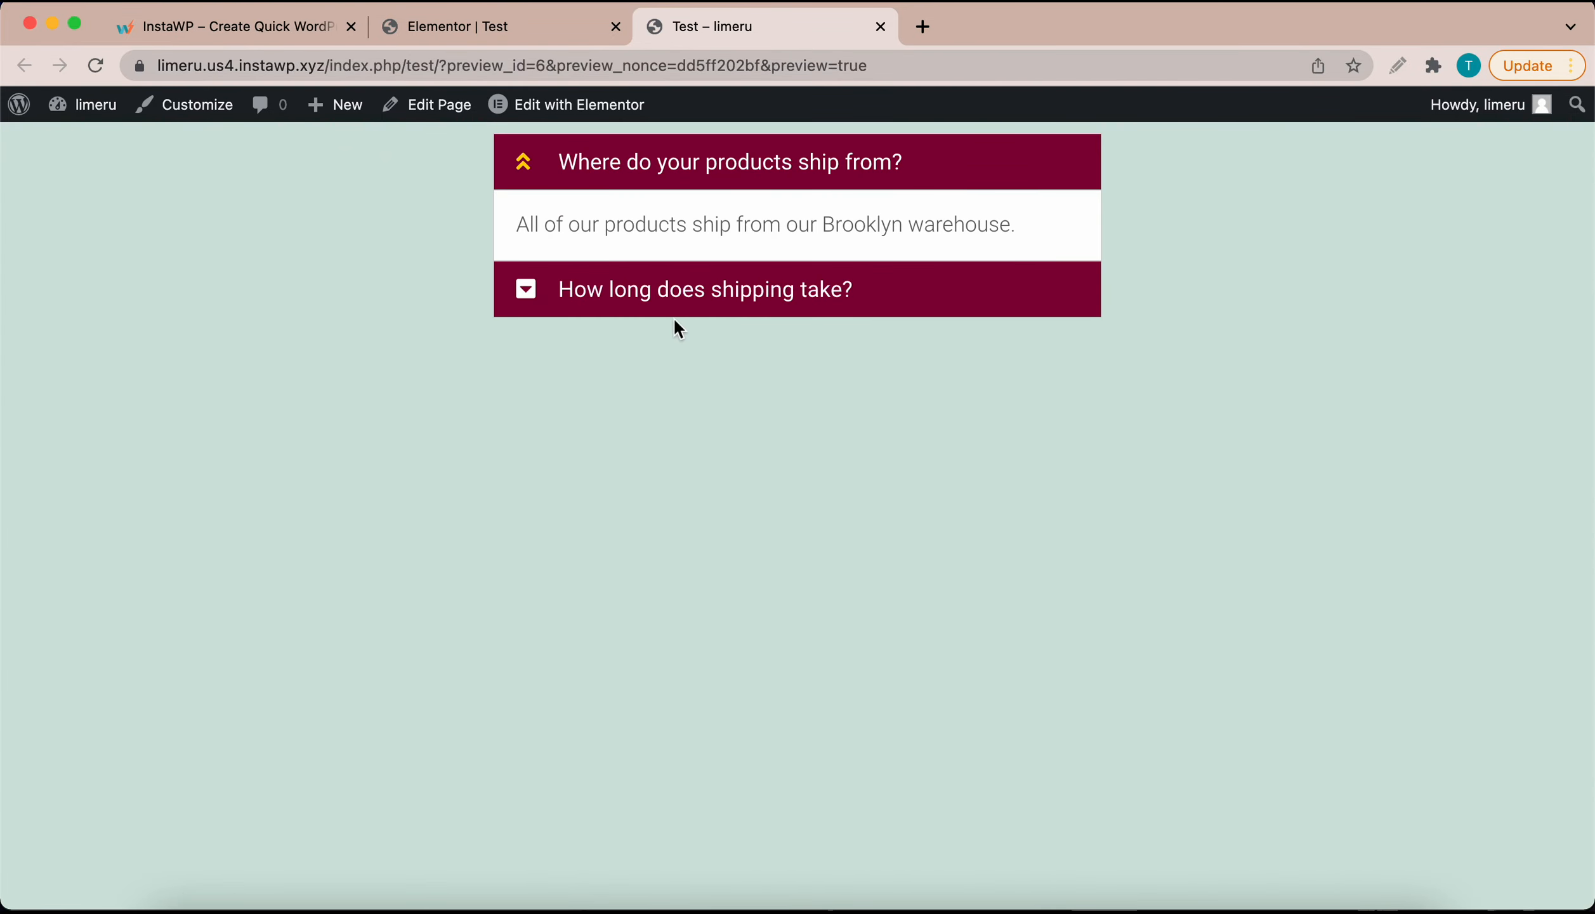
pyautogui.click(532, 298)
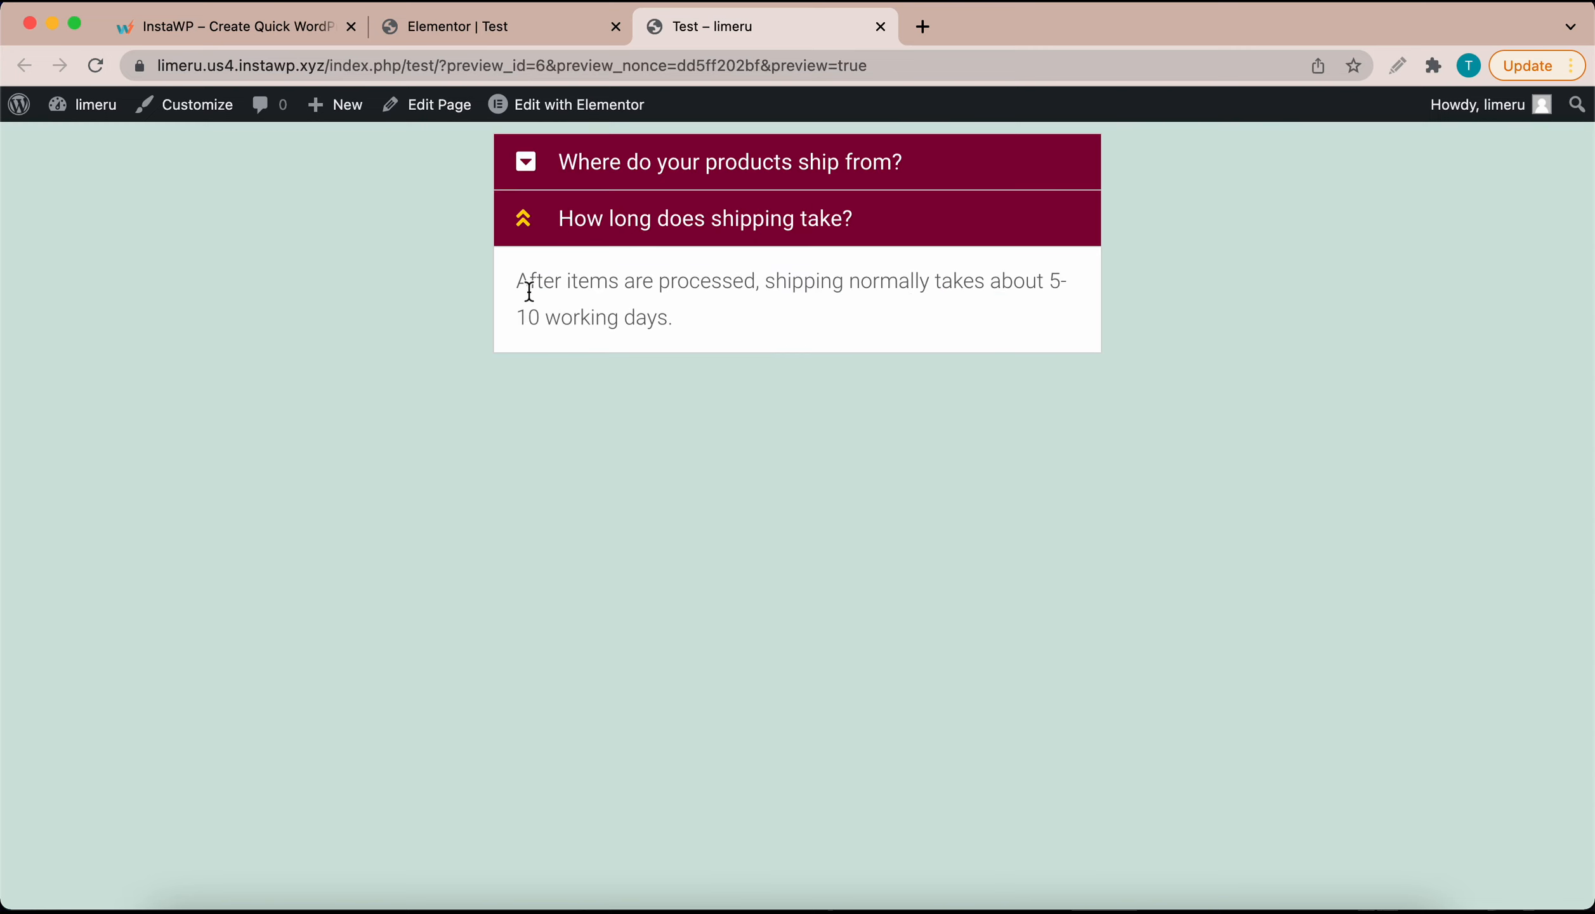
pyautogui.click(525, 228)
pyautogui.click(524, 168)
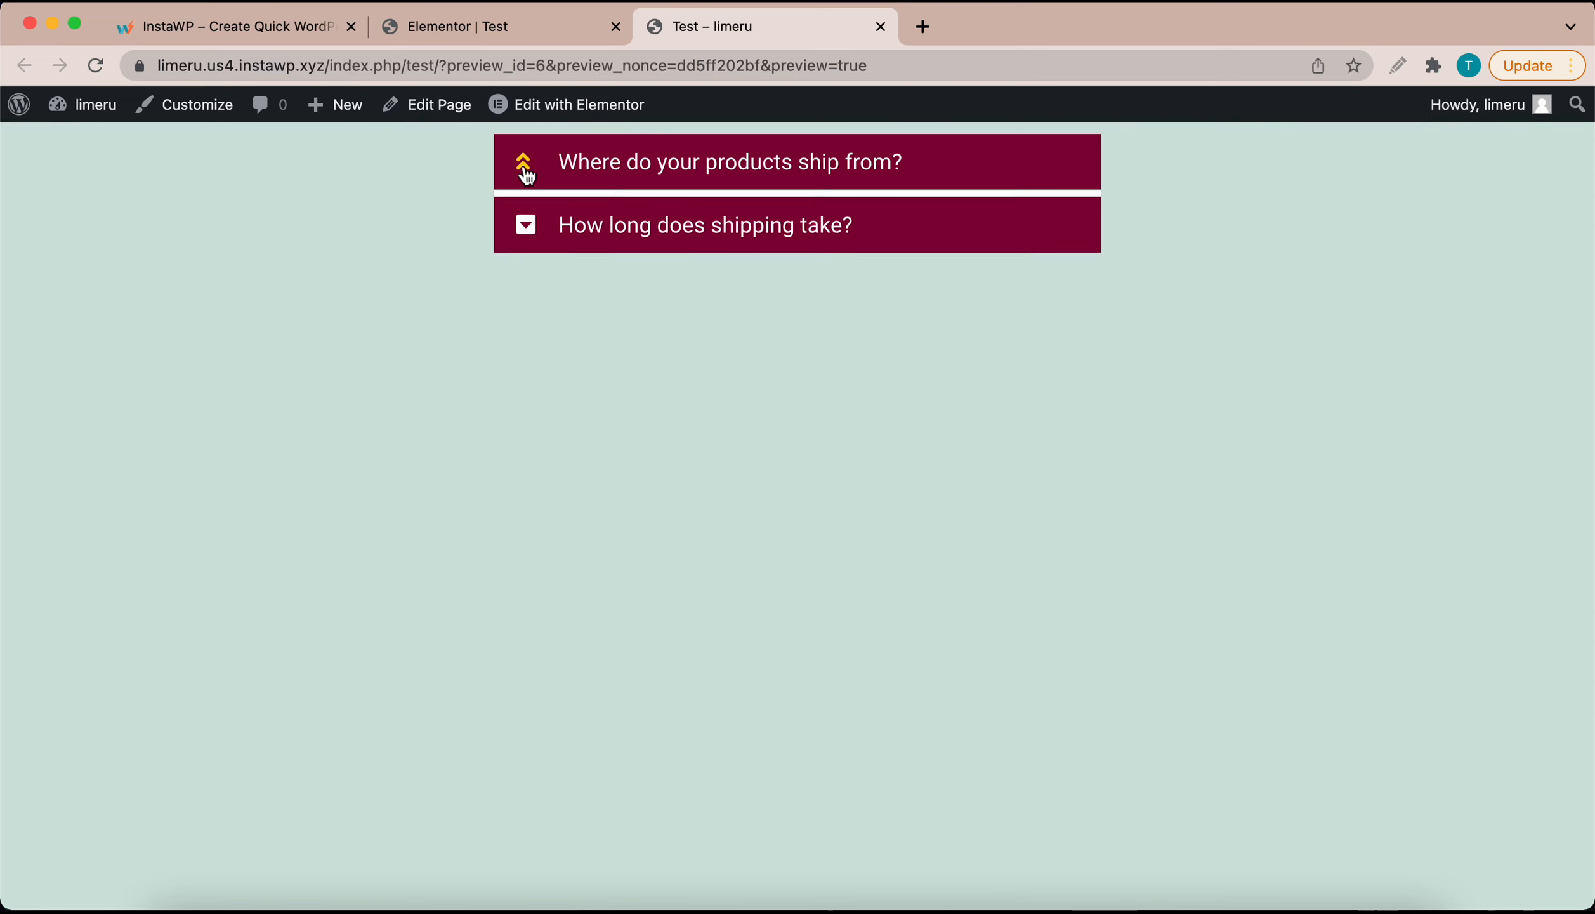
pyautogui.click(527, 291)
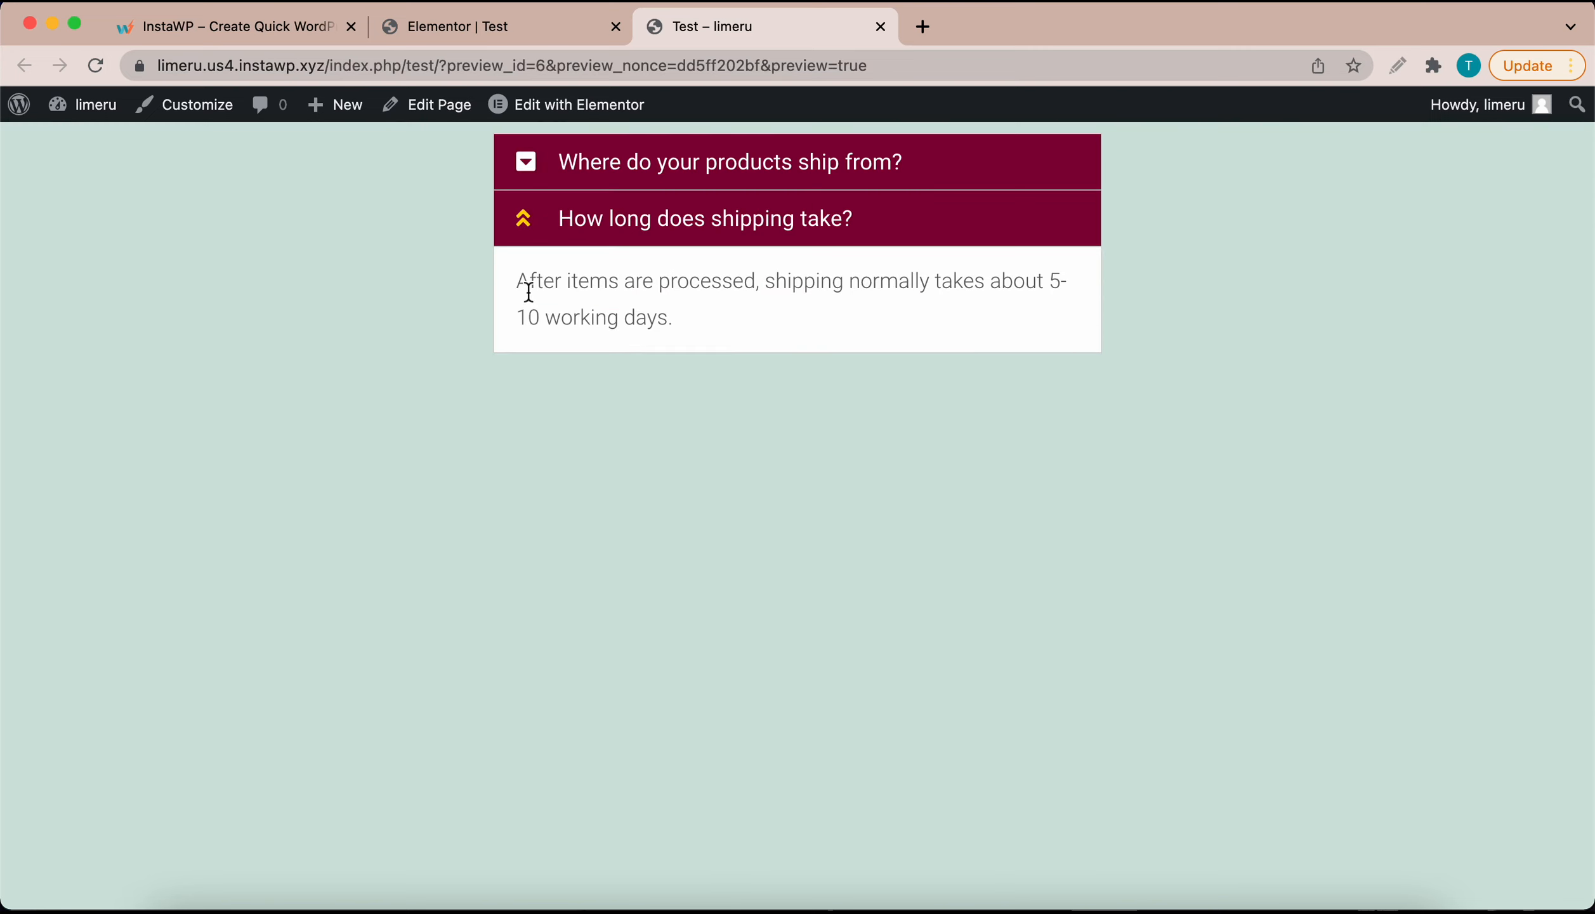
pyautogui.click(526, 235)
pyautogui.click(526, 161)
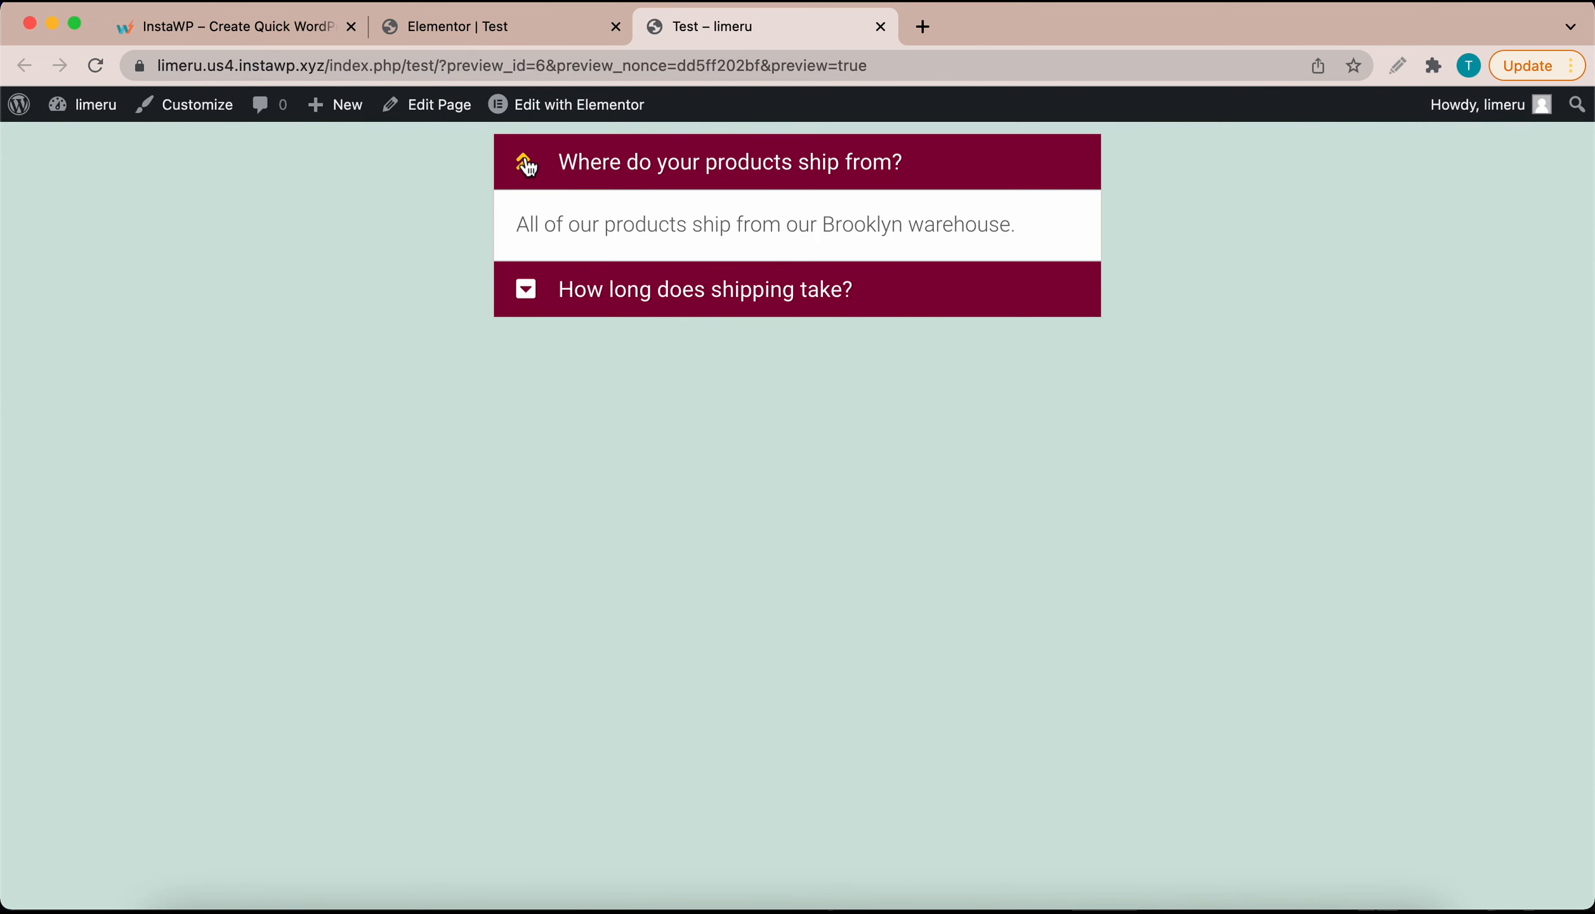
pyautogui.click(484, 40)
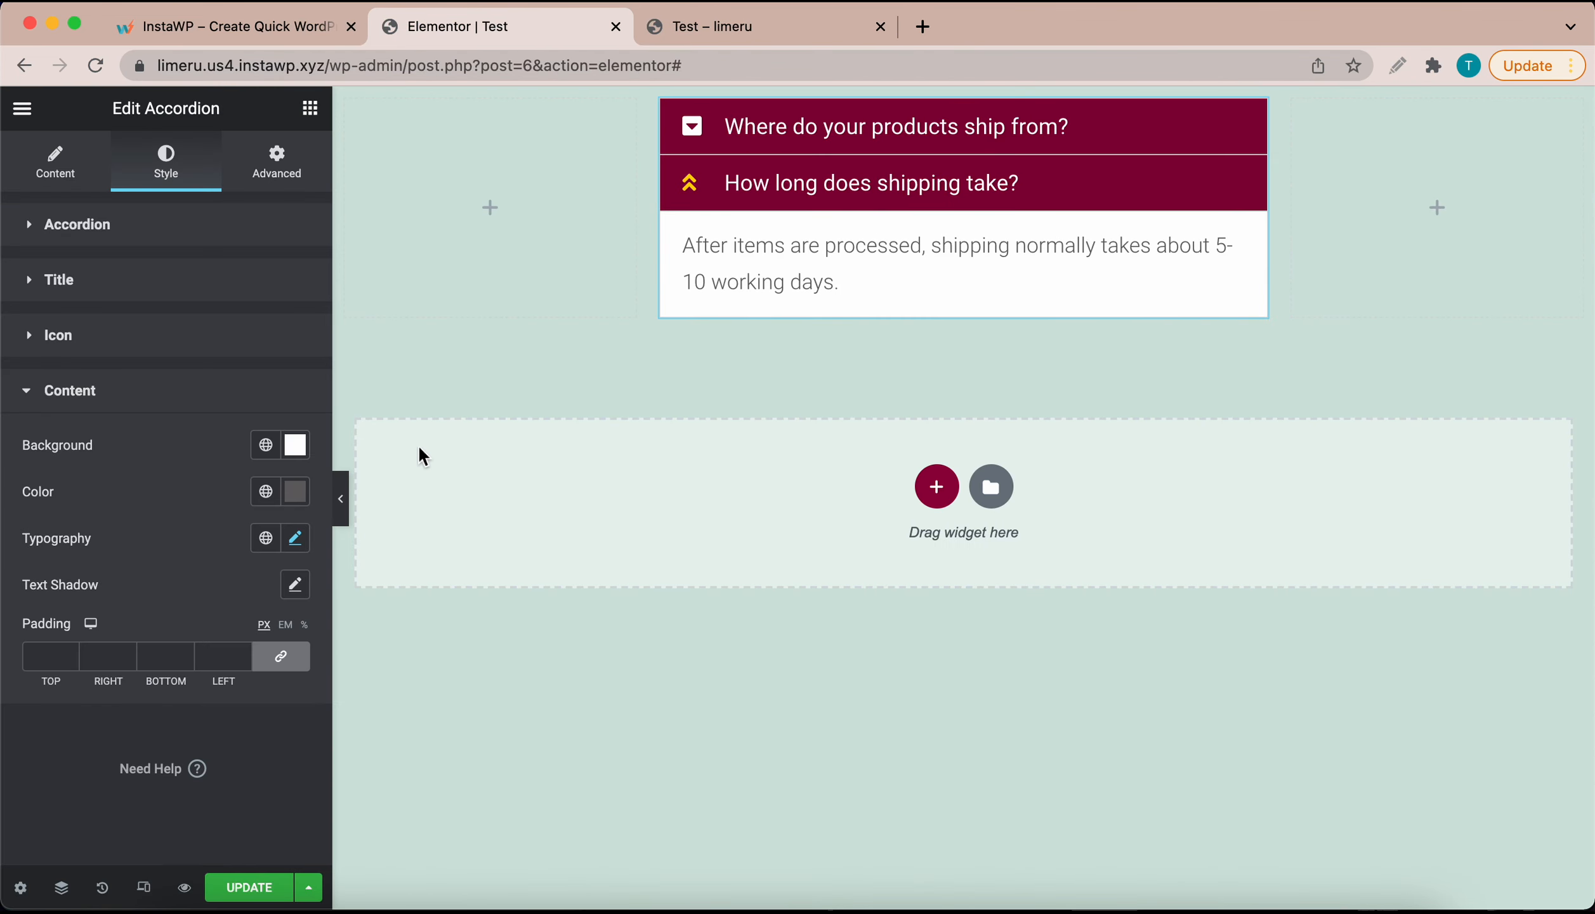
# Step: Update the page, recheck the preview, and collapse the open shipping time item in the editor
pyautogui.click(240, 891)
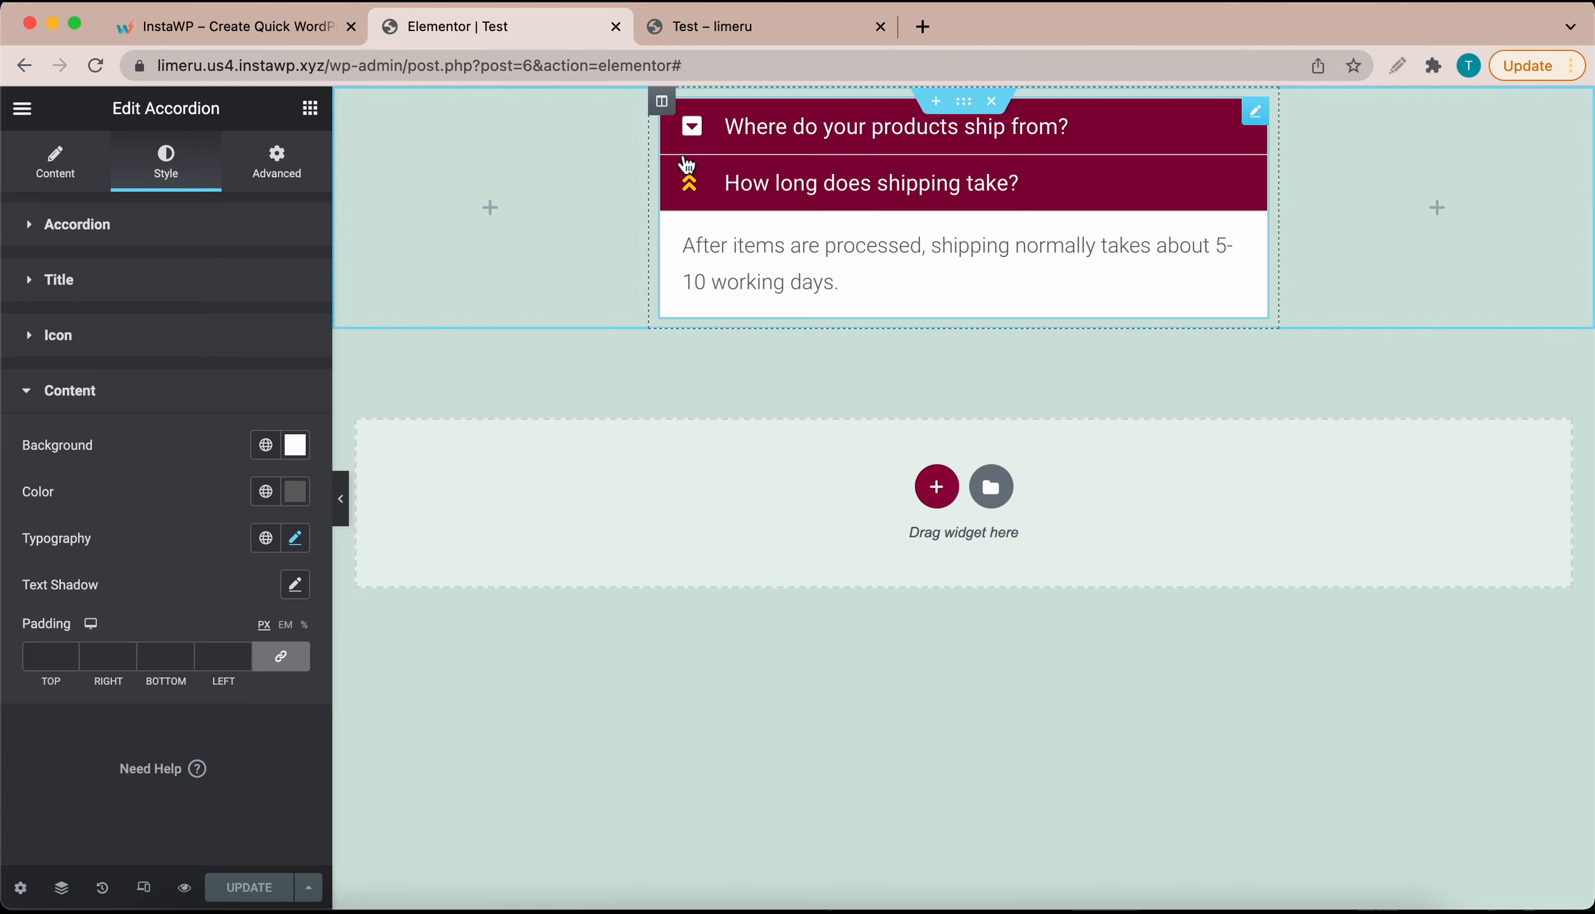
pyautogui.click(671, 26)
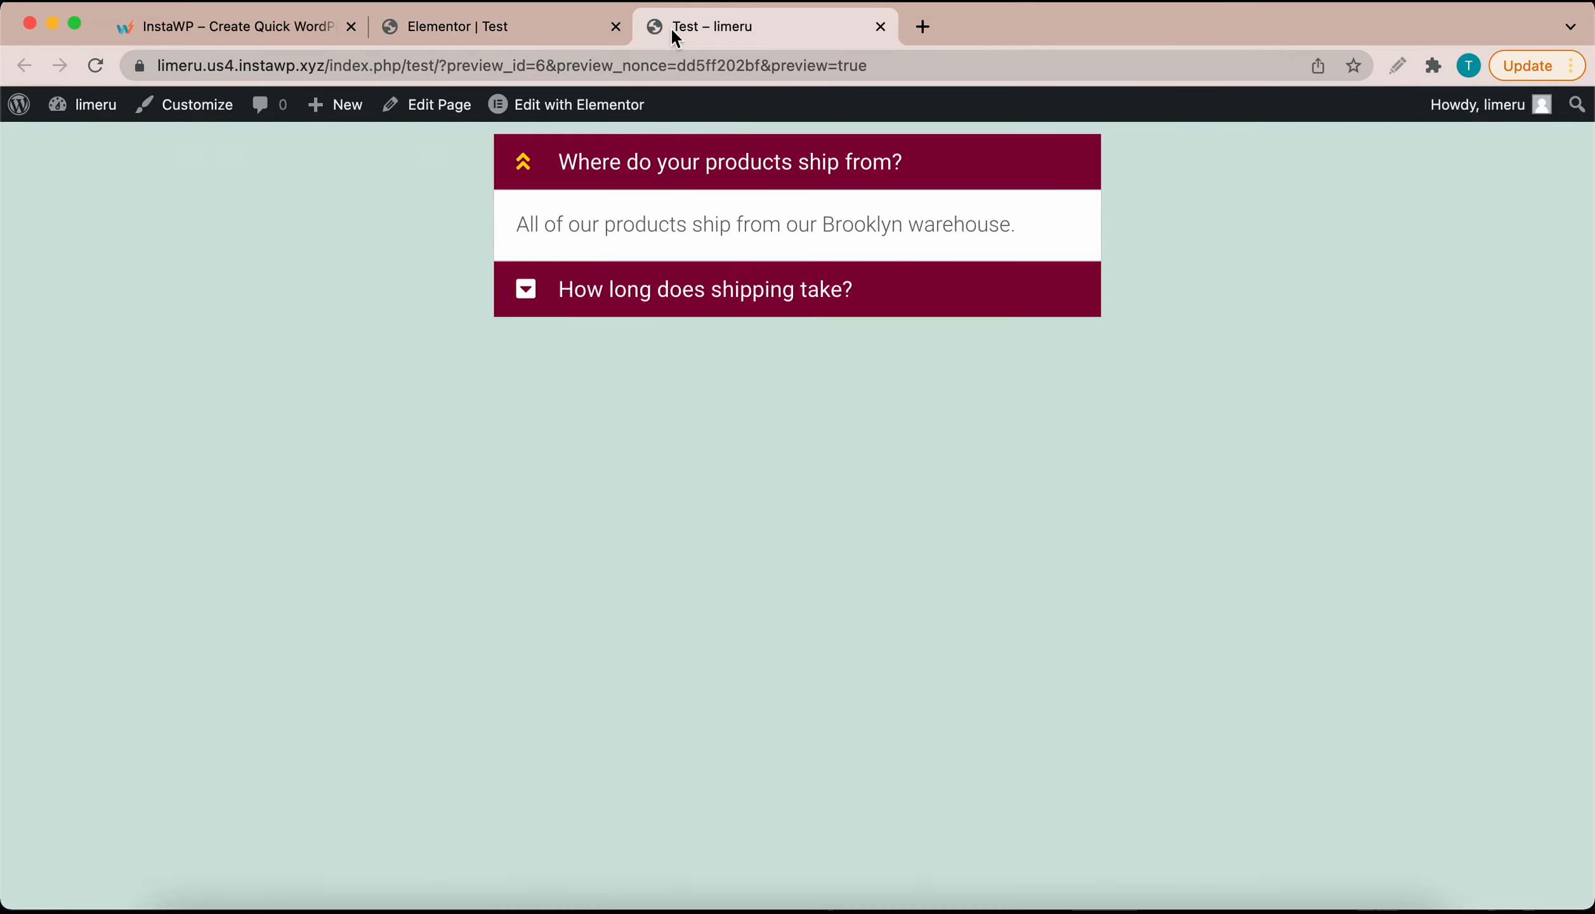
pyautogui.click(692, 184)
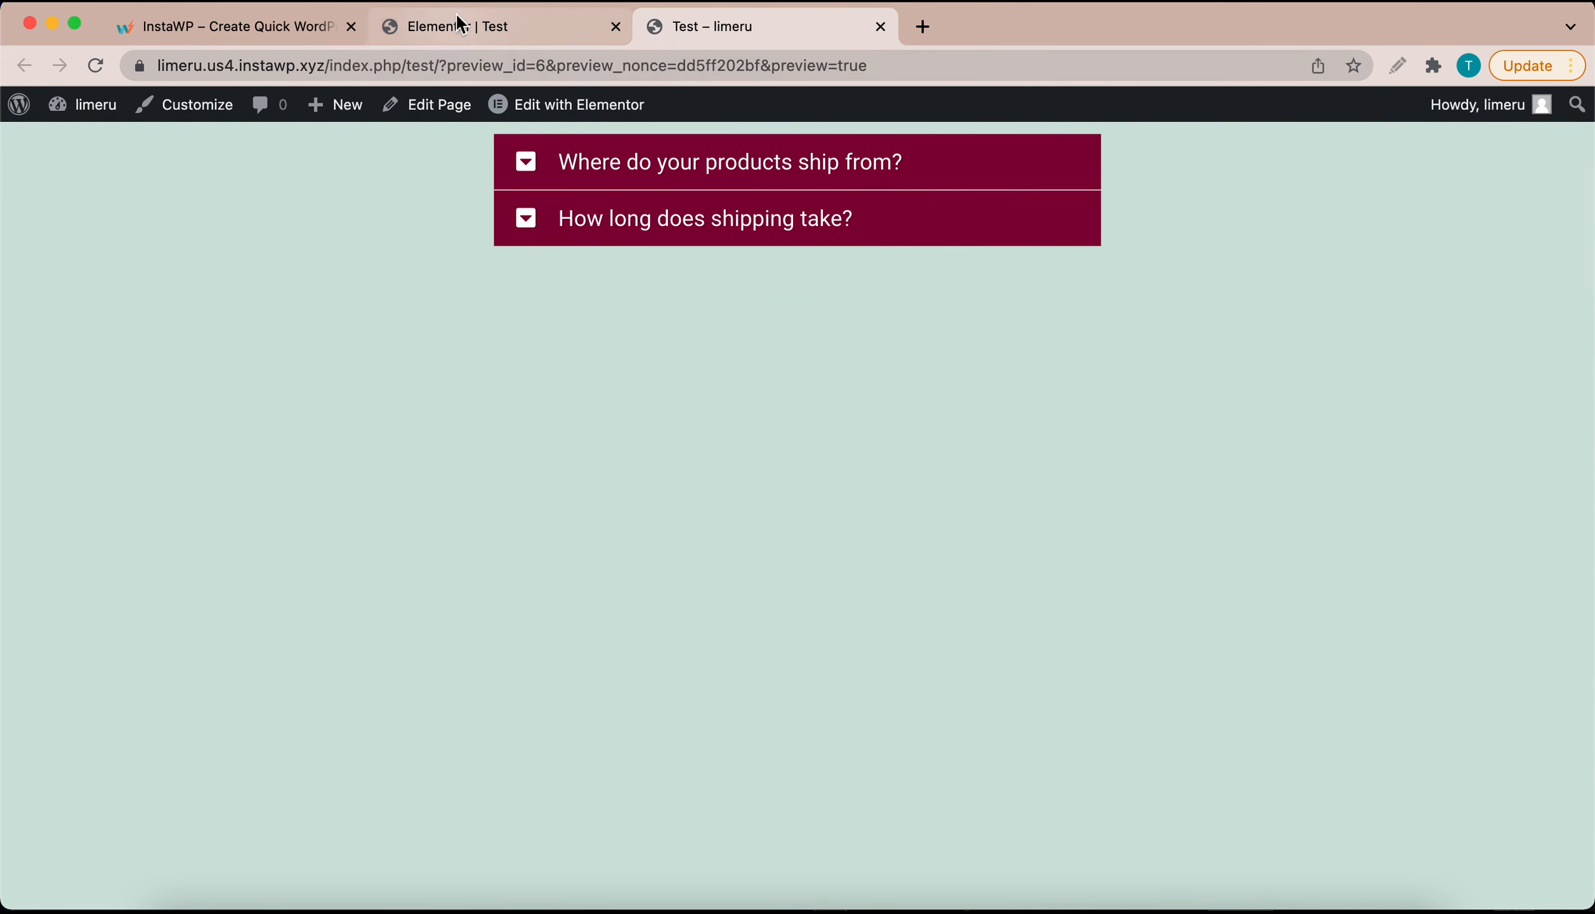
pyautogui.click(456, 26)
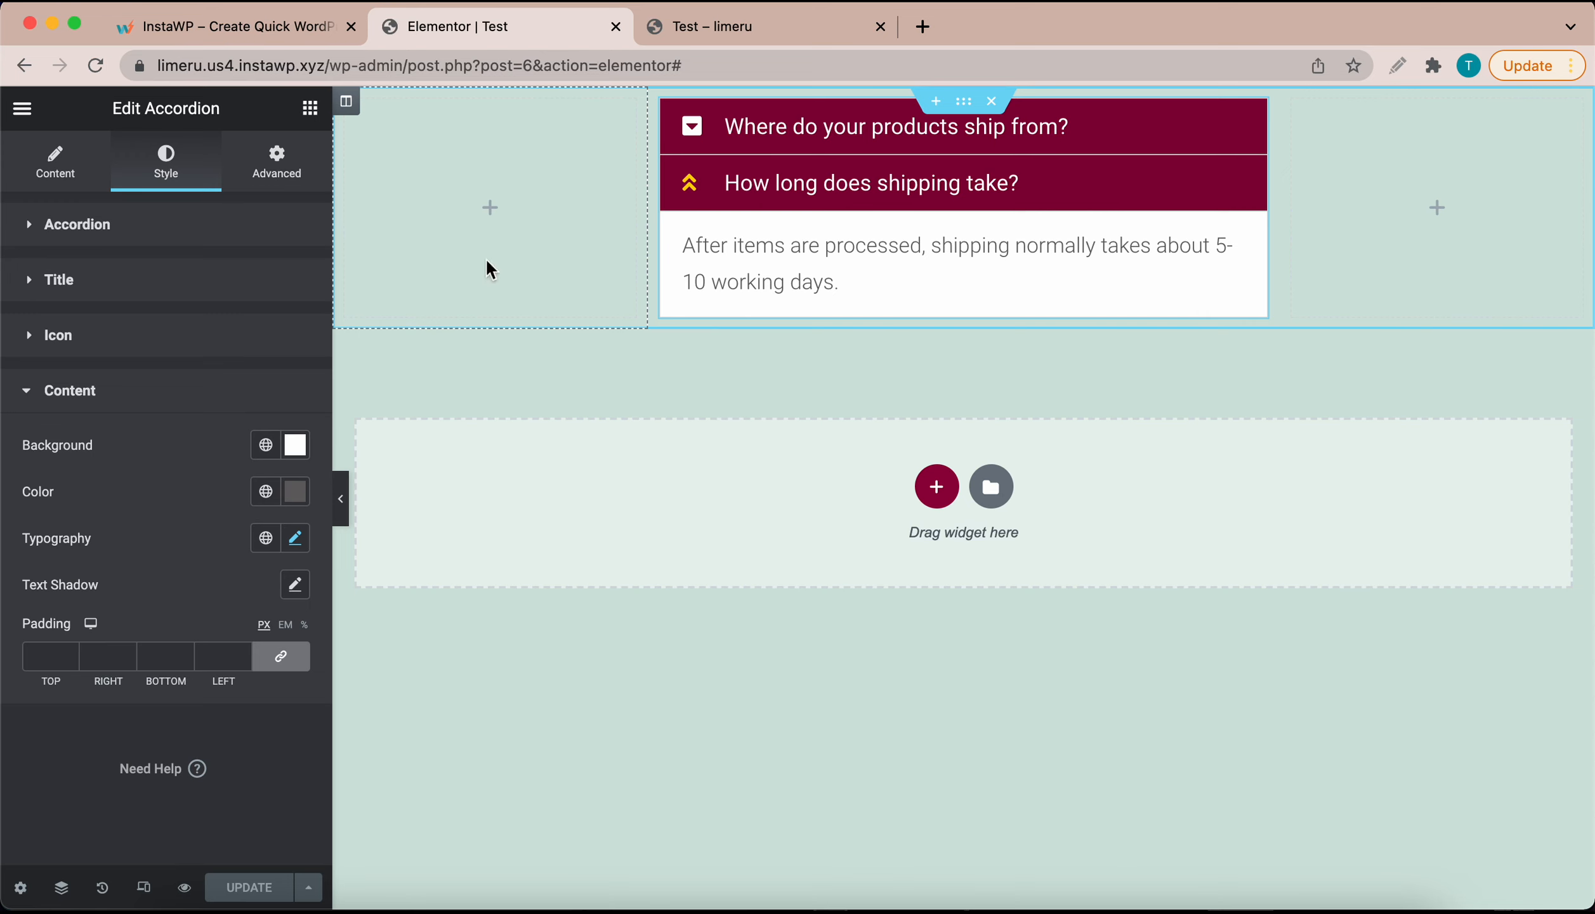
pyautogui.click(758, 207)
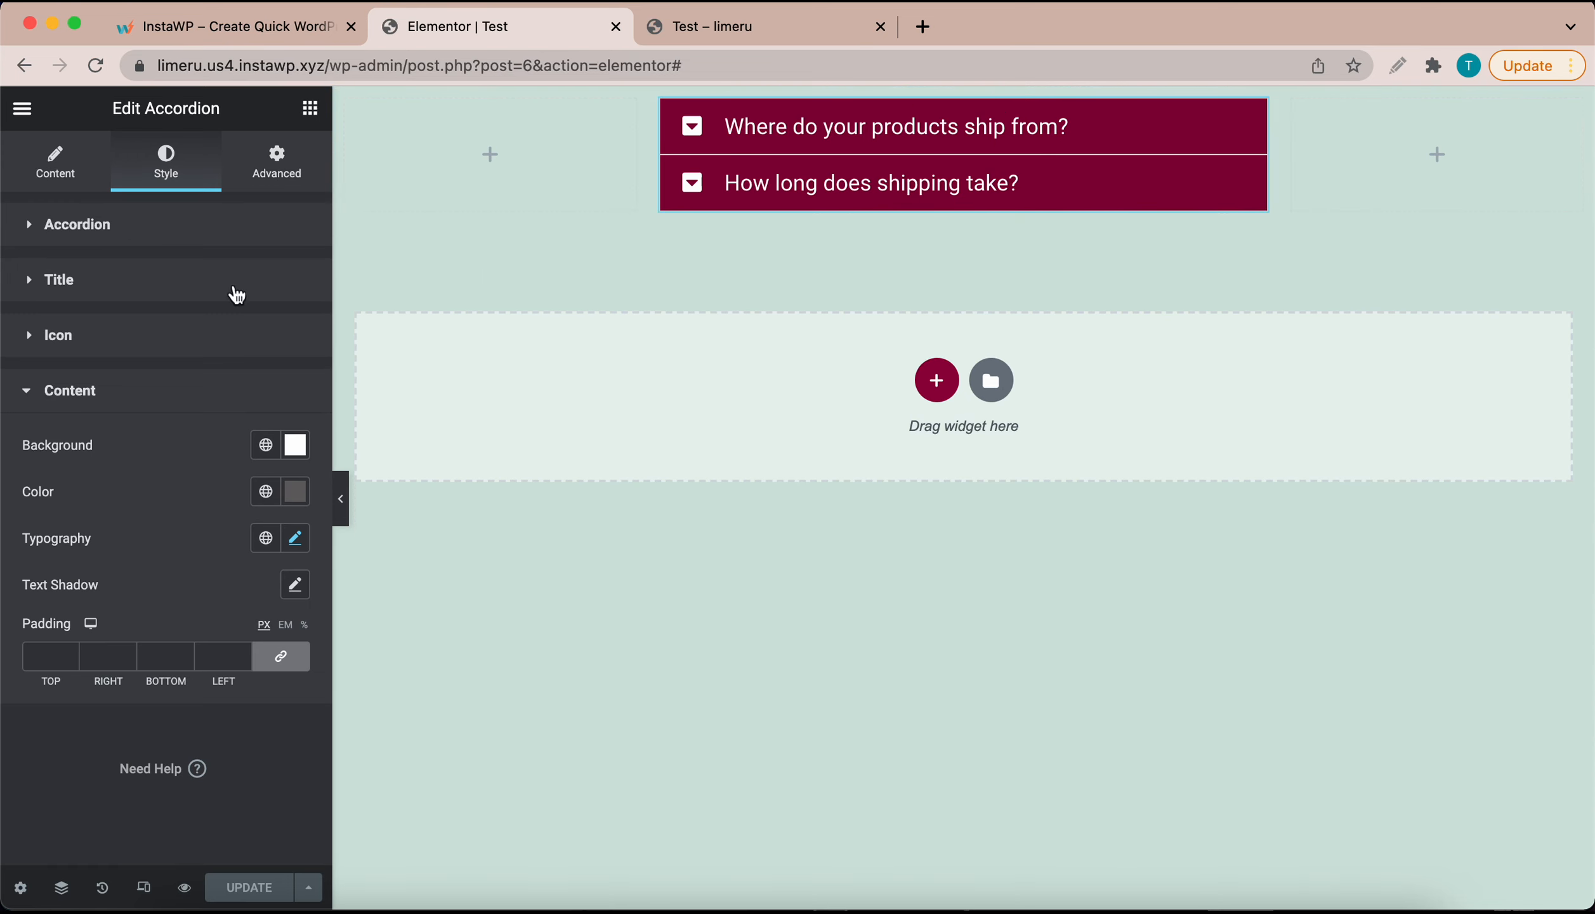
# Step: Add two new 'Accordion Title' items under Accordion Items, making four FAQ items
pyautogui.click(54, 180)
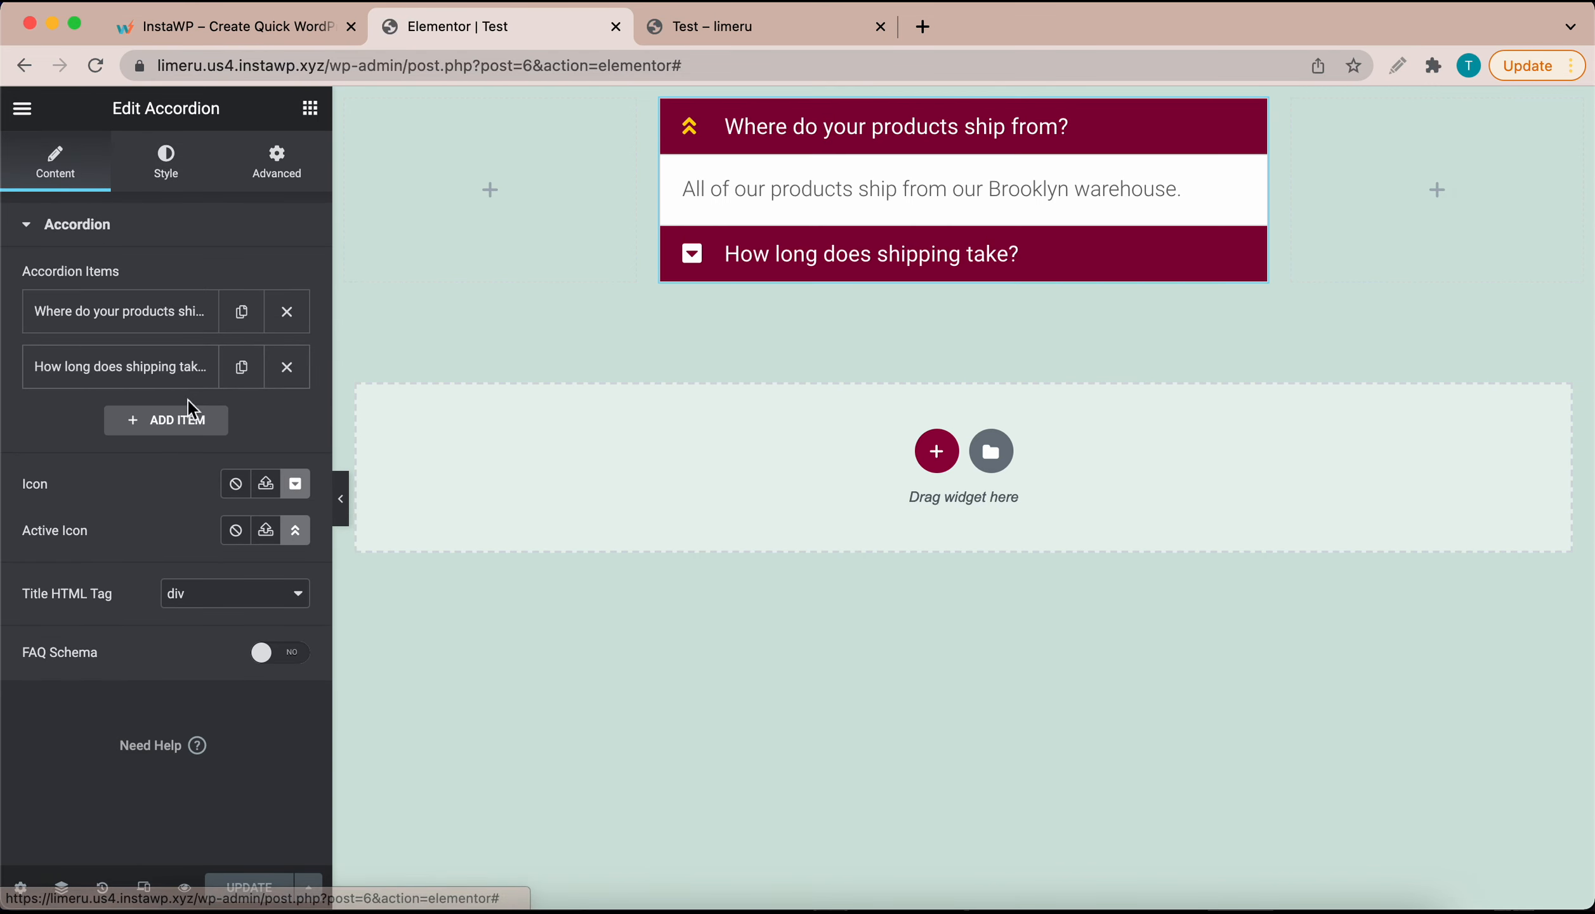
pyautogui.click(175, 423)
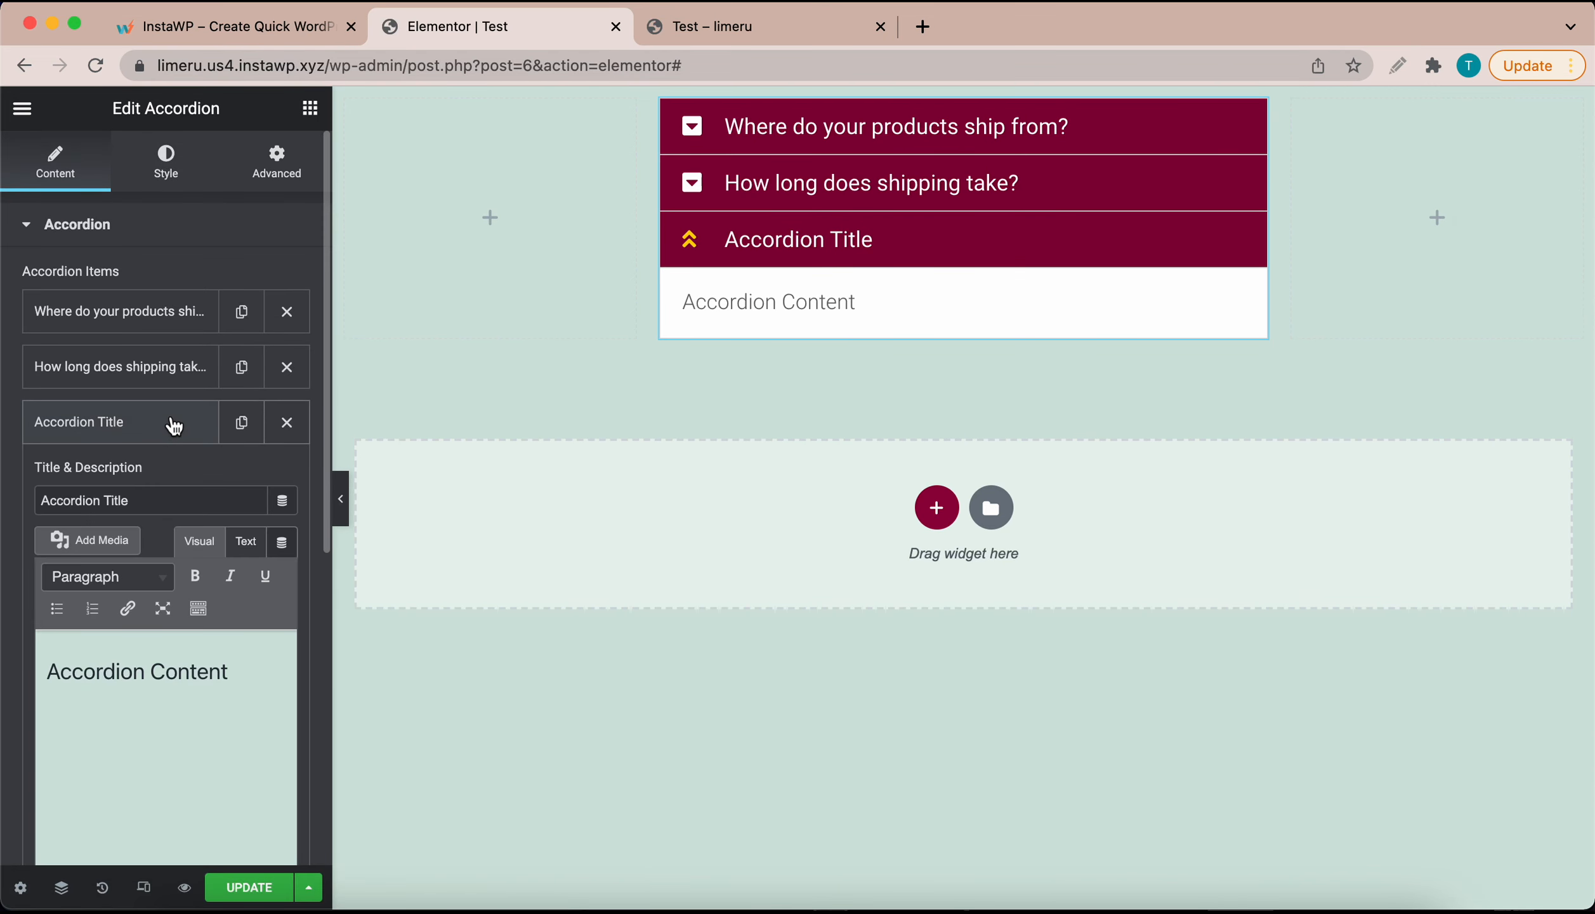
pyautogui.scroll(-2, 167, 539)
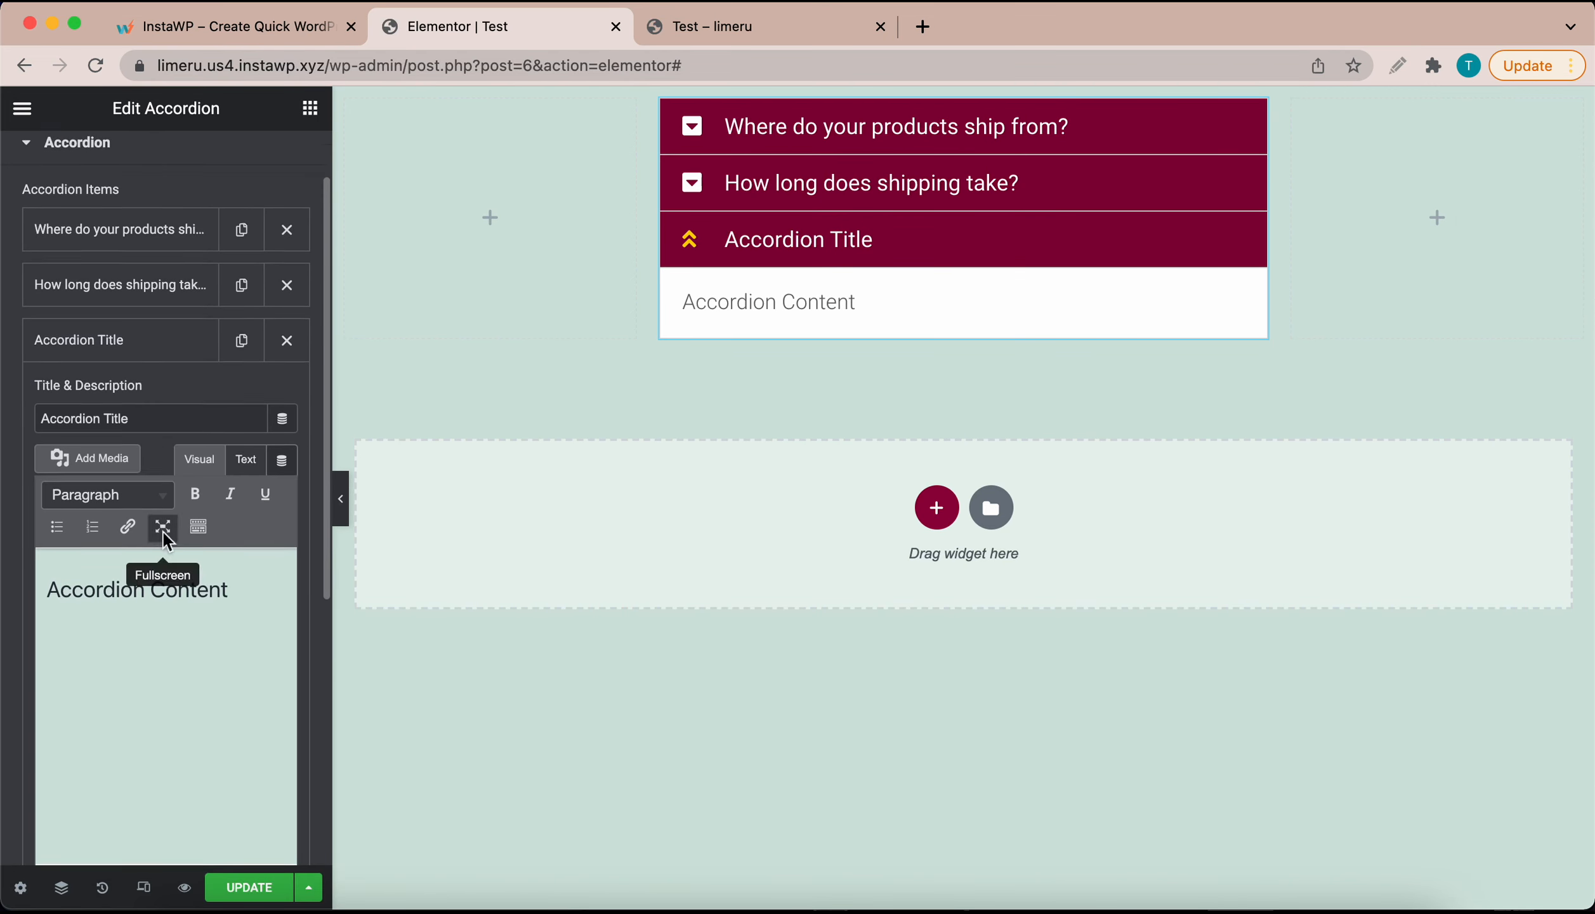
pyautogui.click(164, 332)
pyautogui.click(167, 377)
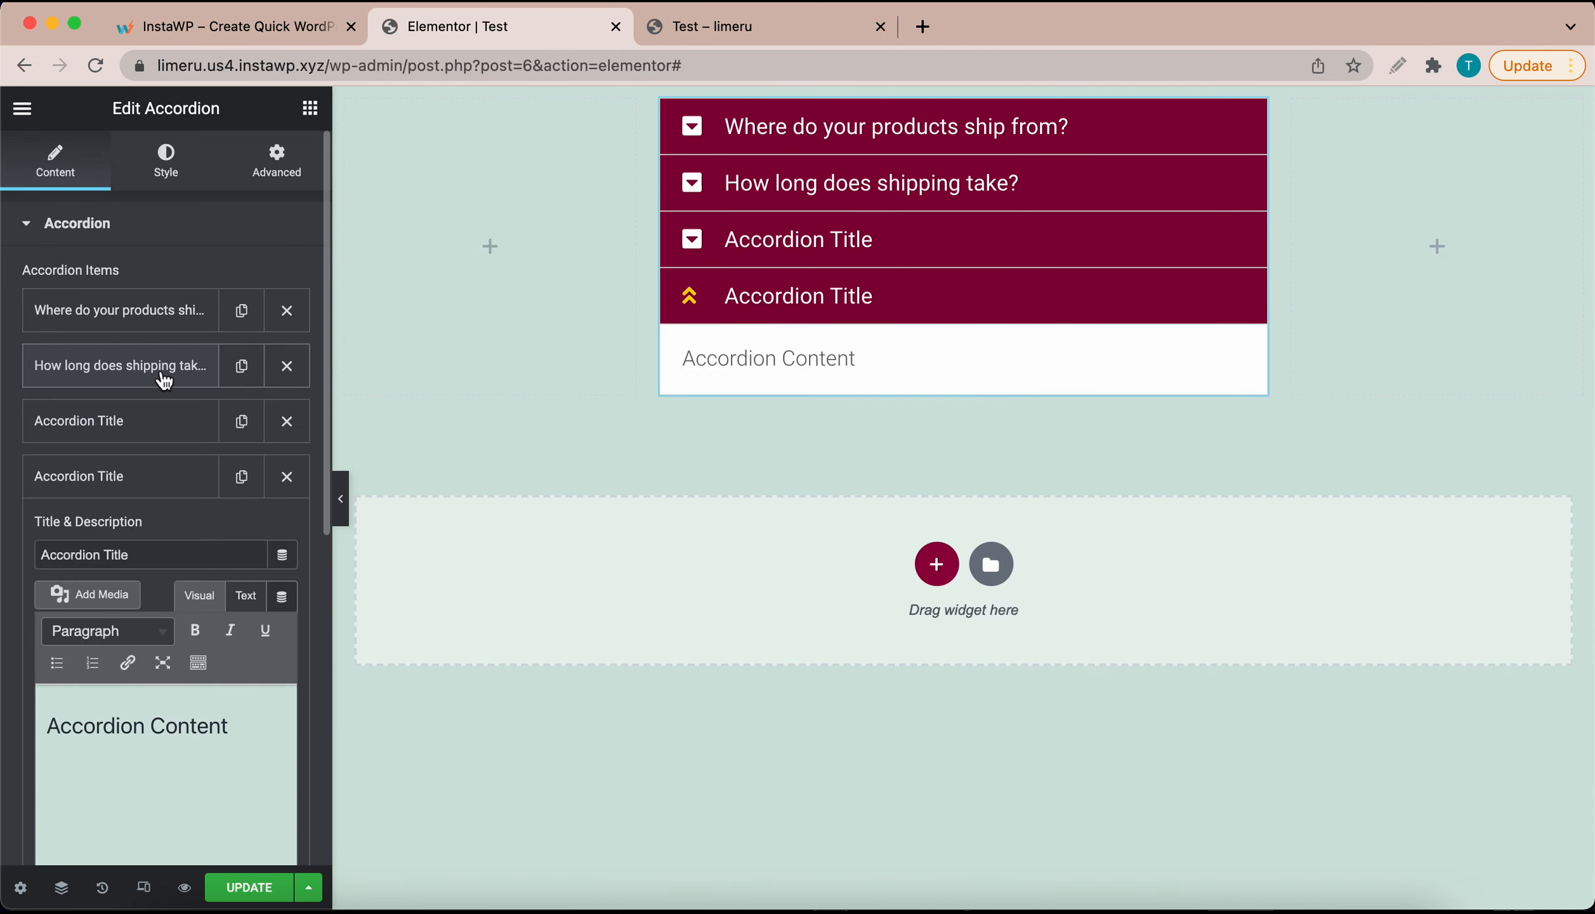